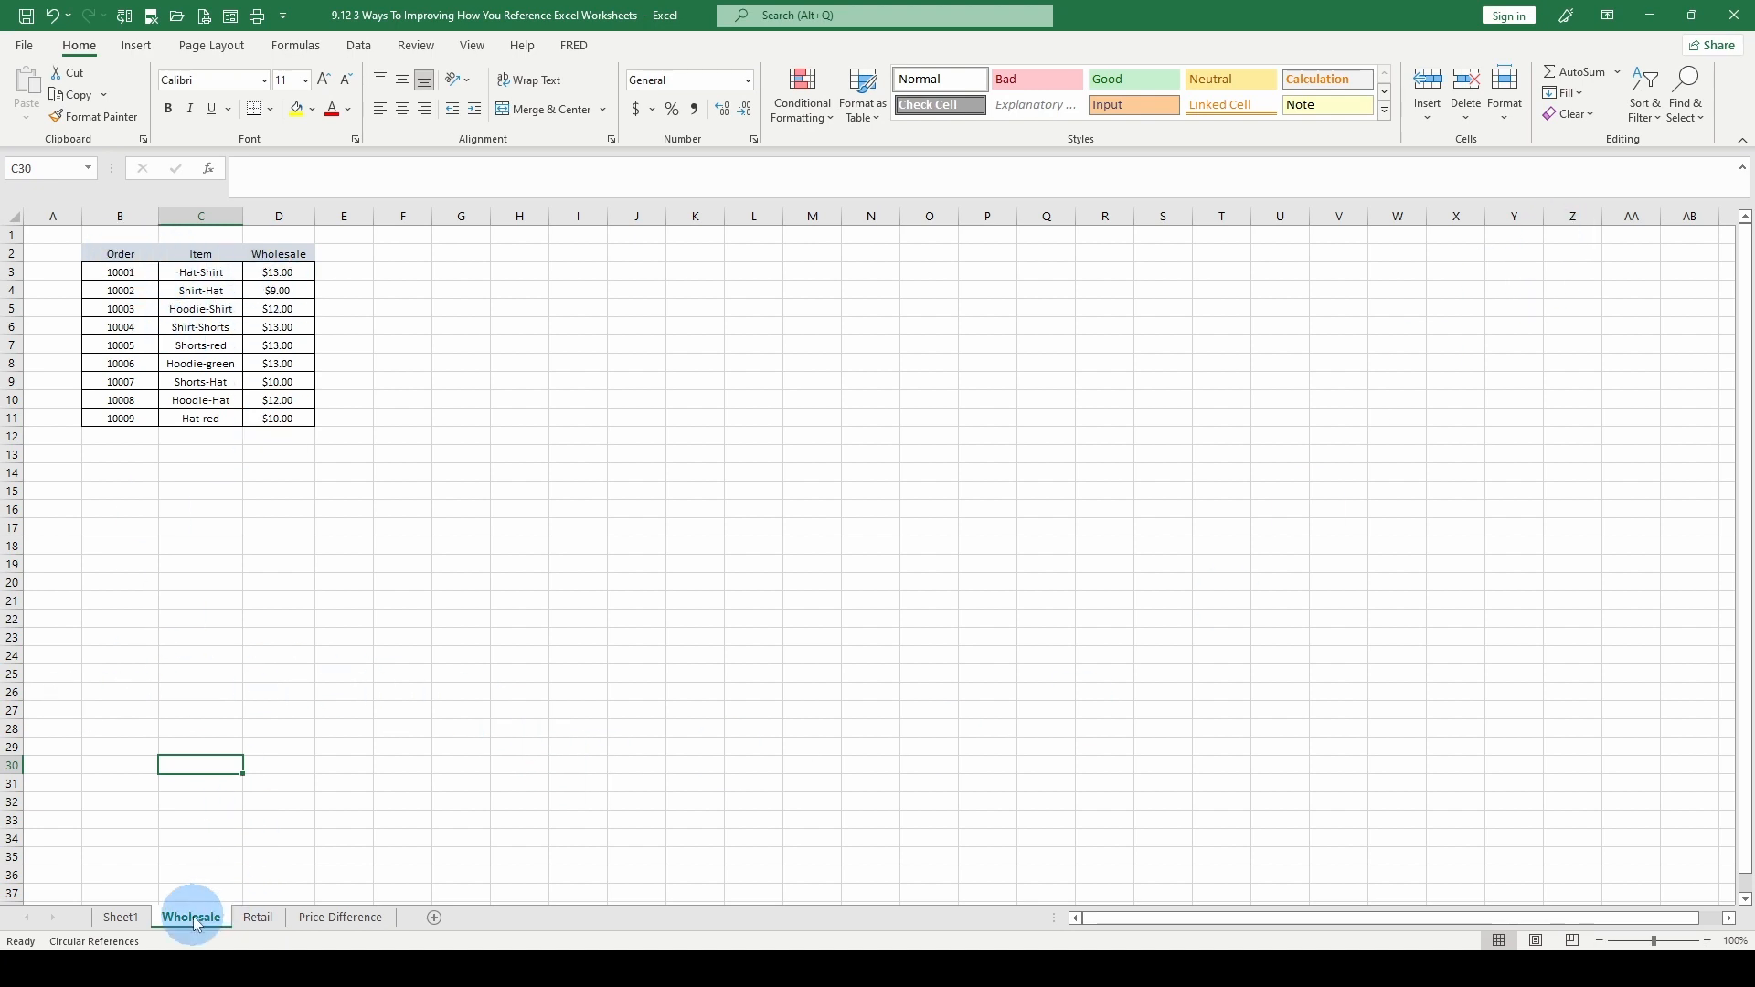
Review the order tables on the Wholesale, Retail and Price Difference sheets
{"action": "left_click", "coordinate": [249, 918]}
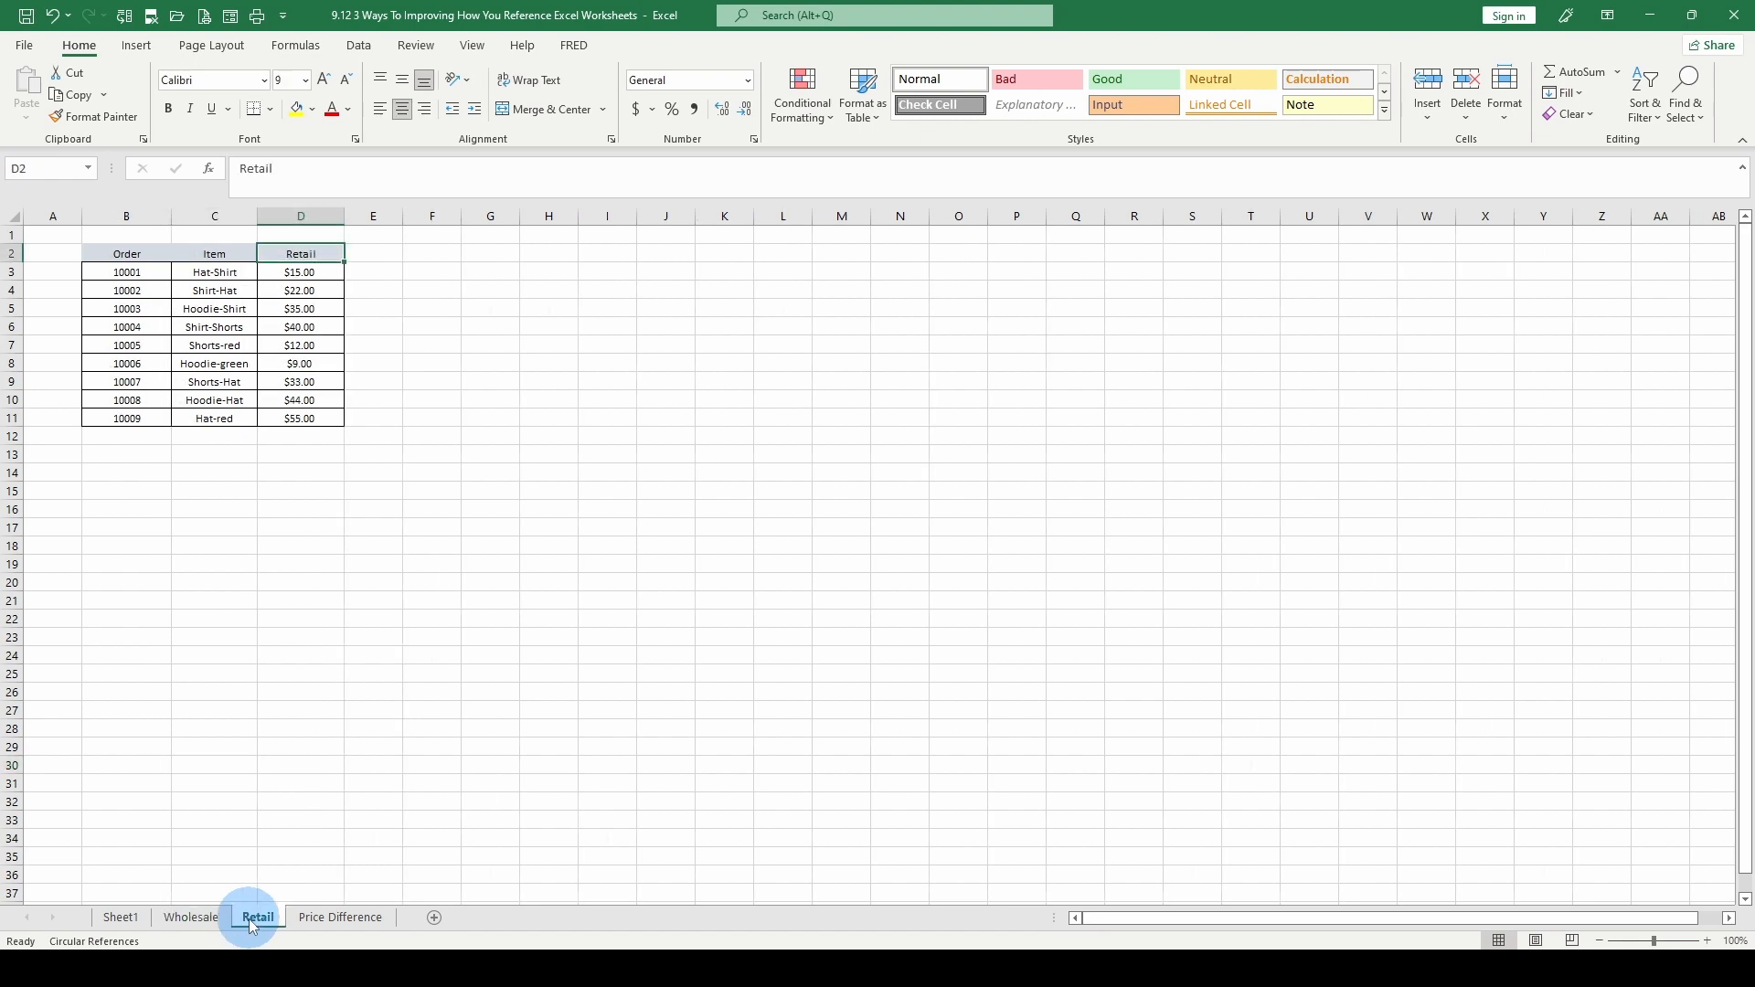
{"action": "left_click", "coordinate": [344, 924]}
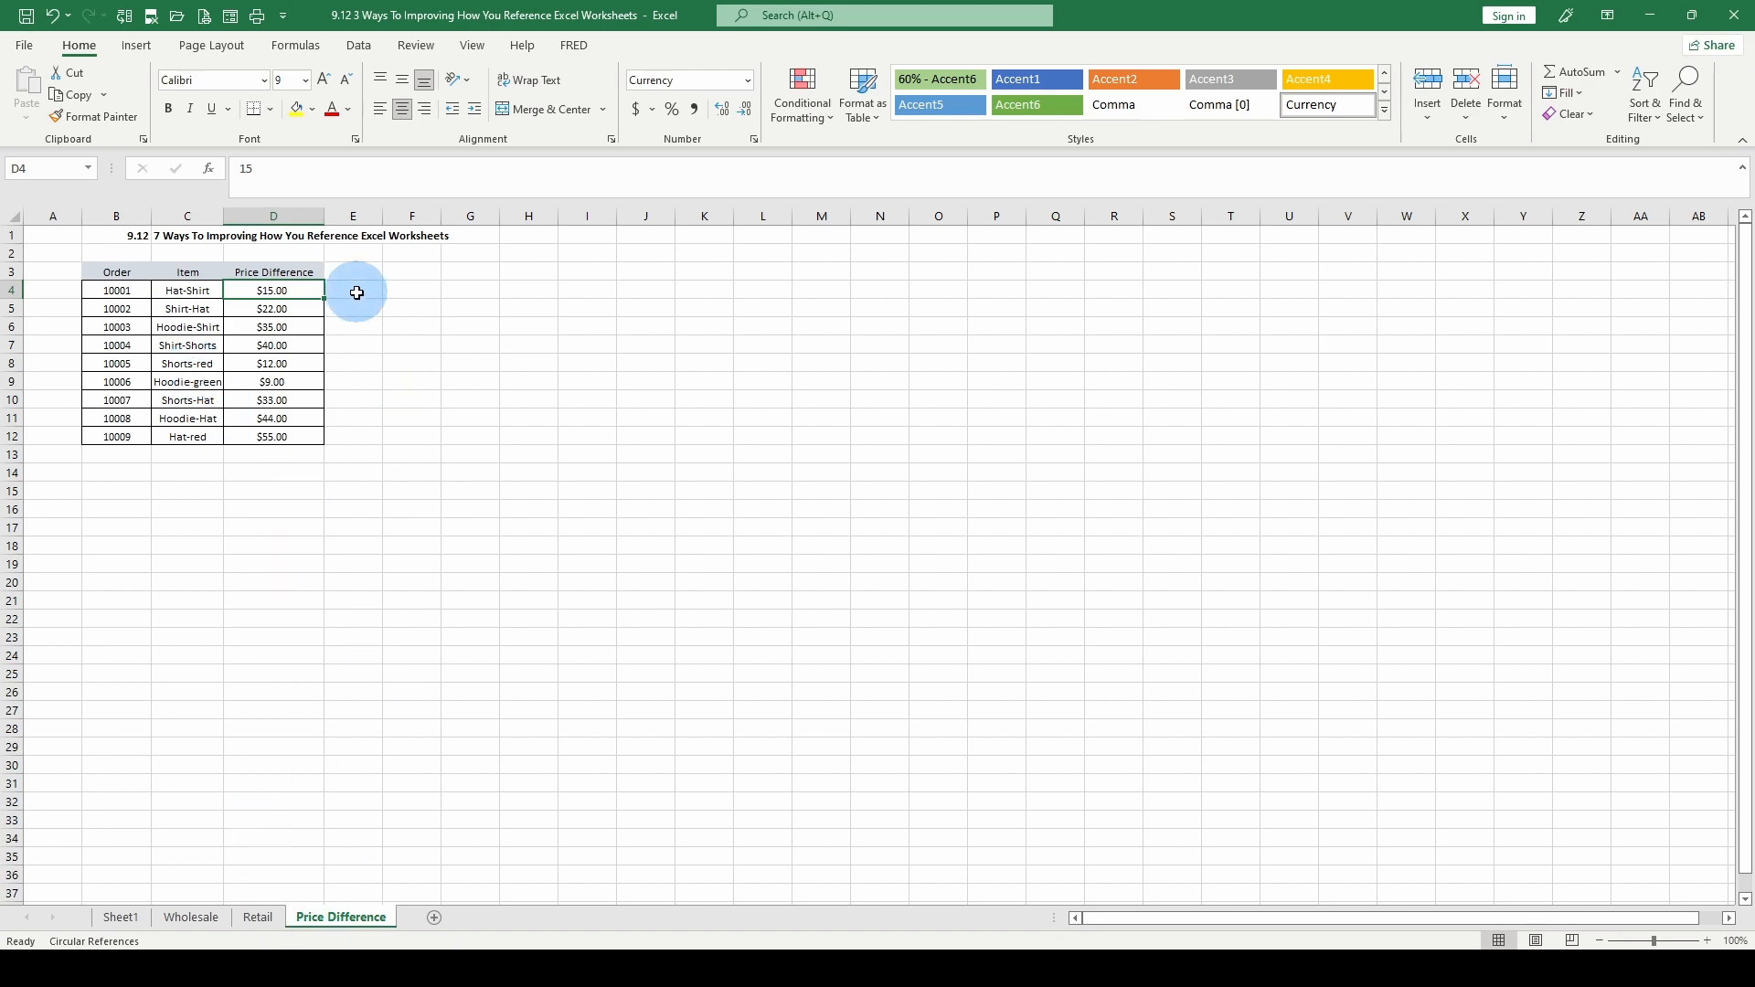
{"action": "left_click", "coordinate": [260, 921]}
{"action": "left_click", "coordinate": [211, 922]}
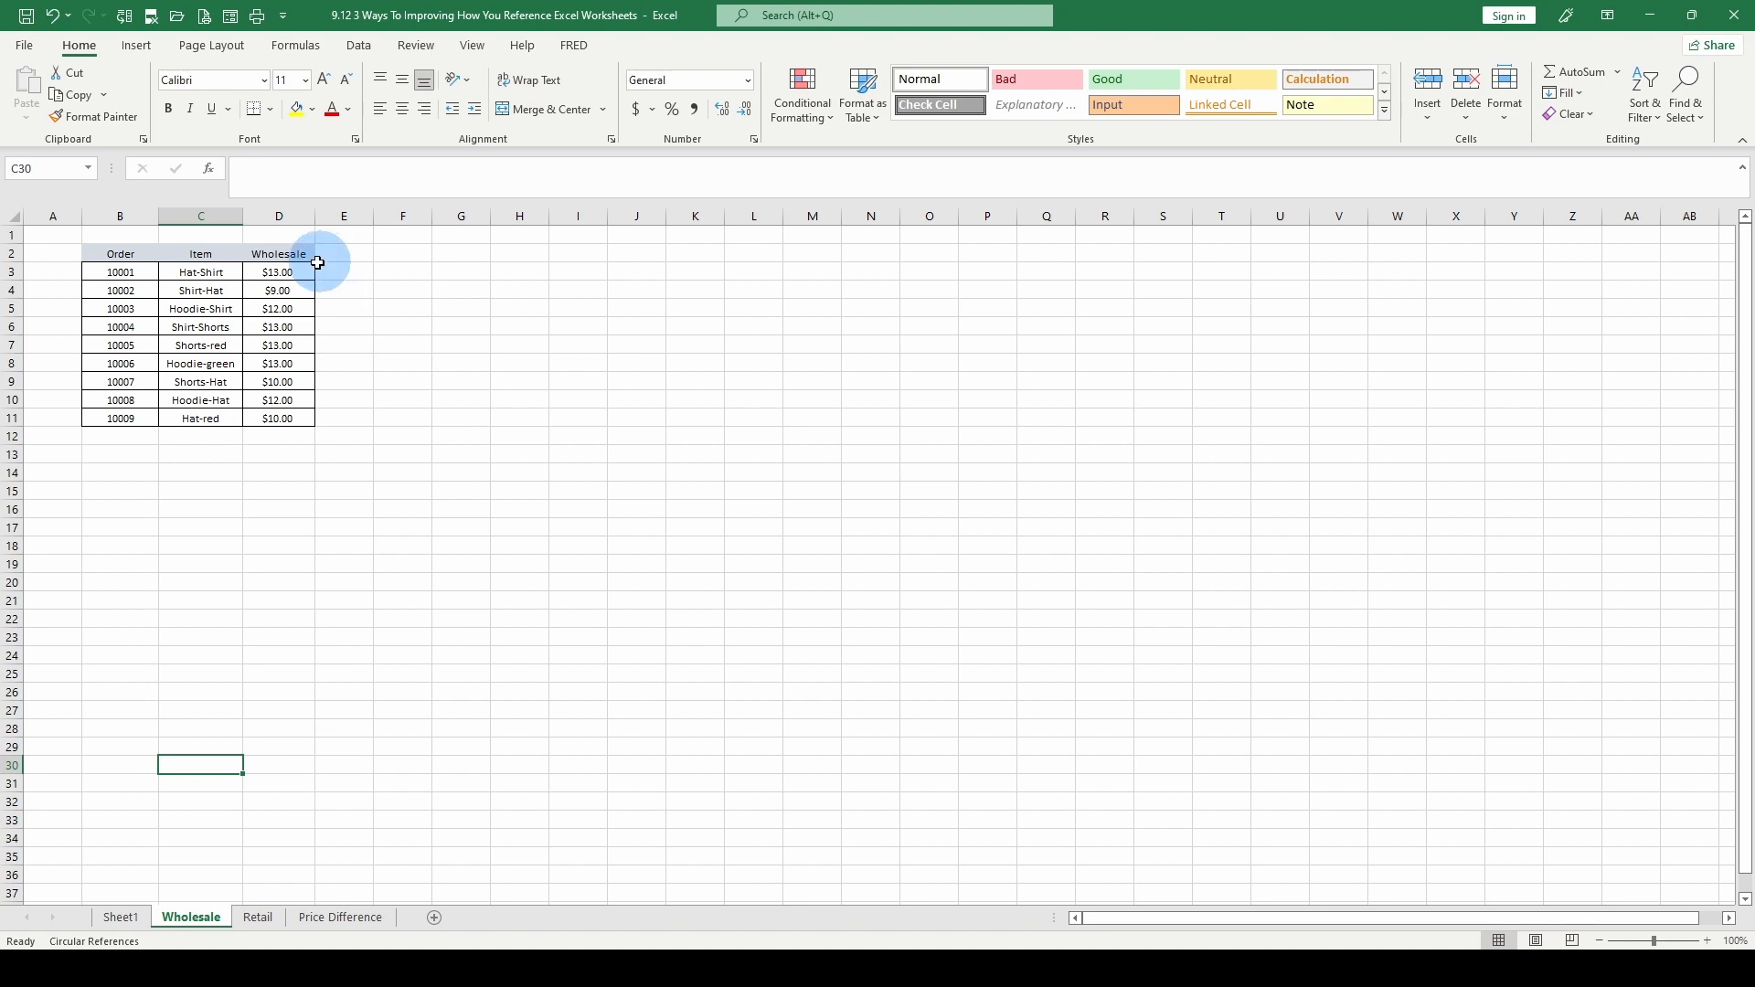
{"action": "left_click", "coordinate": [278, 271]}
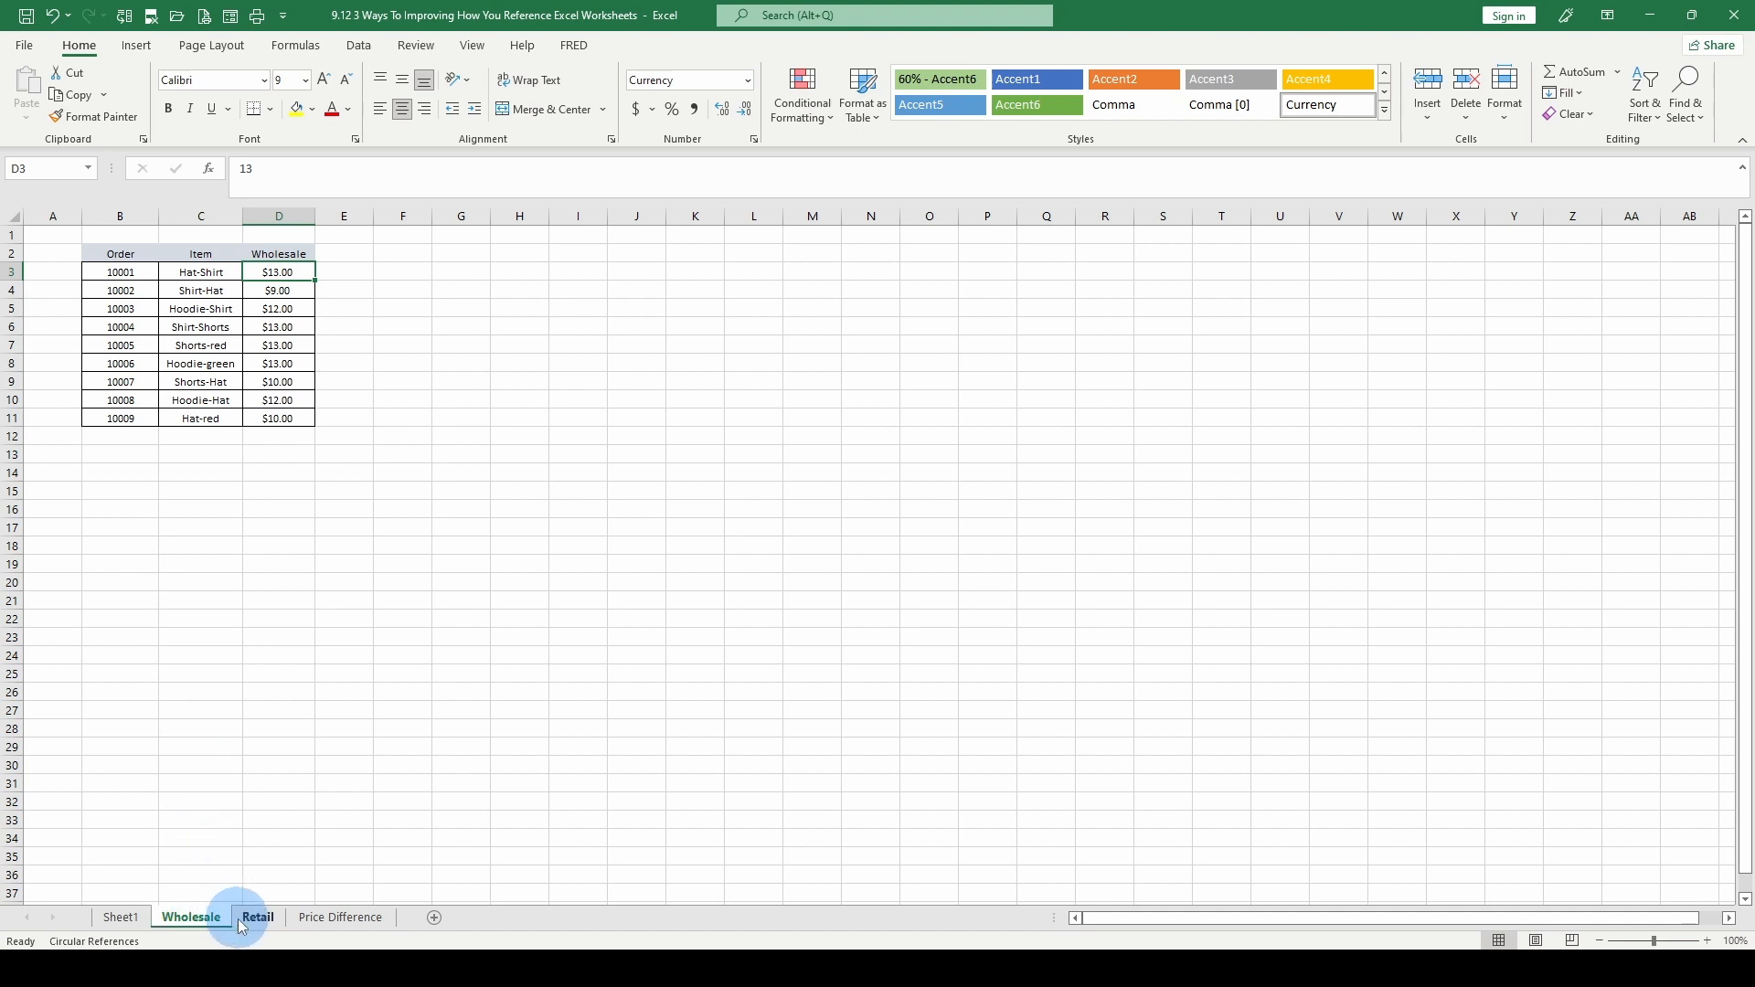
{"action": "left_click", "coordinate": [307, 919]}
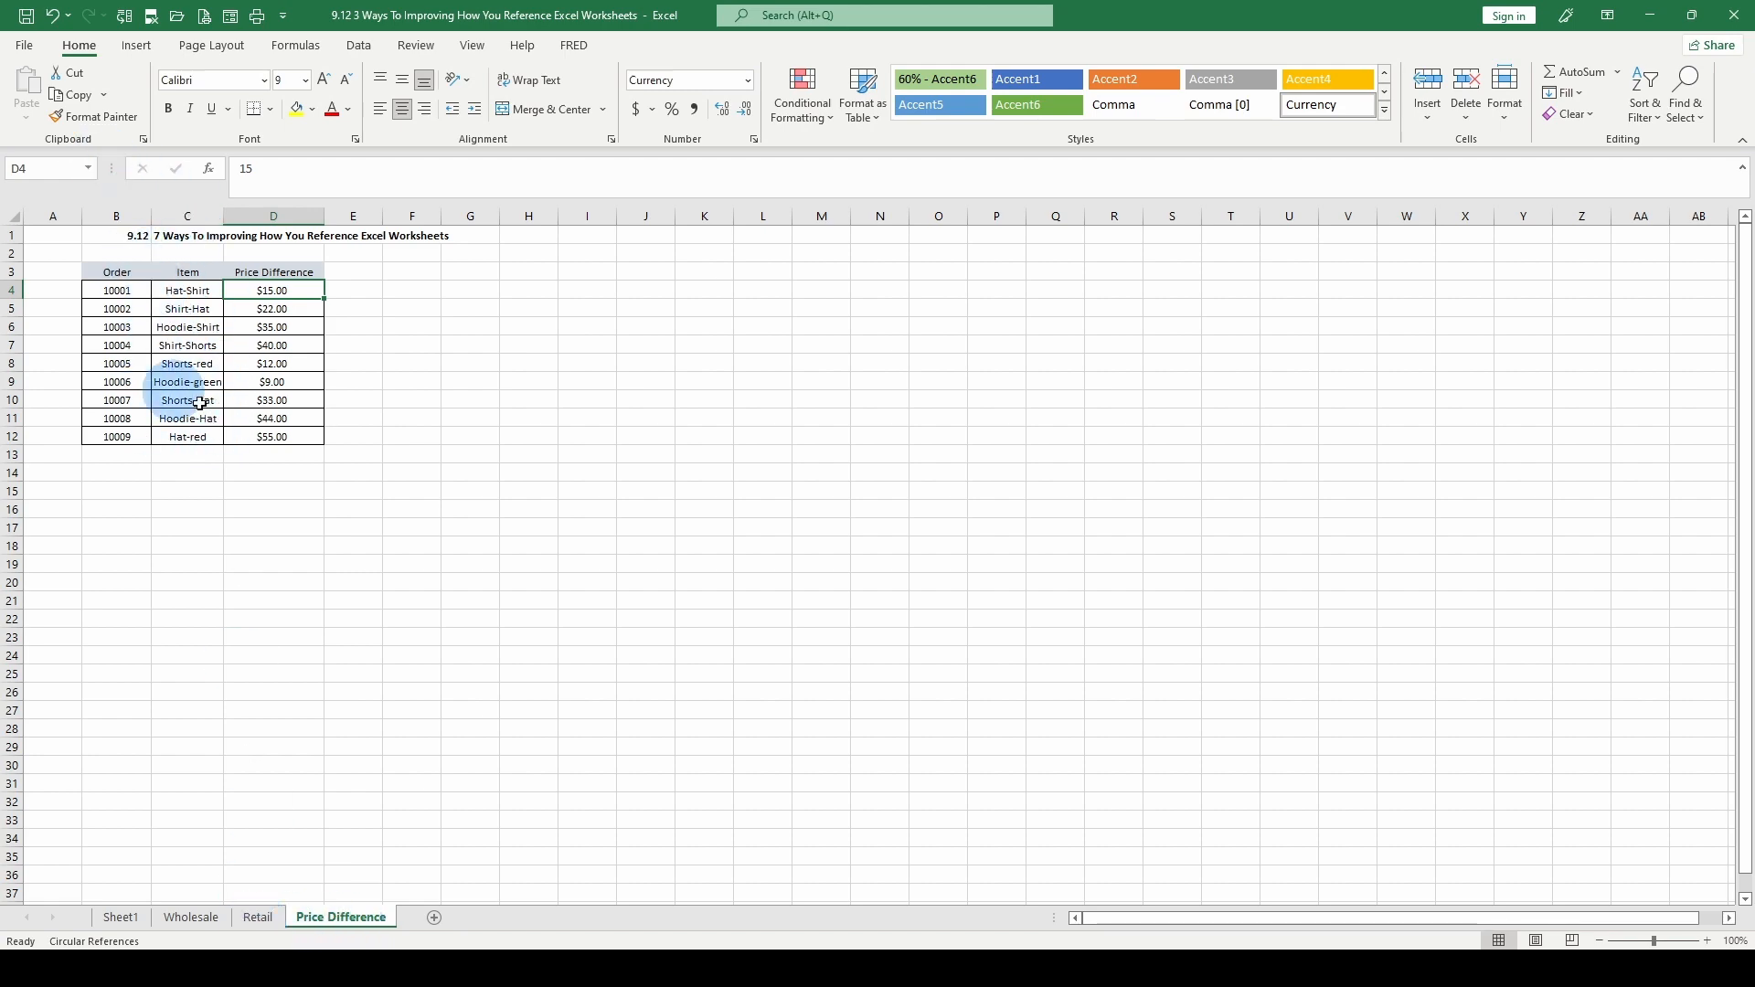
{"action": "left_click", "coordinate": [253, 918]}
{"action": "left_click", "coordinate": [206, 921]}
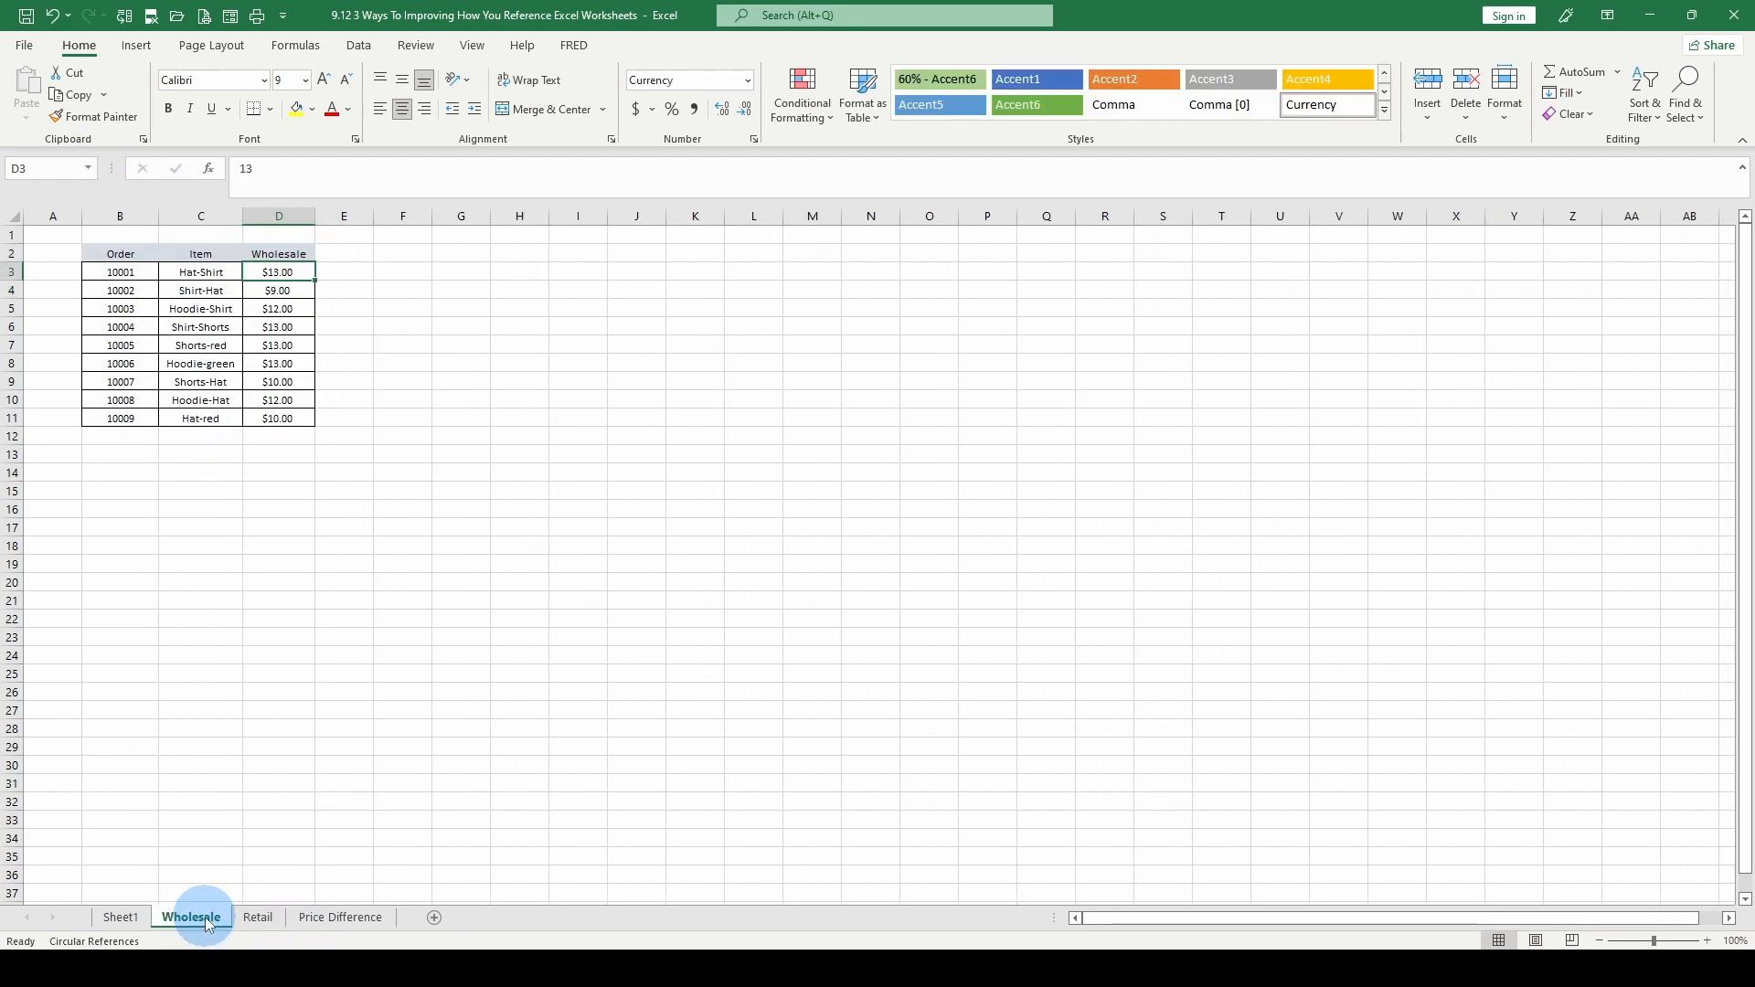
{"action": "key", "text": "ctrl+Page_Down"}
{"action": "key", "text": "ctrl+Page_Down"}
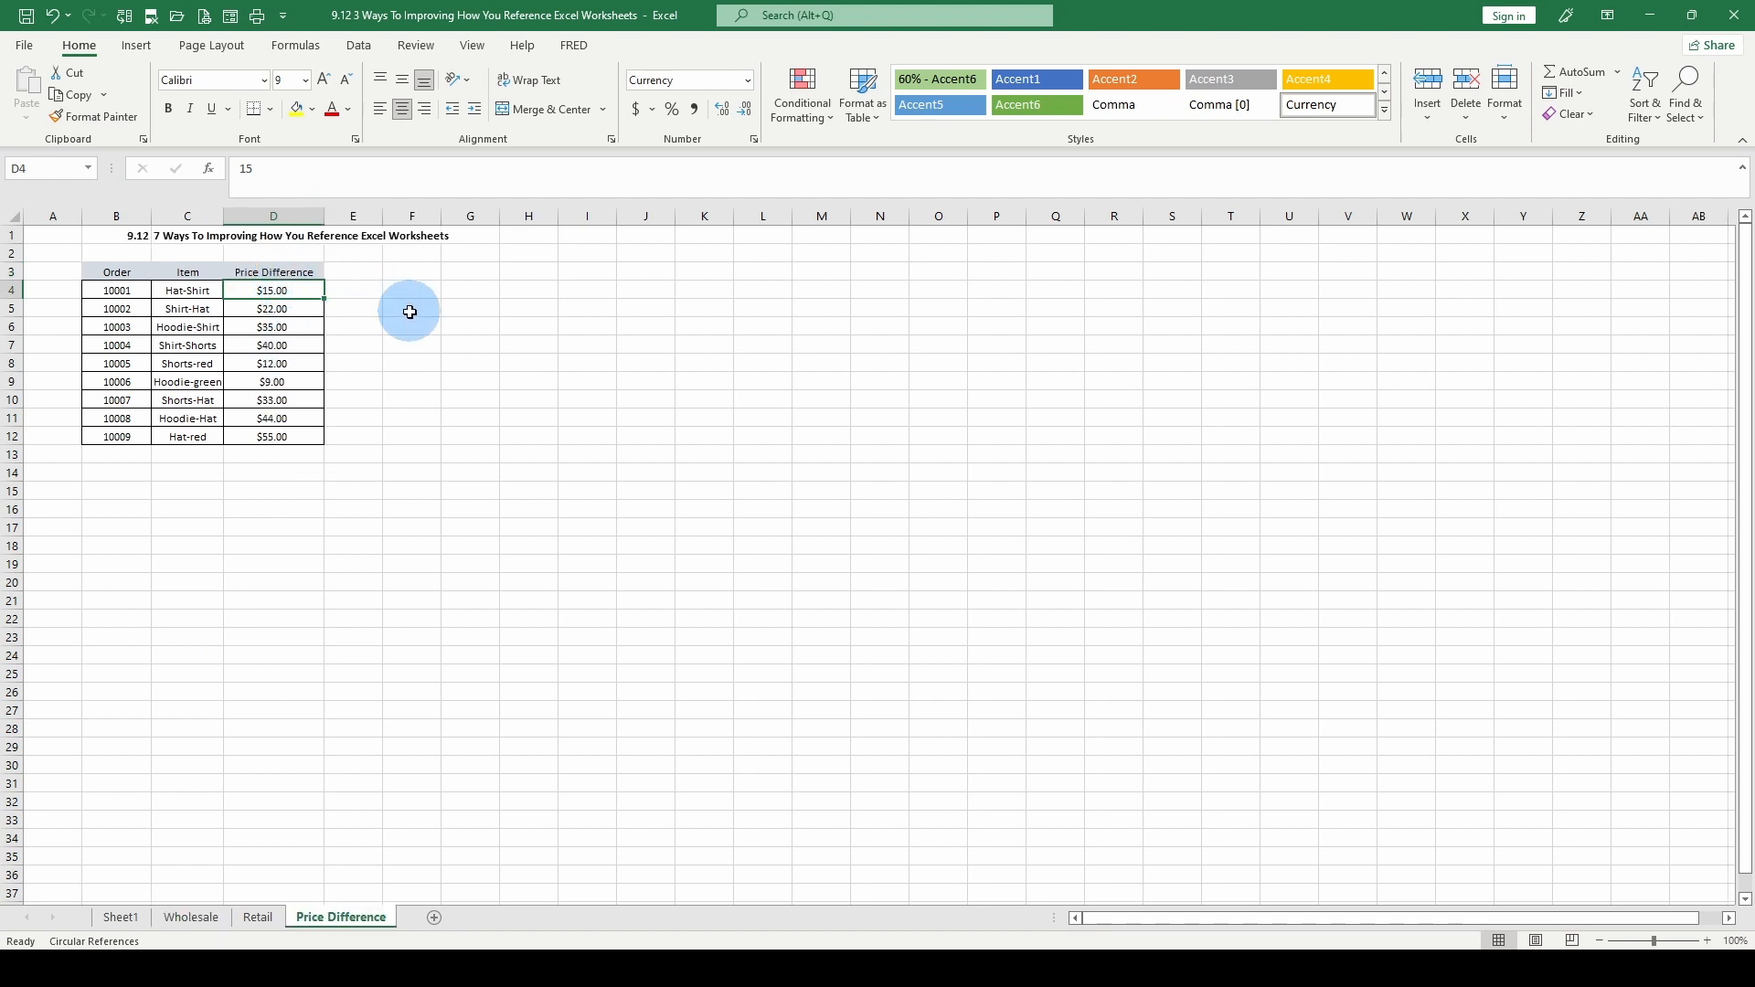
Enter the formula =Wholesale!D3 in cell D4 of the Price Difference sheet
{"action": "type", "text": "="}
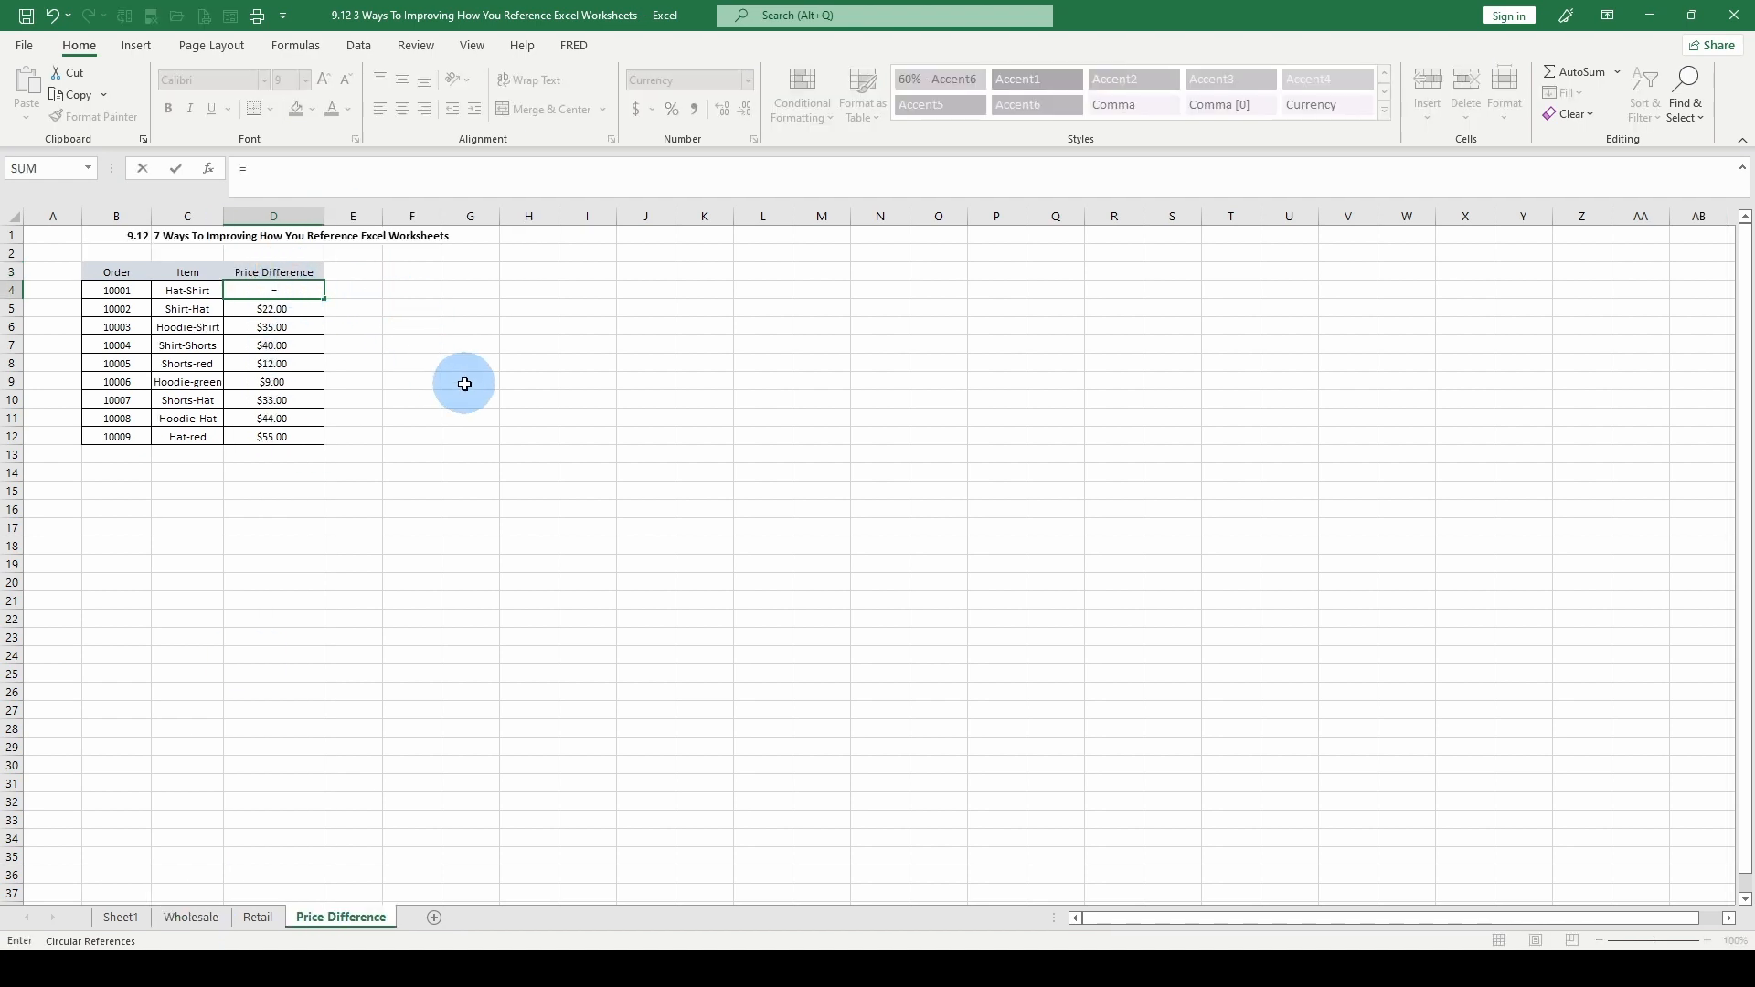
{"action": "left_click", "coordinate": [192, 917]}
{"action": "left_click", "coordinate": [277, 290]}
{"action": "left_click", "coordinate": [276, 273]}
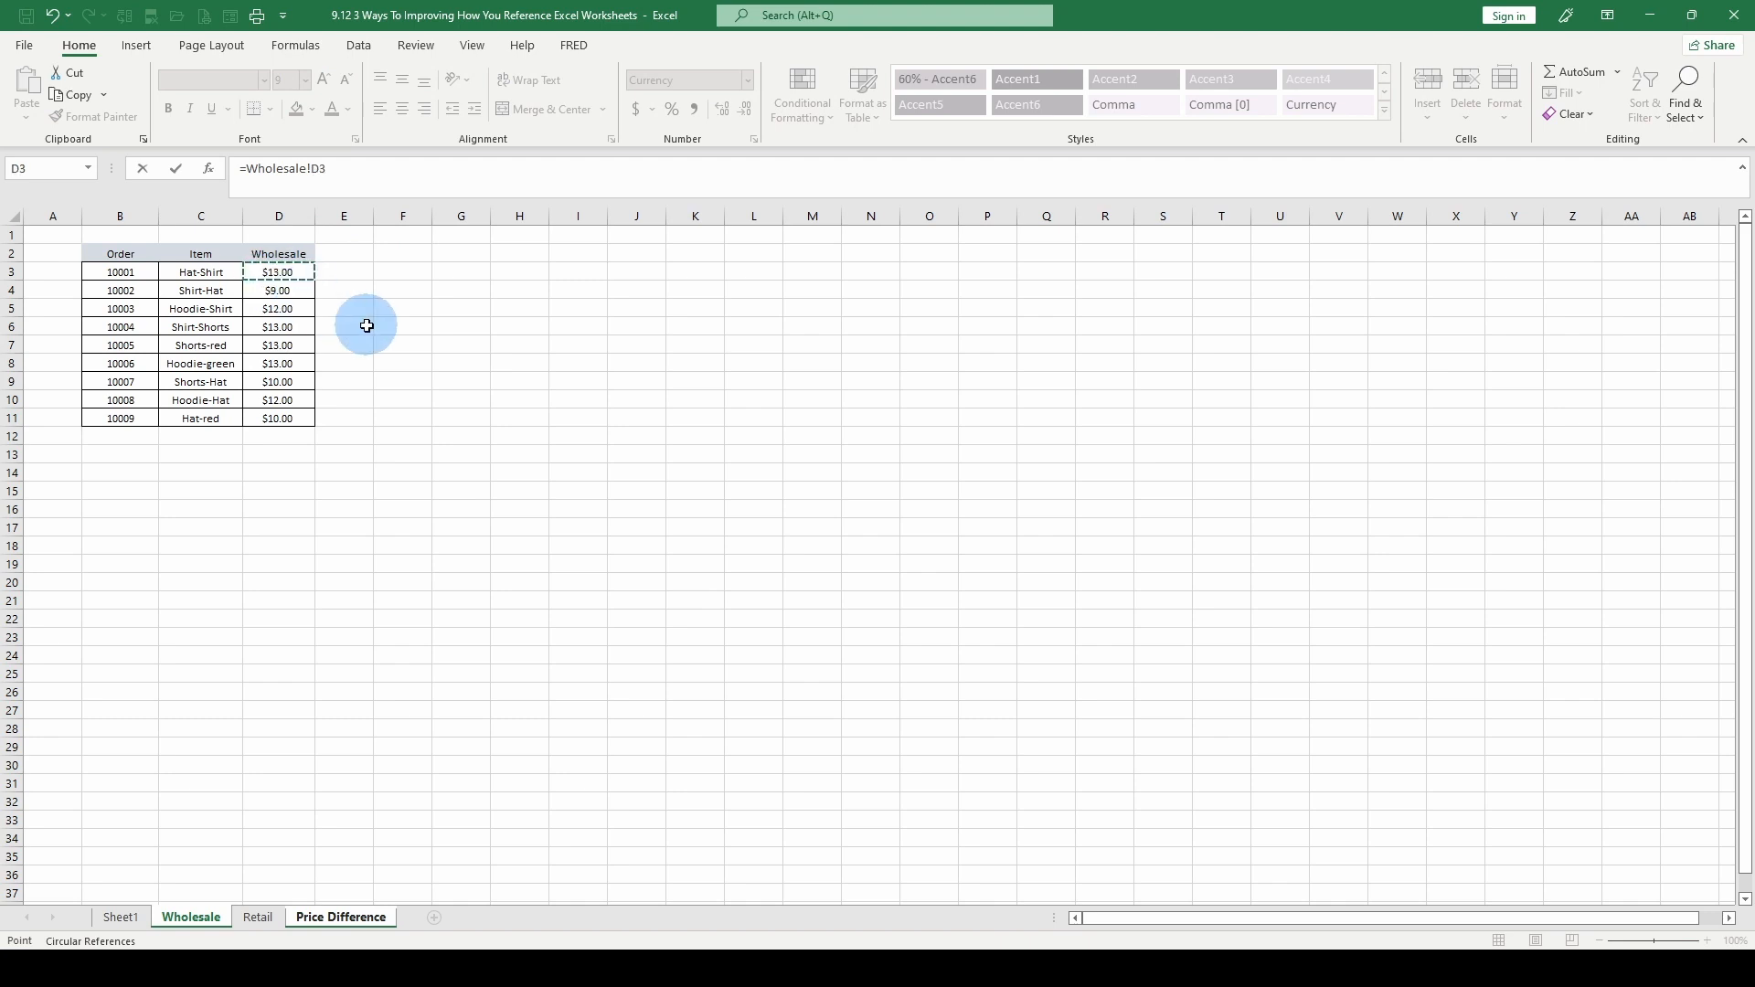
{"action": "key", "text": "Return"}
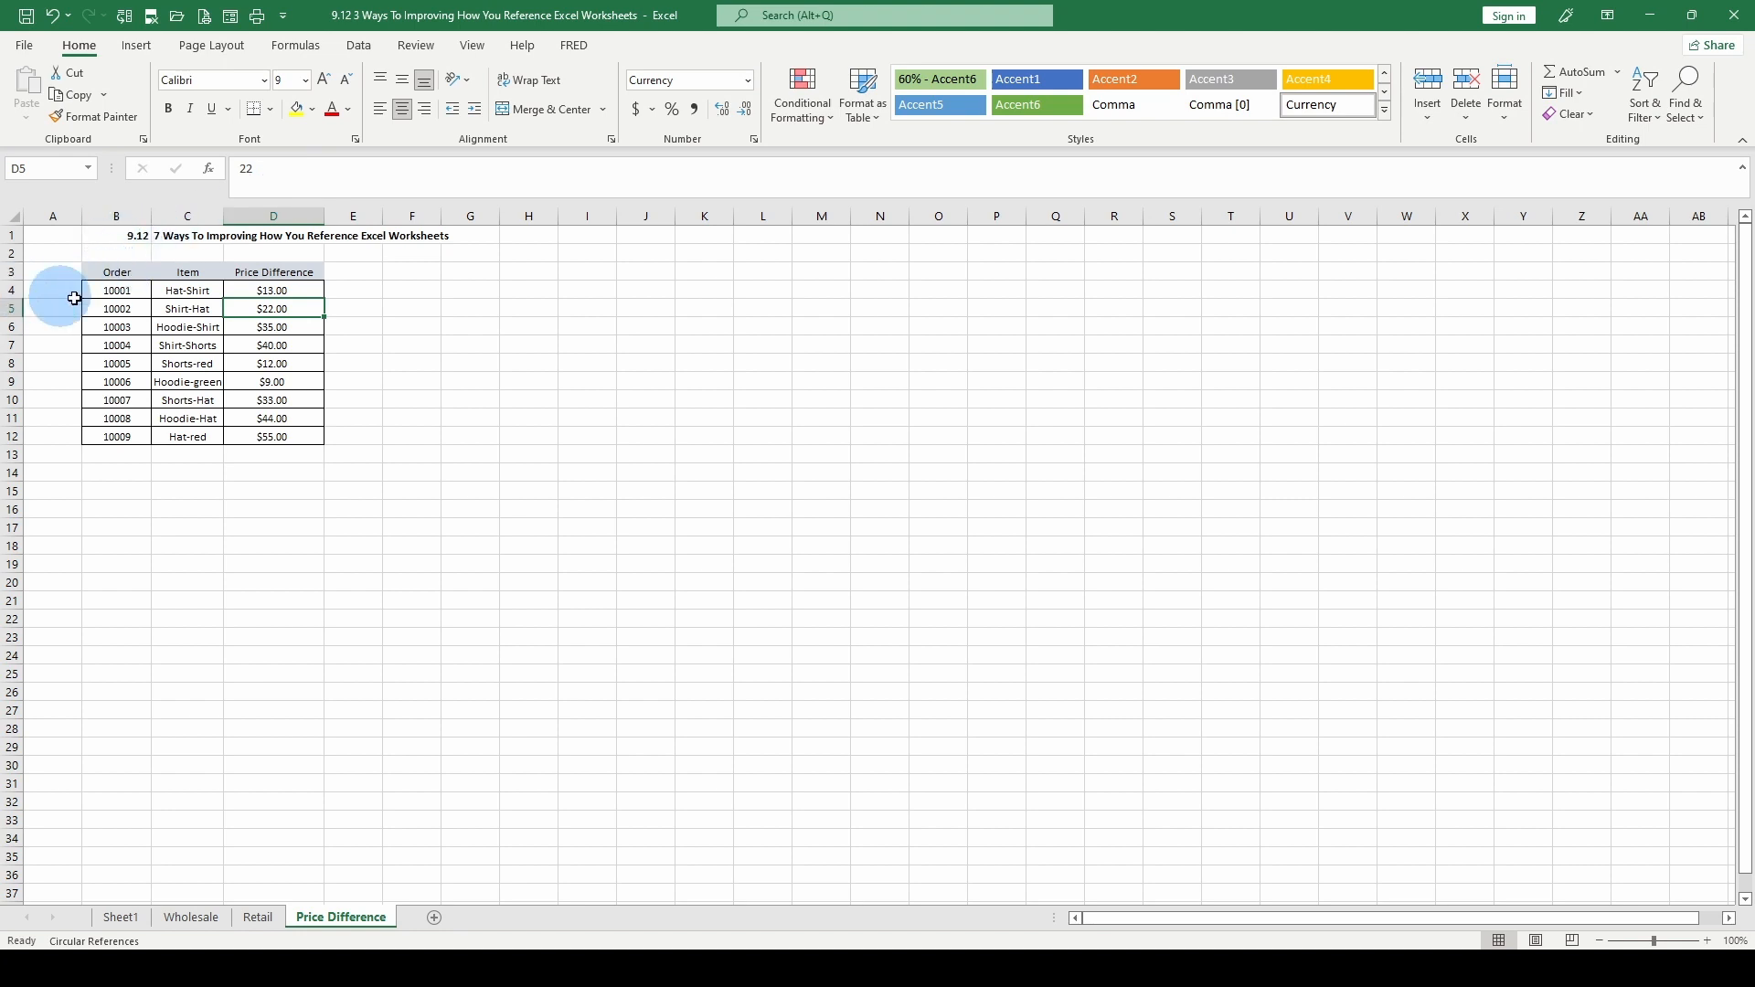
{"action": "left_click", "coordinate": [273, 286]}
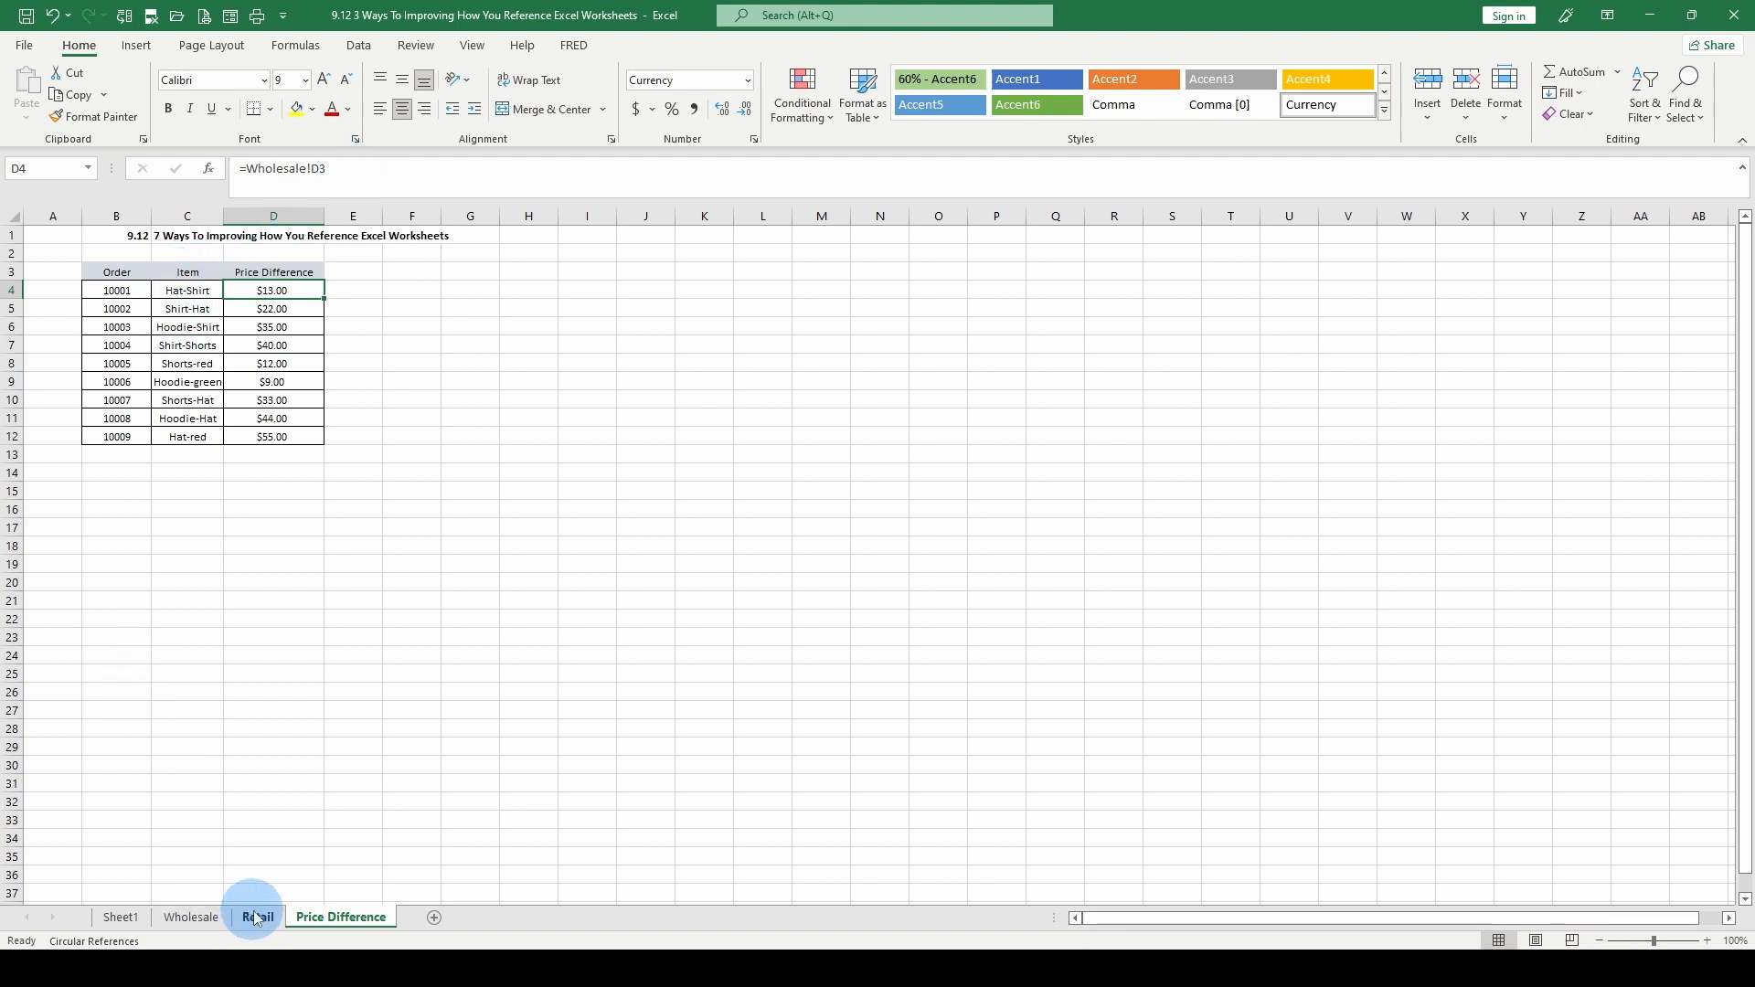
{"action": "left_click", "coordinate": [373, 174]}
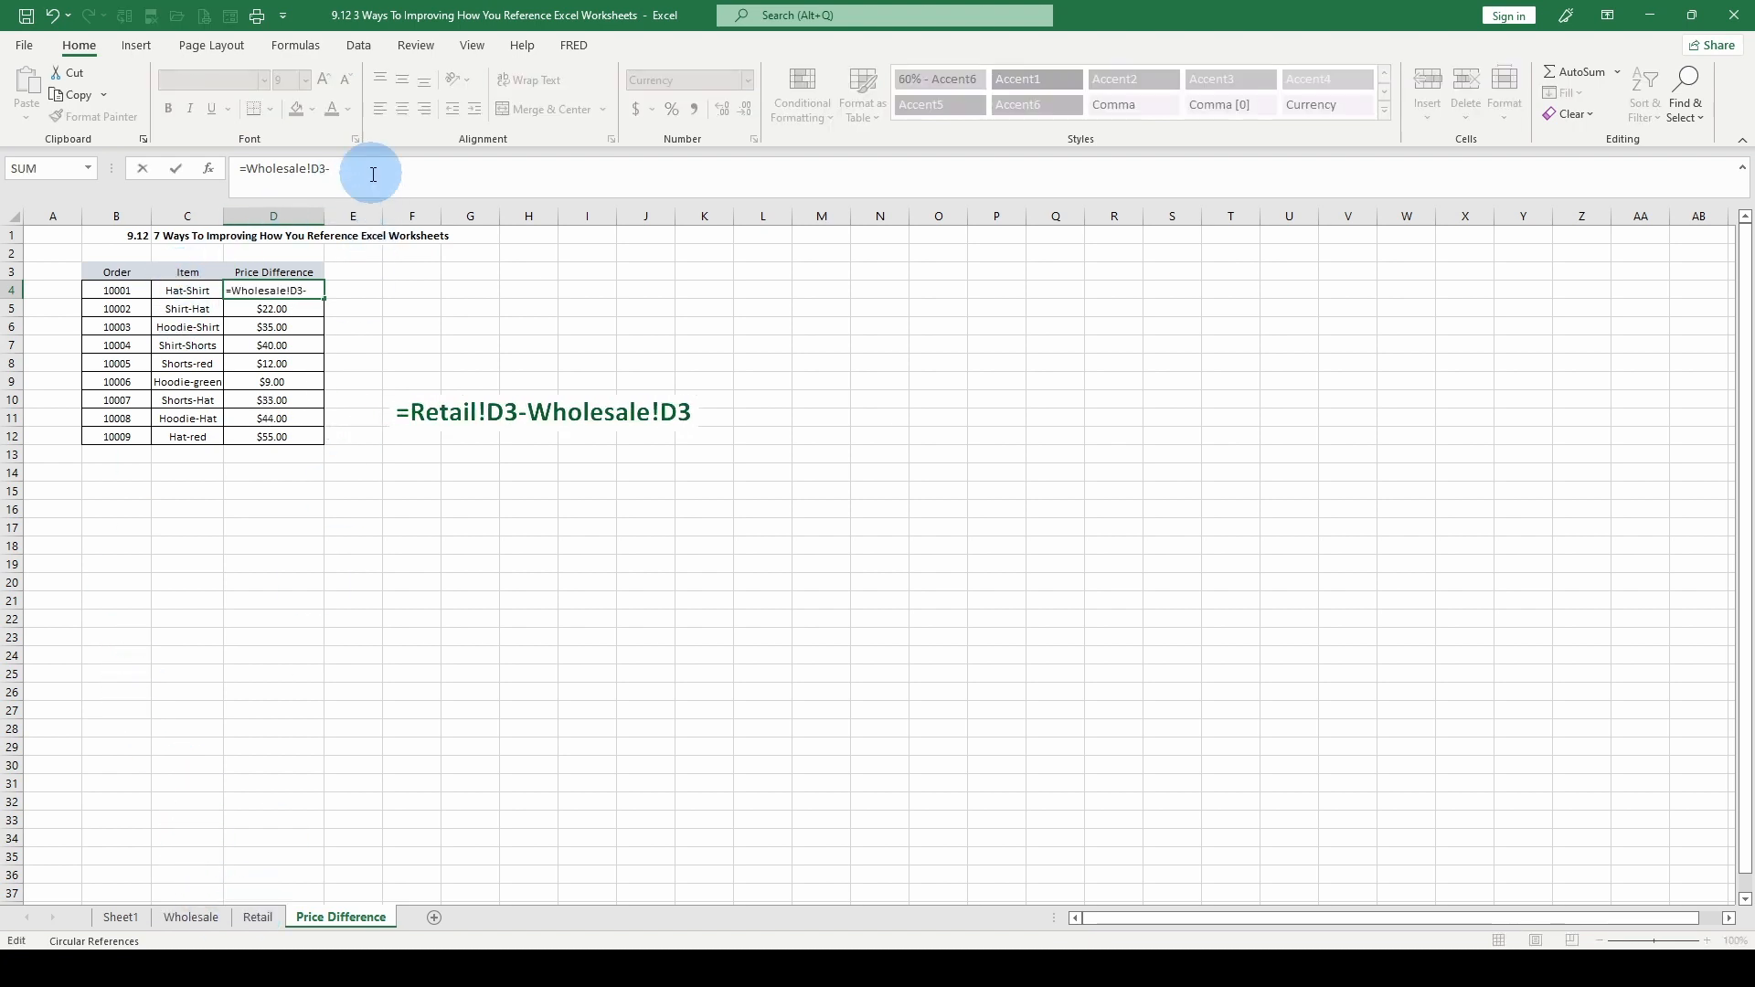
{"action": "left_click", "coordinate": [247, 917]}
{"action": "left_click", "coordinate": [300, 247]}
{"action": "key", "text": "Return"}
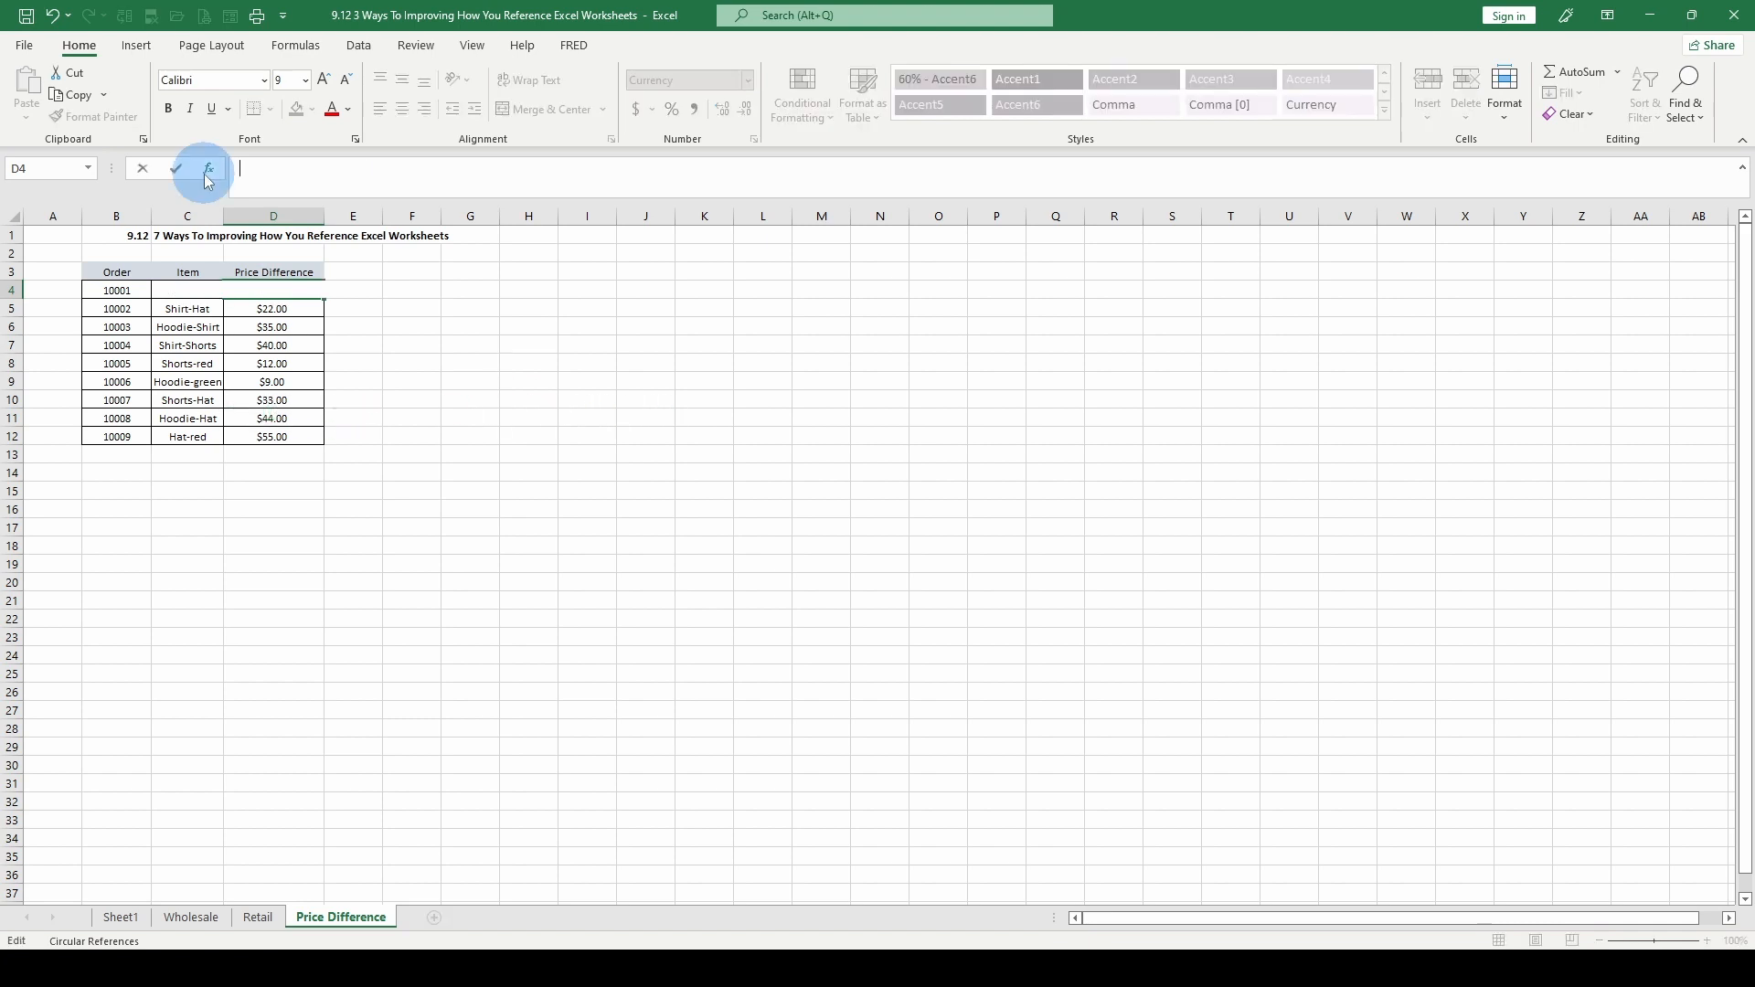
Enter the formula =Retail!D3-Wholesale!D3 in cell D4 of the Price Difference sheet
{"action": "type", "text": "="}
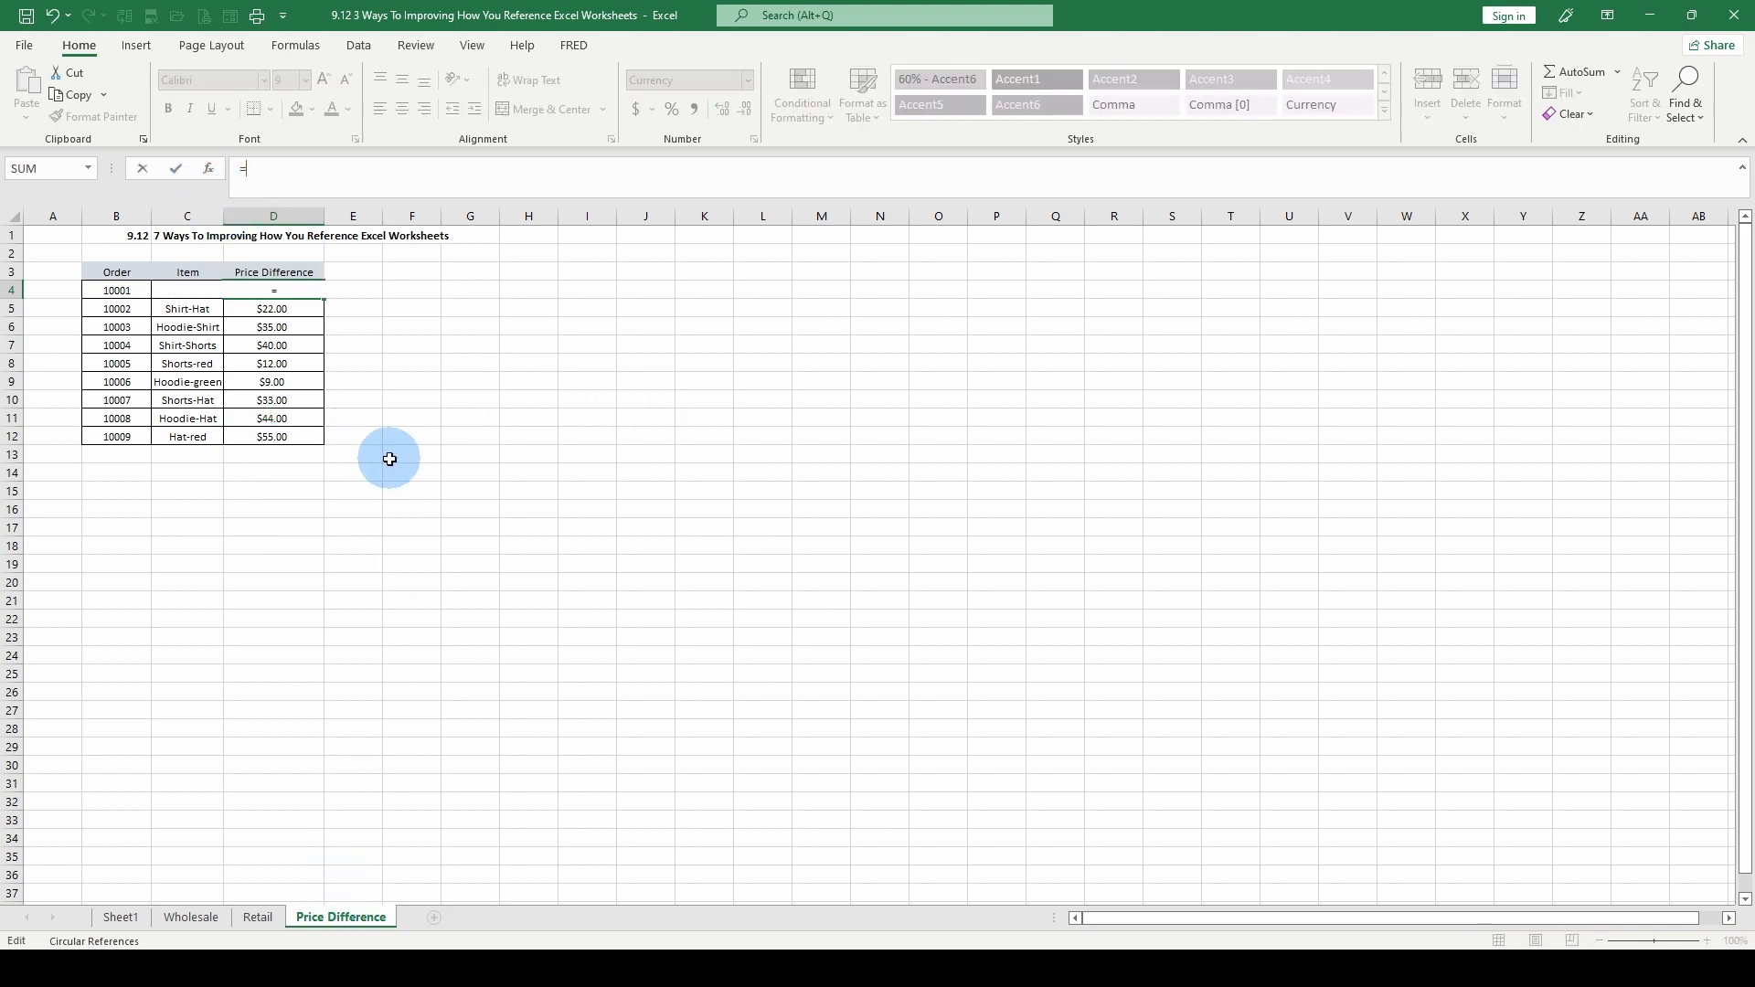
{"action": "left_click", "coordinate": [246, 917]}
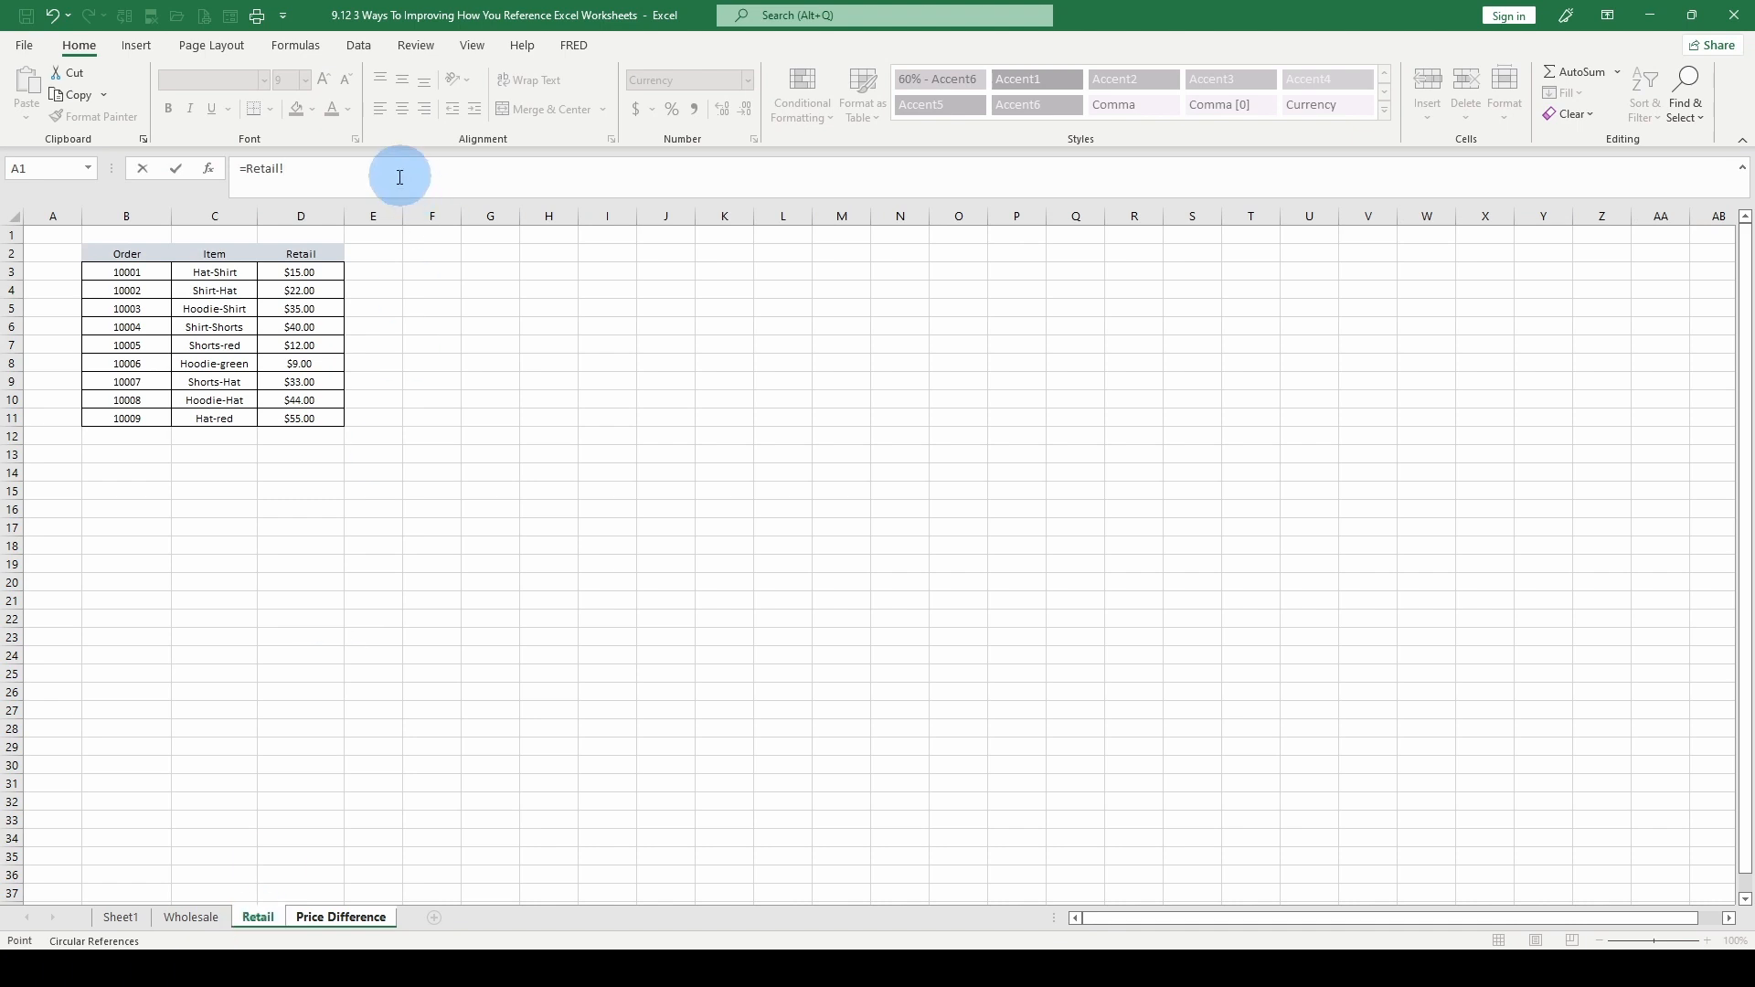
{"action": "left_click", "coordinate": [295, 273]}
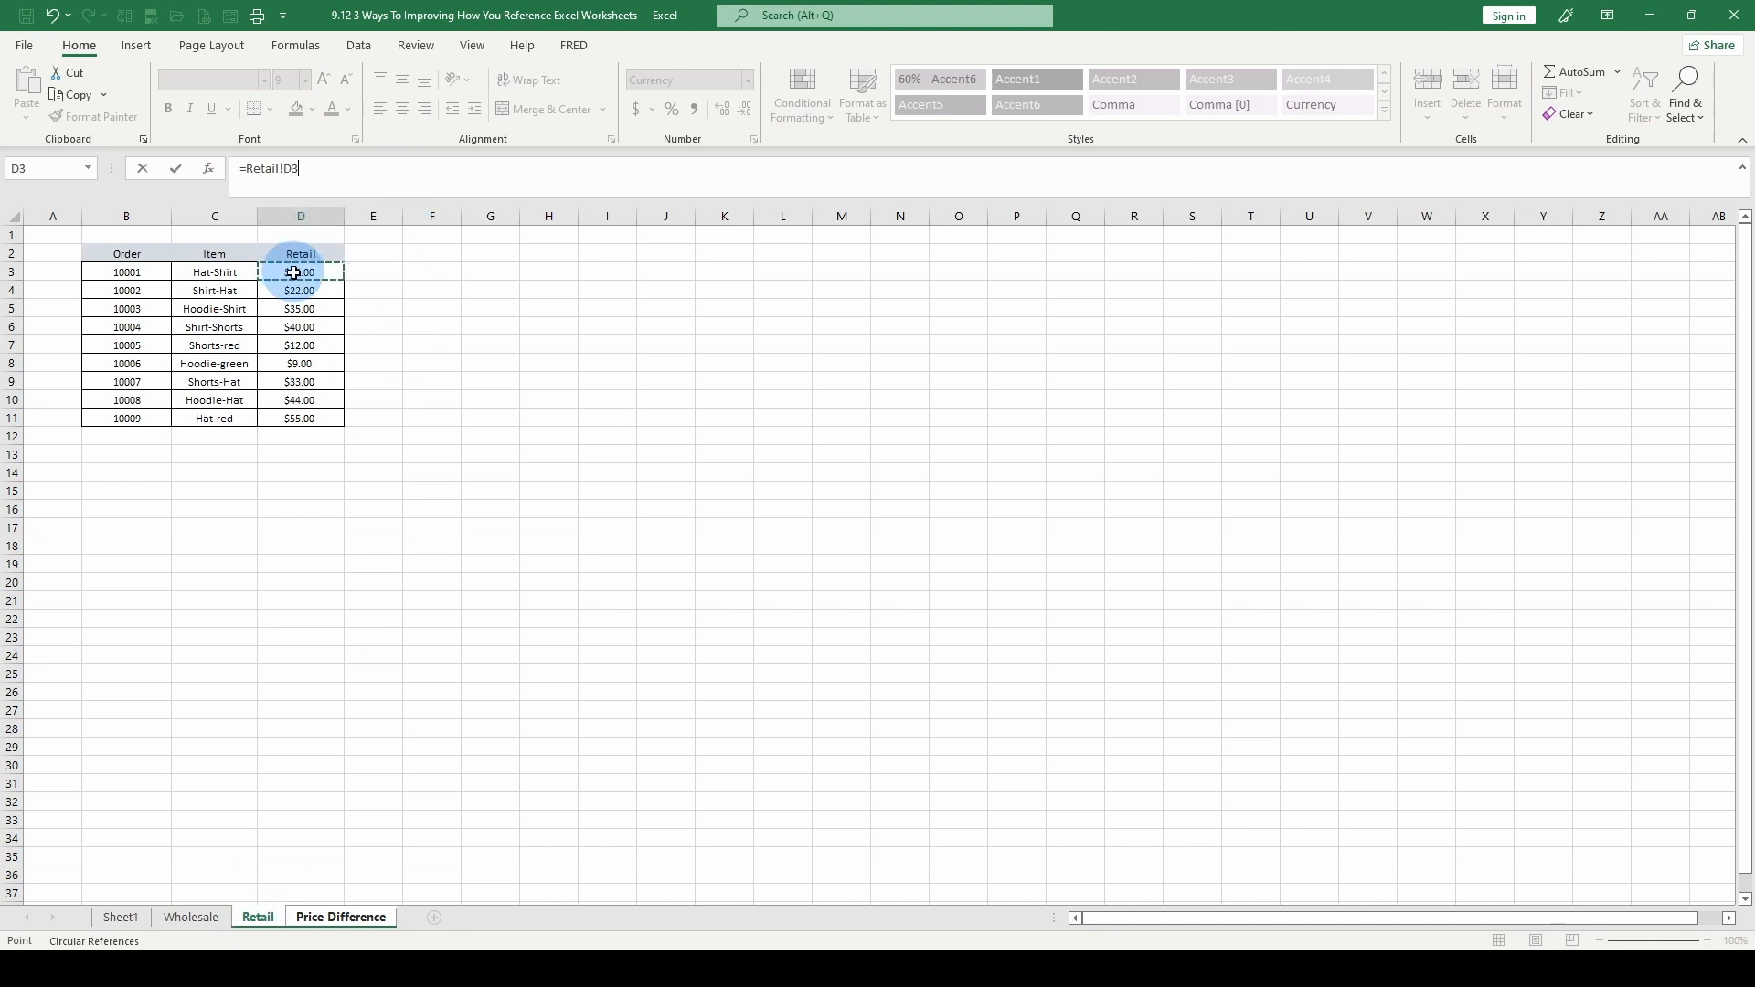
{"action": "type", "text": "-"}
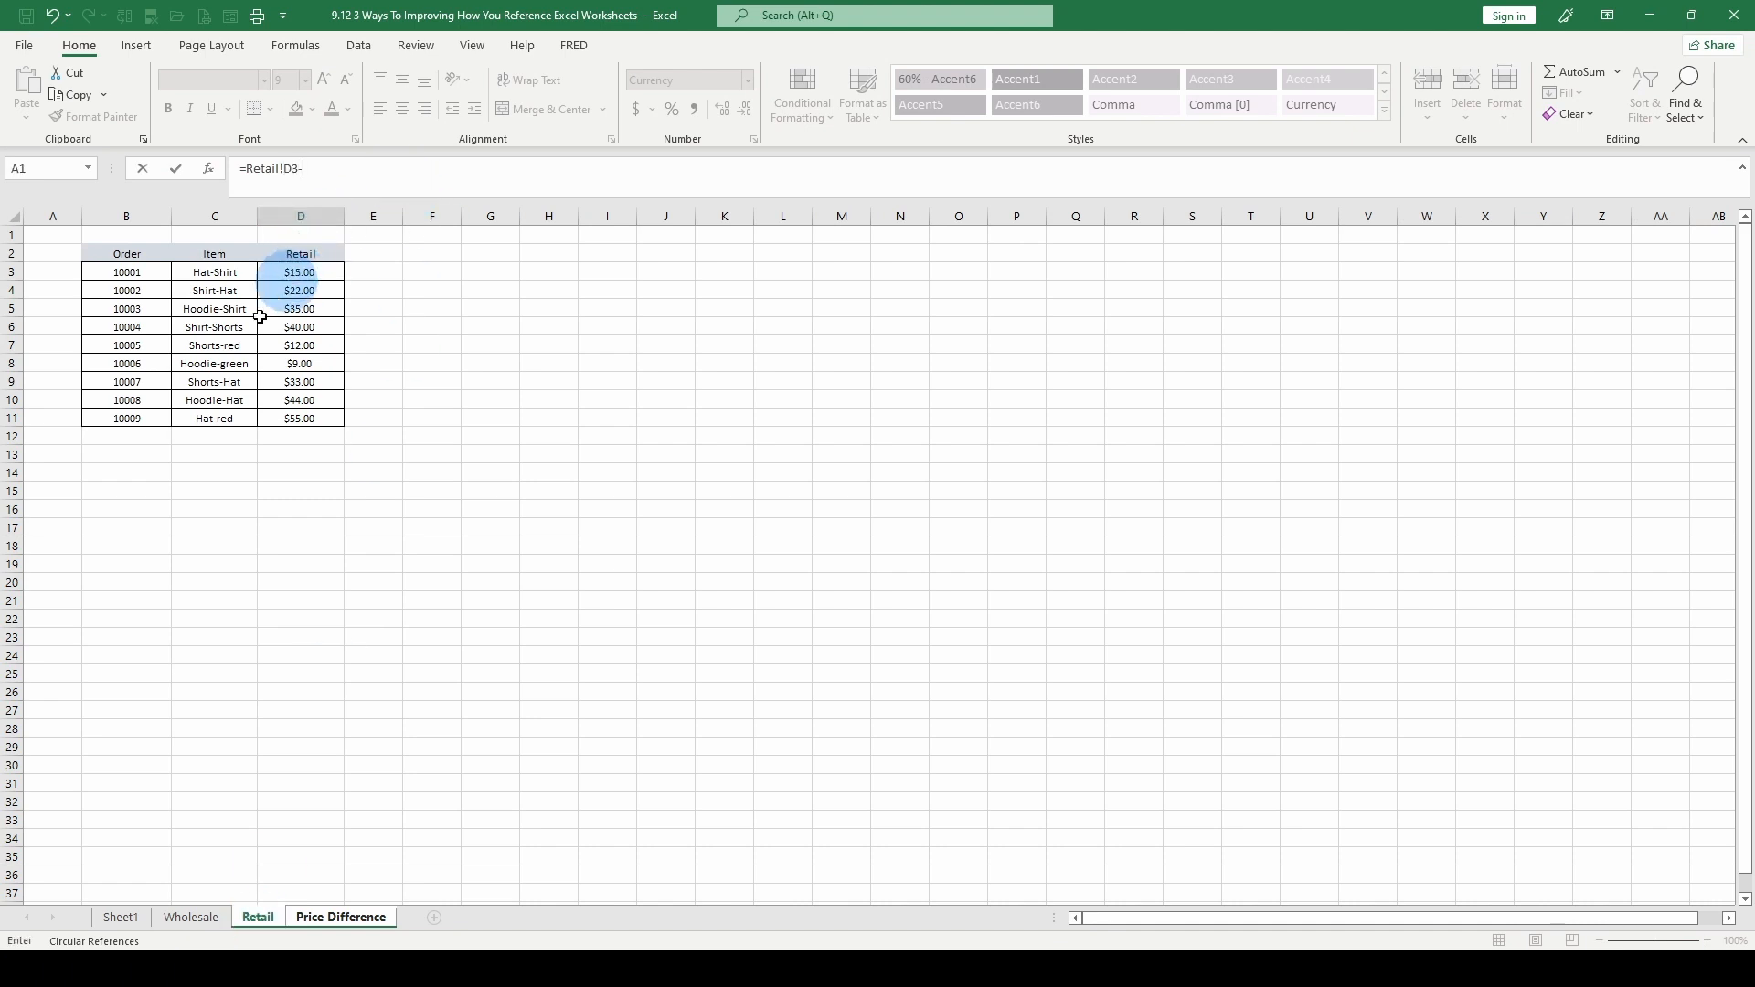
{"action": "left_click", "coordinate": [191, 918]}
{"action": "left_click", "coordinate": [279, 272]}
{"action": "key", "text": "Return"}
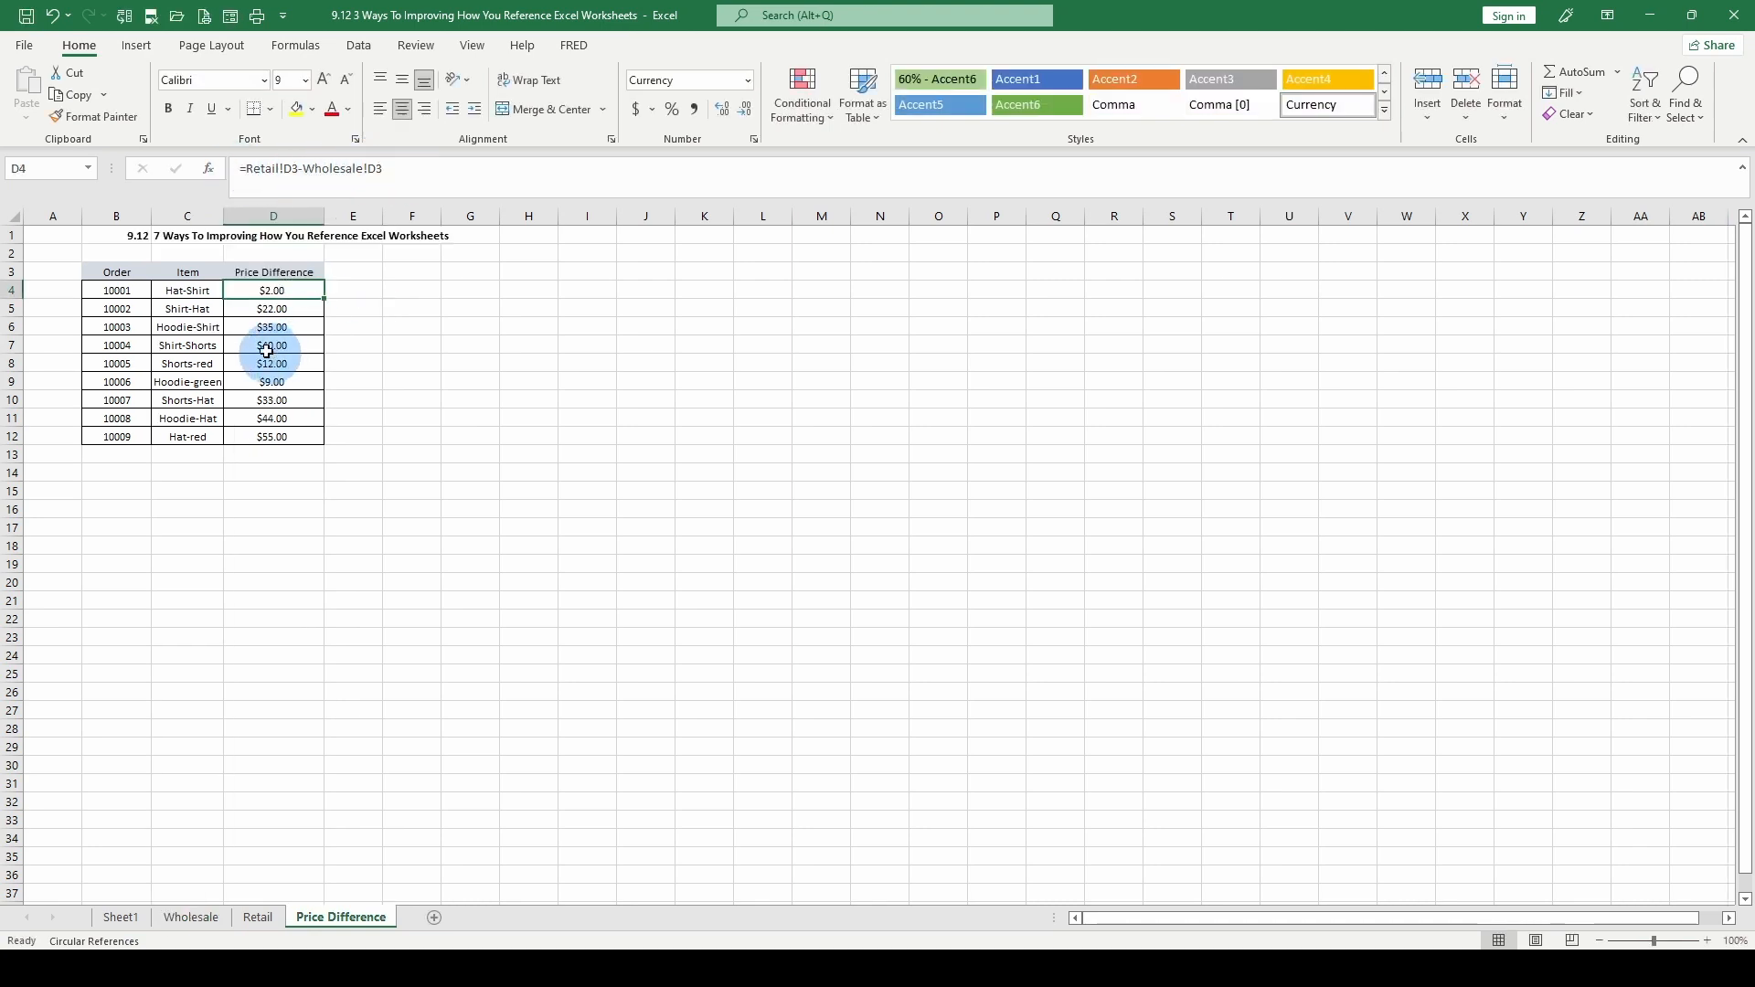
Fill the formula in D4 down through D12 to calculate the price difference for every order
{"action": "mouse_move", "coordinate": [279, 291]}
{"action": "left_mouse_down"}
{"action": "mouse_move", "coordinate": [274, 430]}
{"action": "mouse_move", "coordinate": [286, 286]}
{"action": "left_mouse_up"}
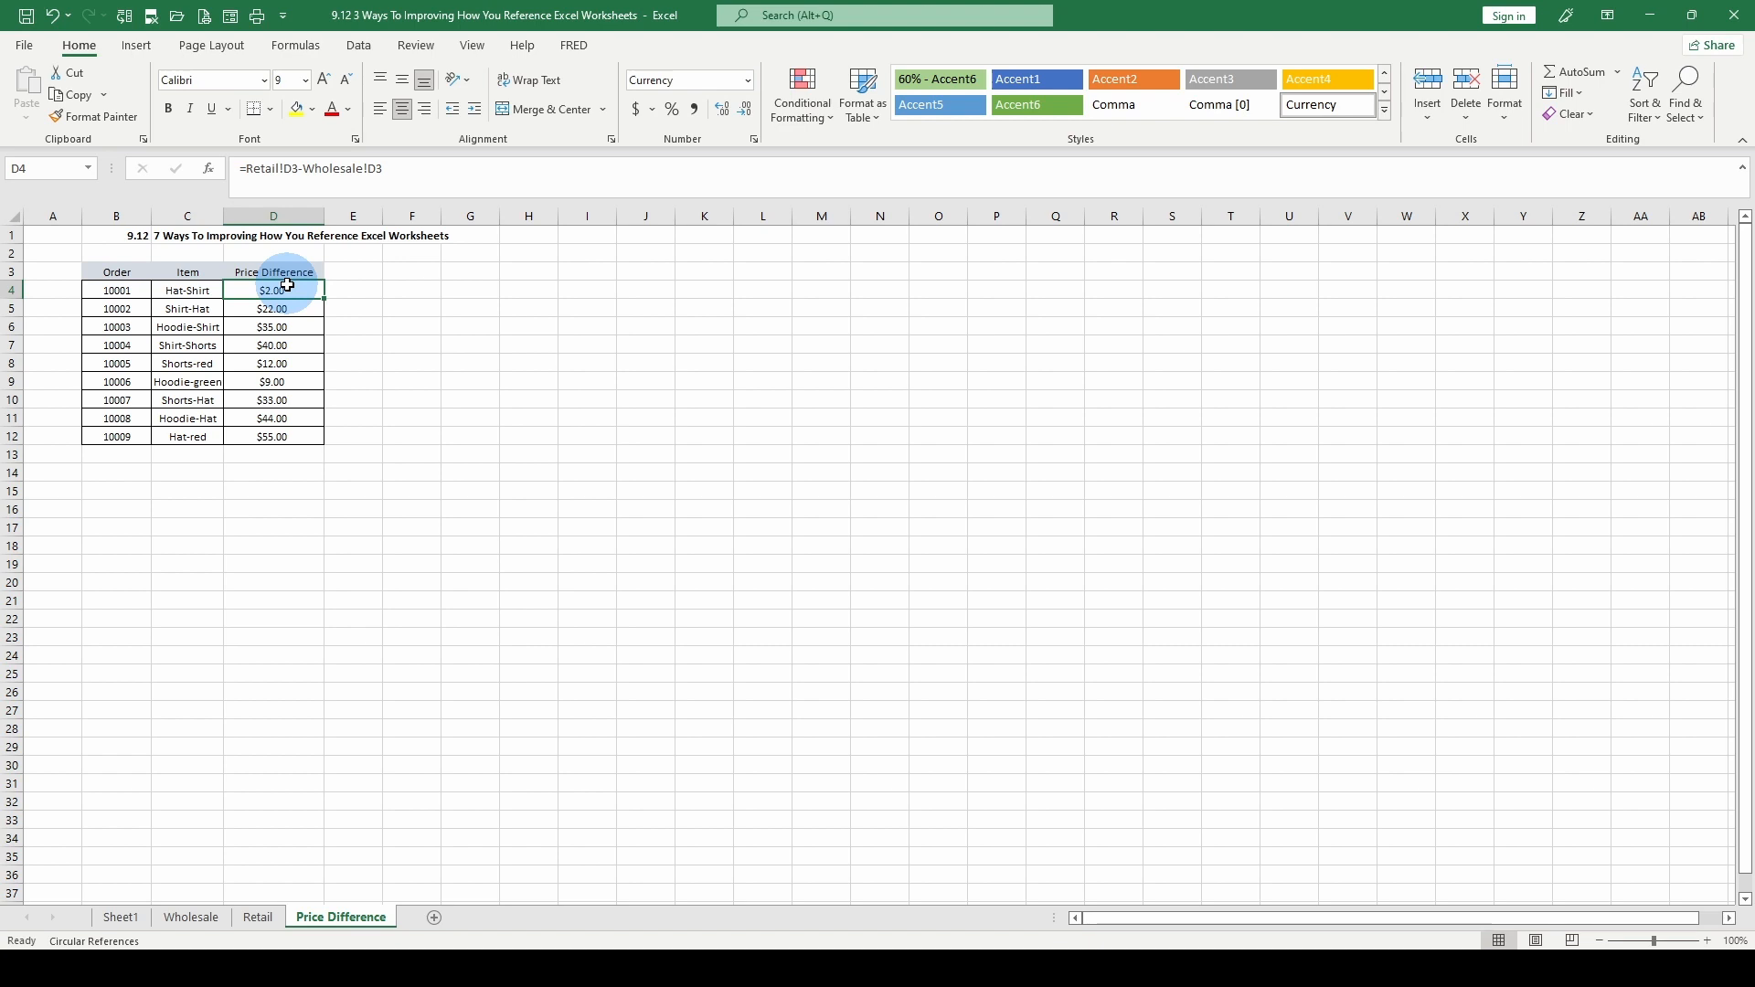
{"action": "left_click_drag", "start_coordinate": [286, 286], "coordinate": [279, 436]}
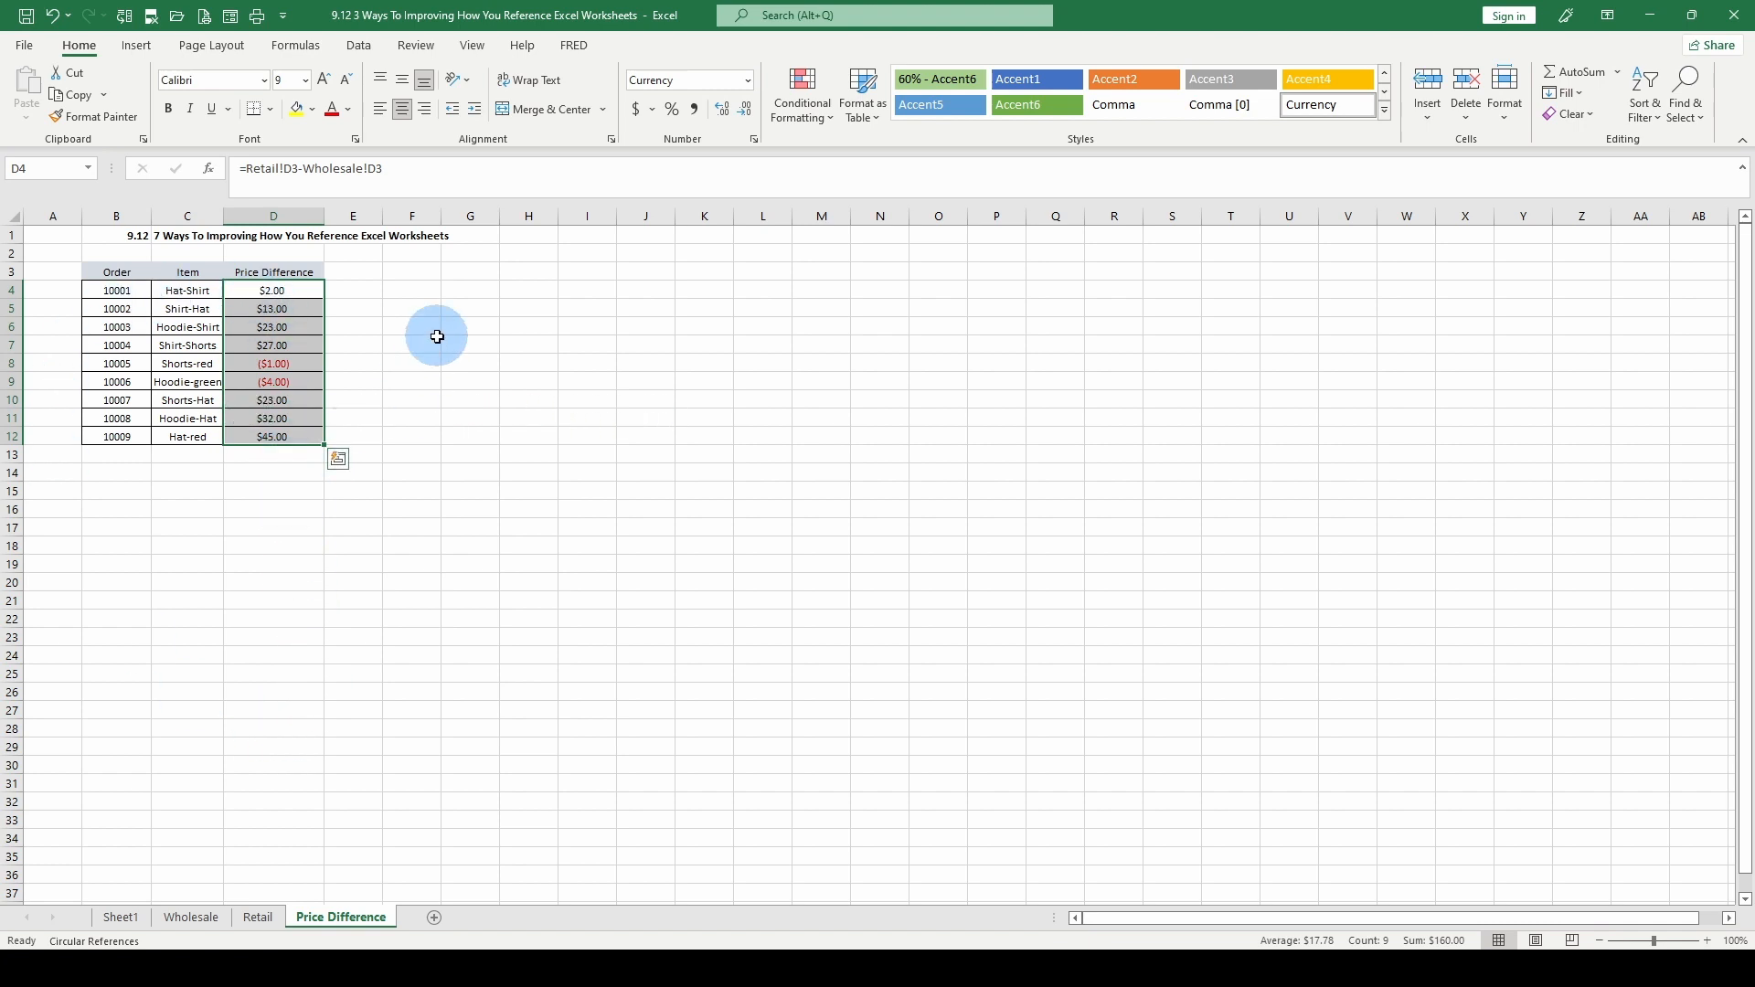
{"action": "left_click", "coordinate": [407, 288]}
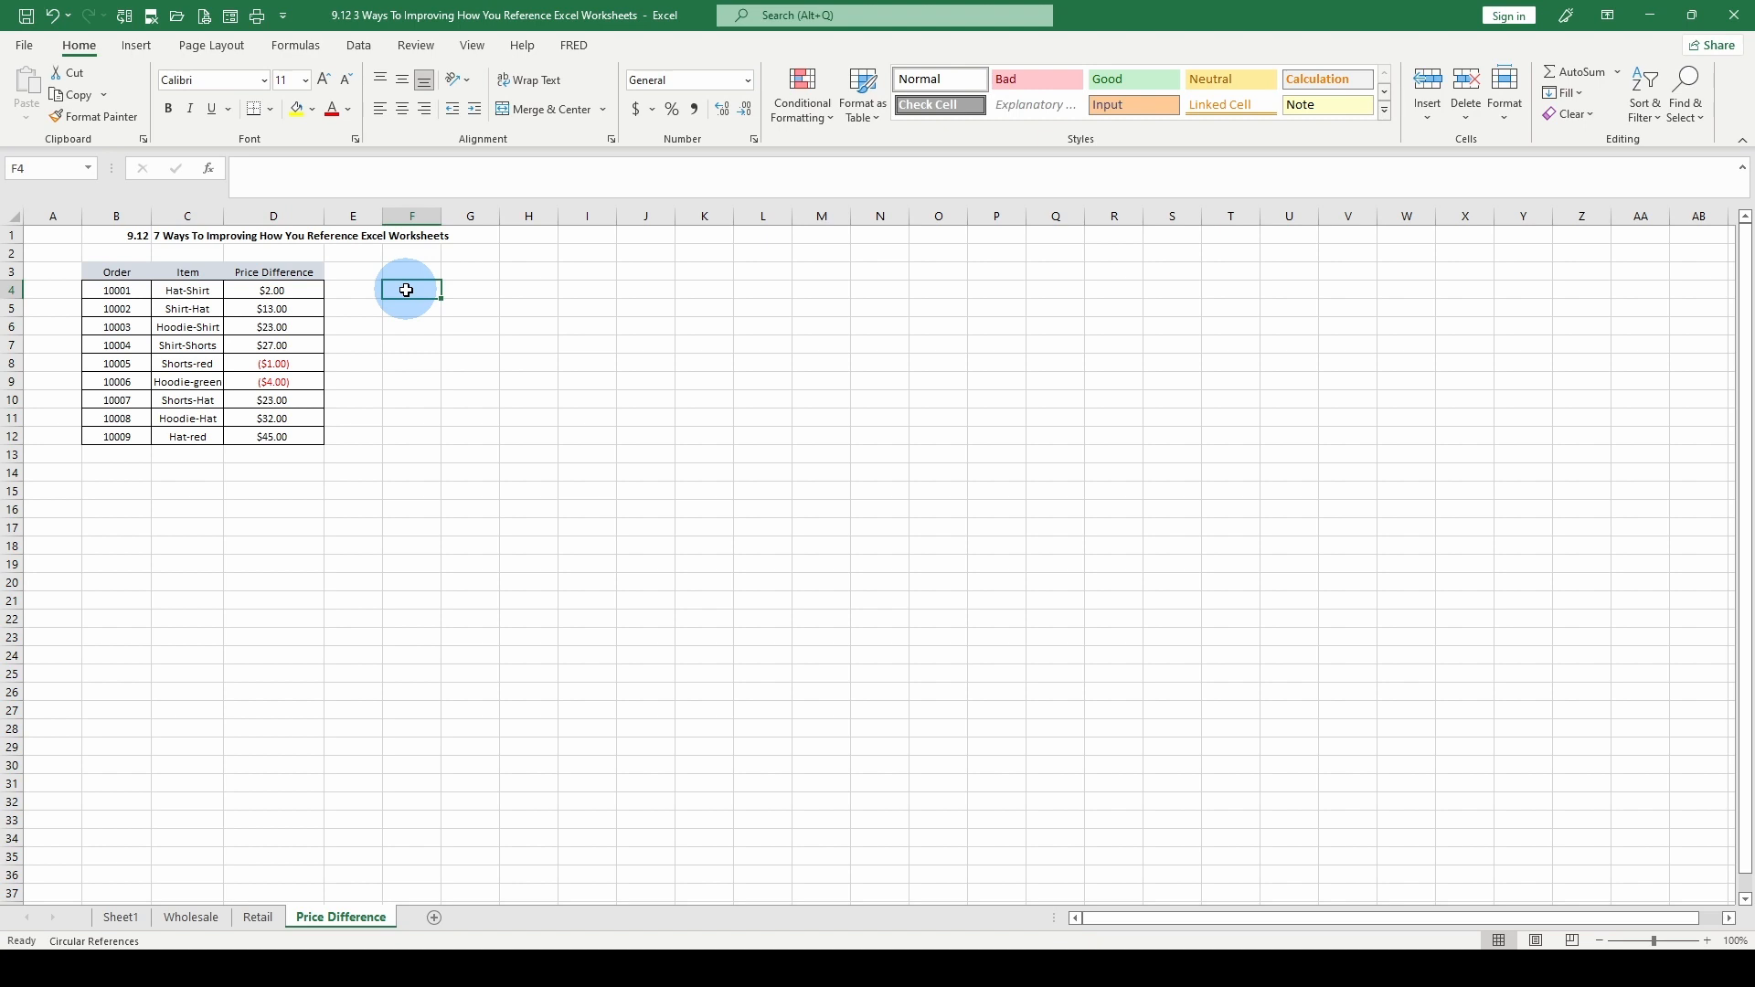
Create a new blank workbook and enter 5, 7, 8 and 9 in cells C3 through C6
{"action": "key", "text": "ctrl+n"}
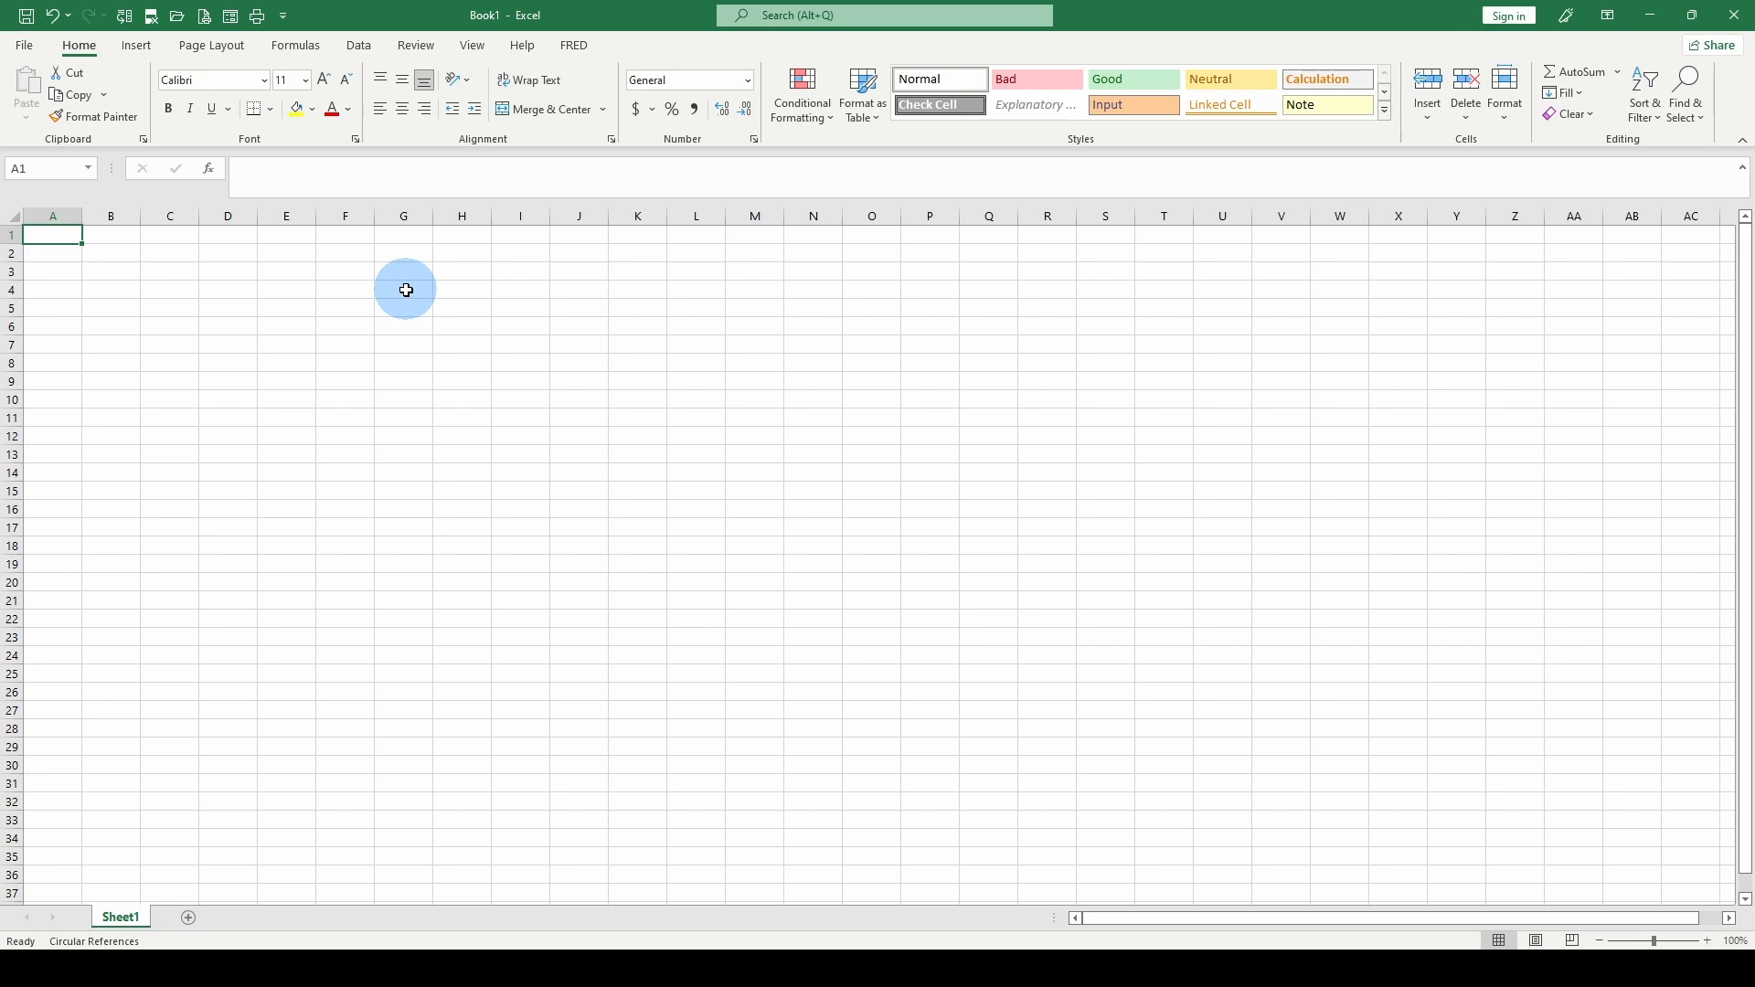
{"action": "left_click", "coordinate": [183, 273]}
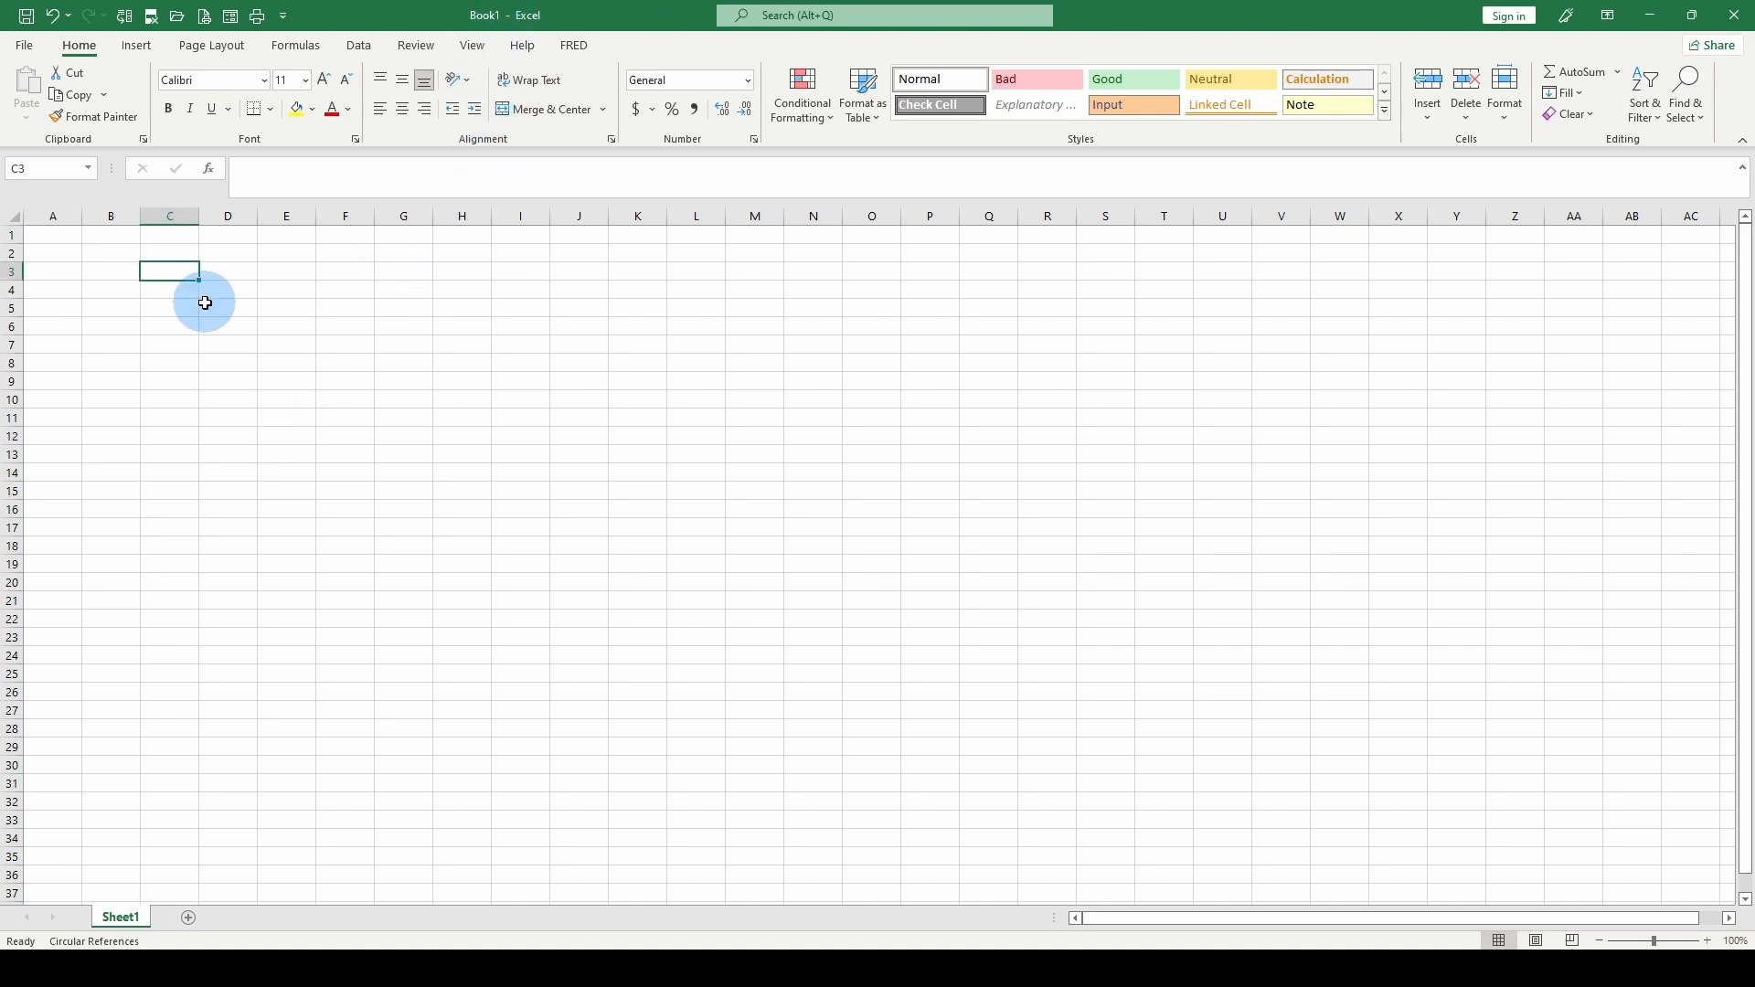
{"action": "type", "text": "5"}
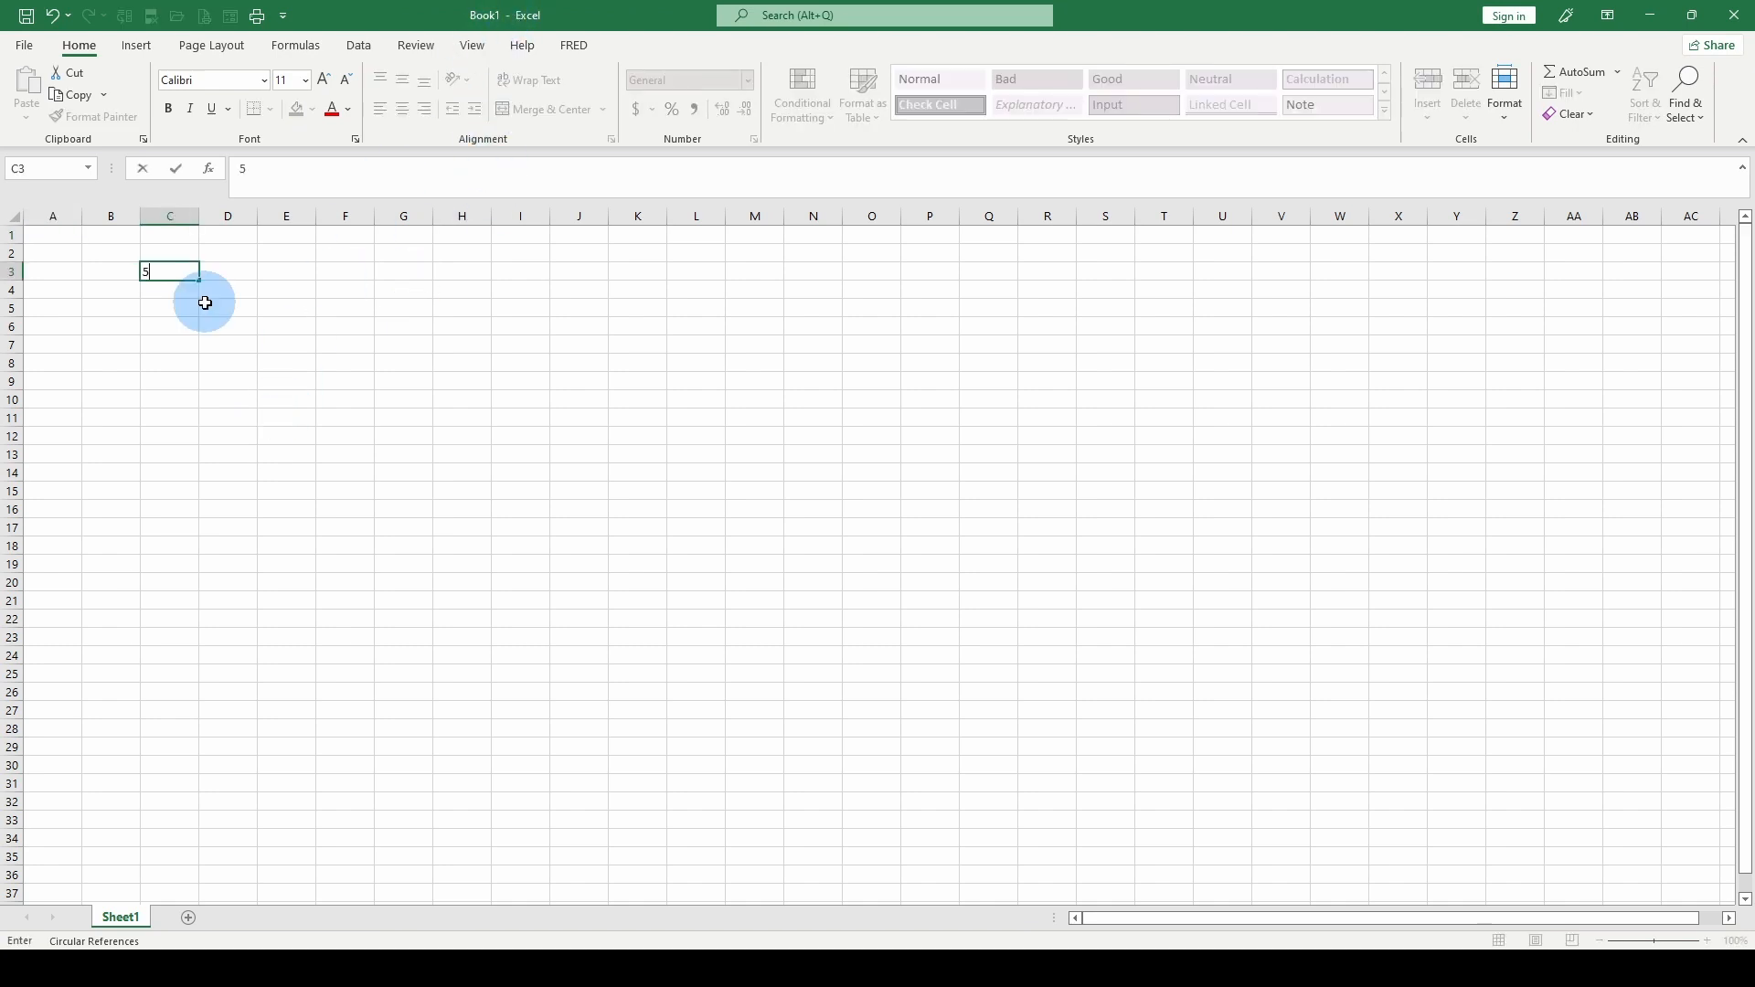
{"action": "key", "text": "Return"}
{"action": "type", "text": "7"}
{"action": "key", "text": "Return"}
{"action": "type", "text": "8"}
{"action": "key", "text": "Return"}
{"action": "key", "text": "Right"}
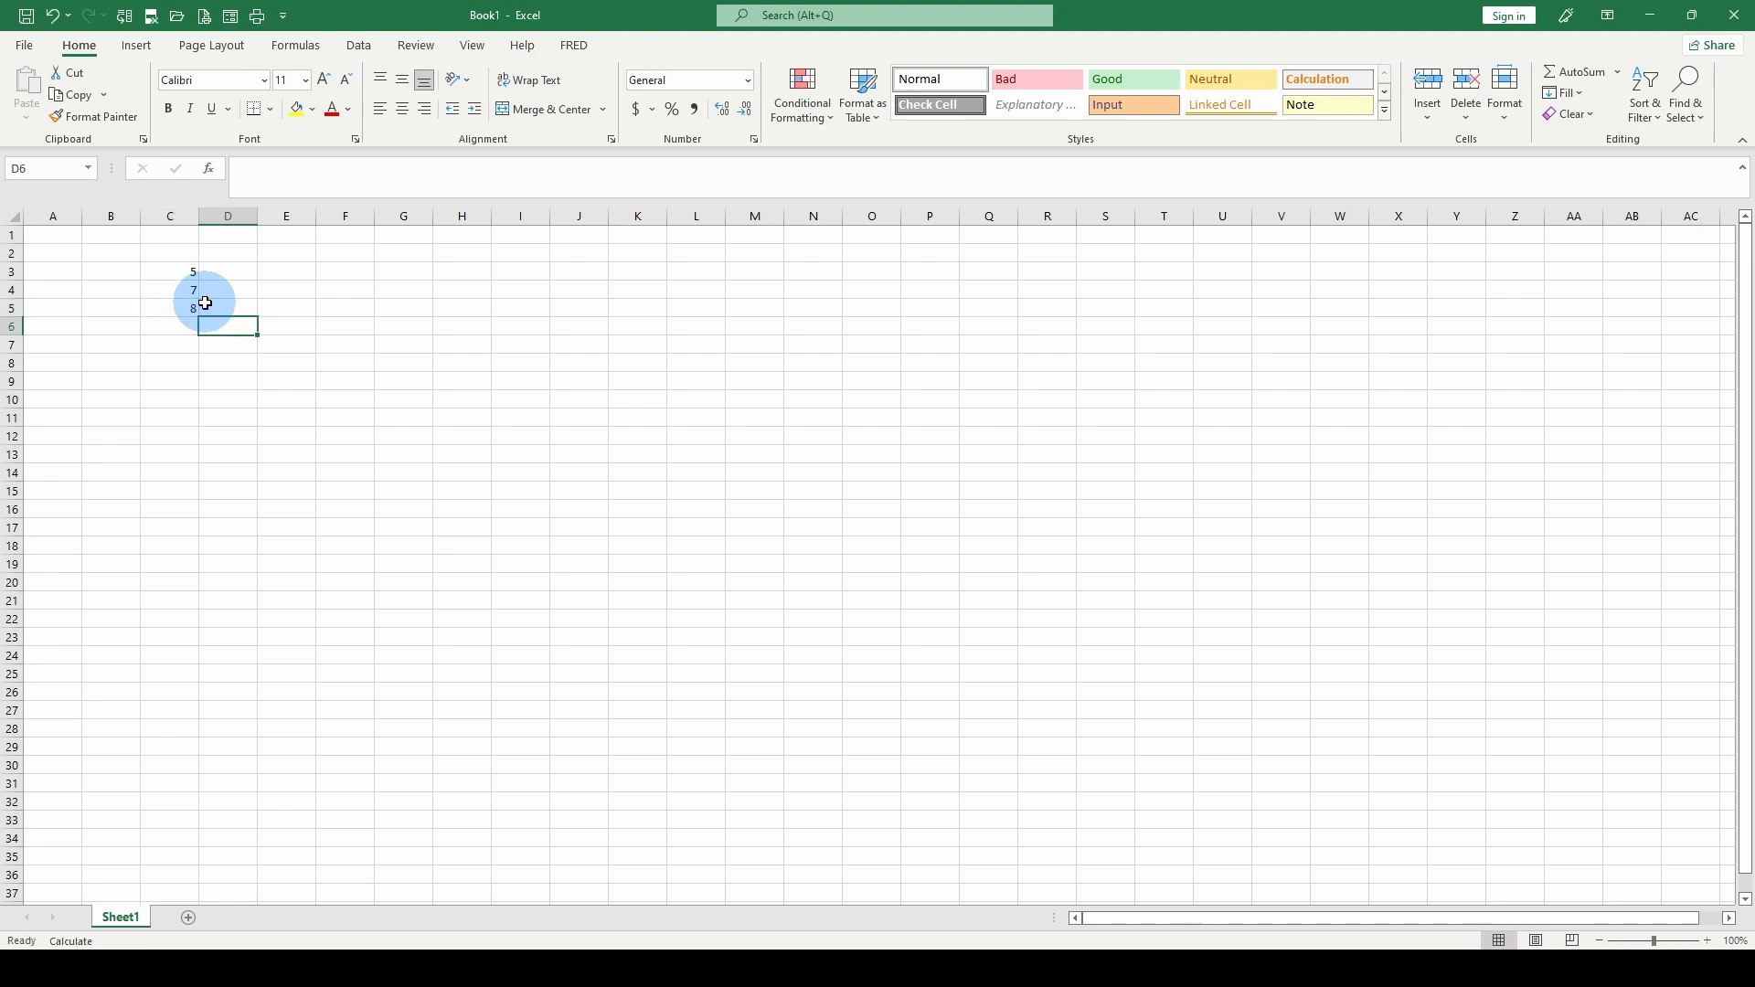
{"action": "key", "text": "Left"}
{"action": "type", "text": "9"}
{"action": "left_click", "coordinate": [205, 302]}
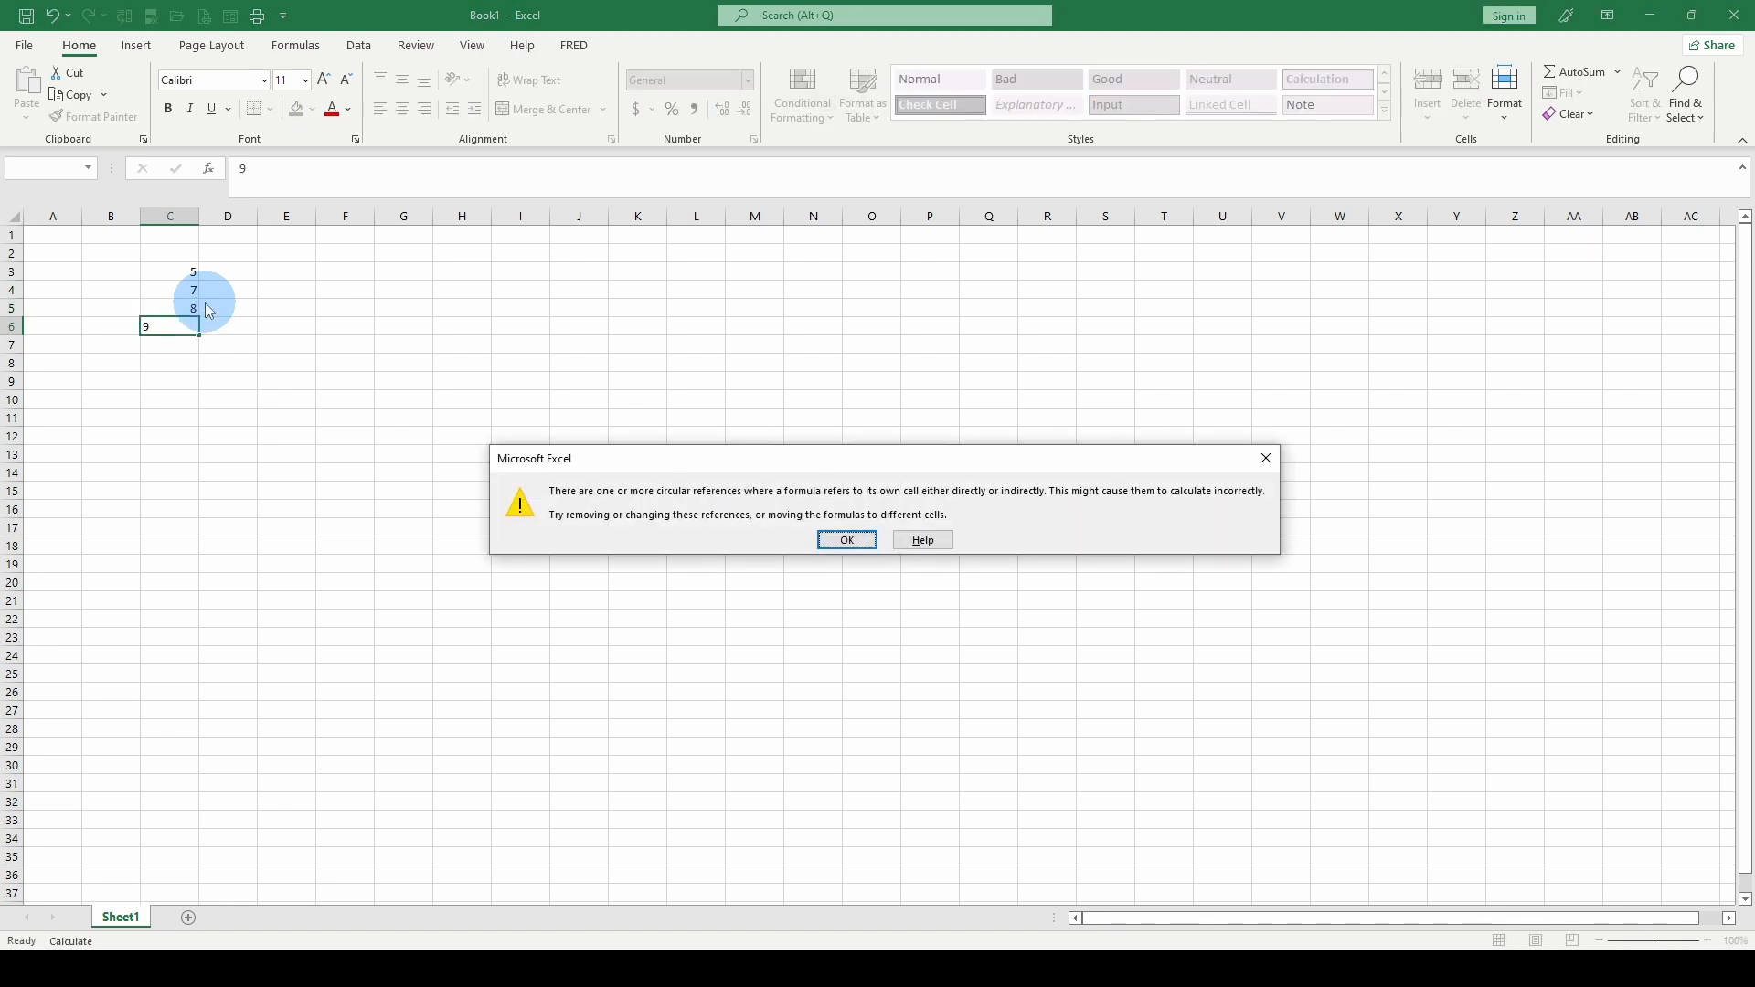
{"action": "left_click", "coordinate": [1266, 458]}
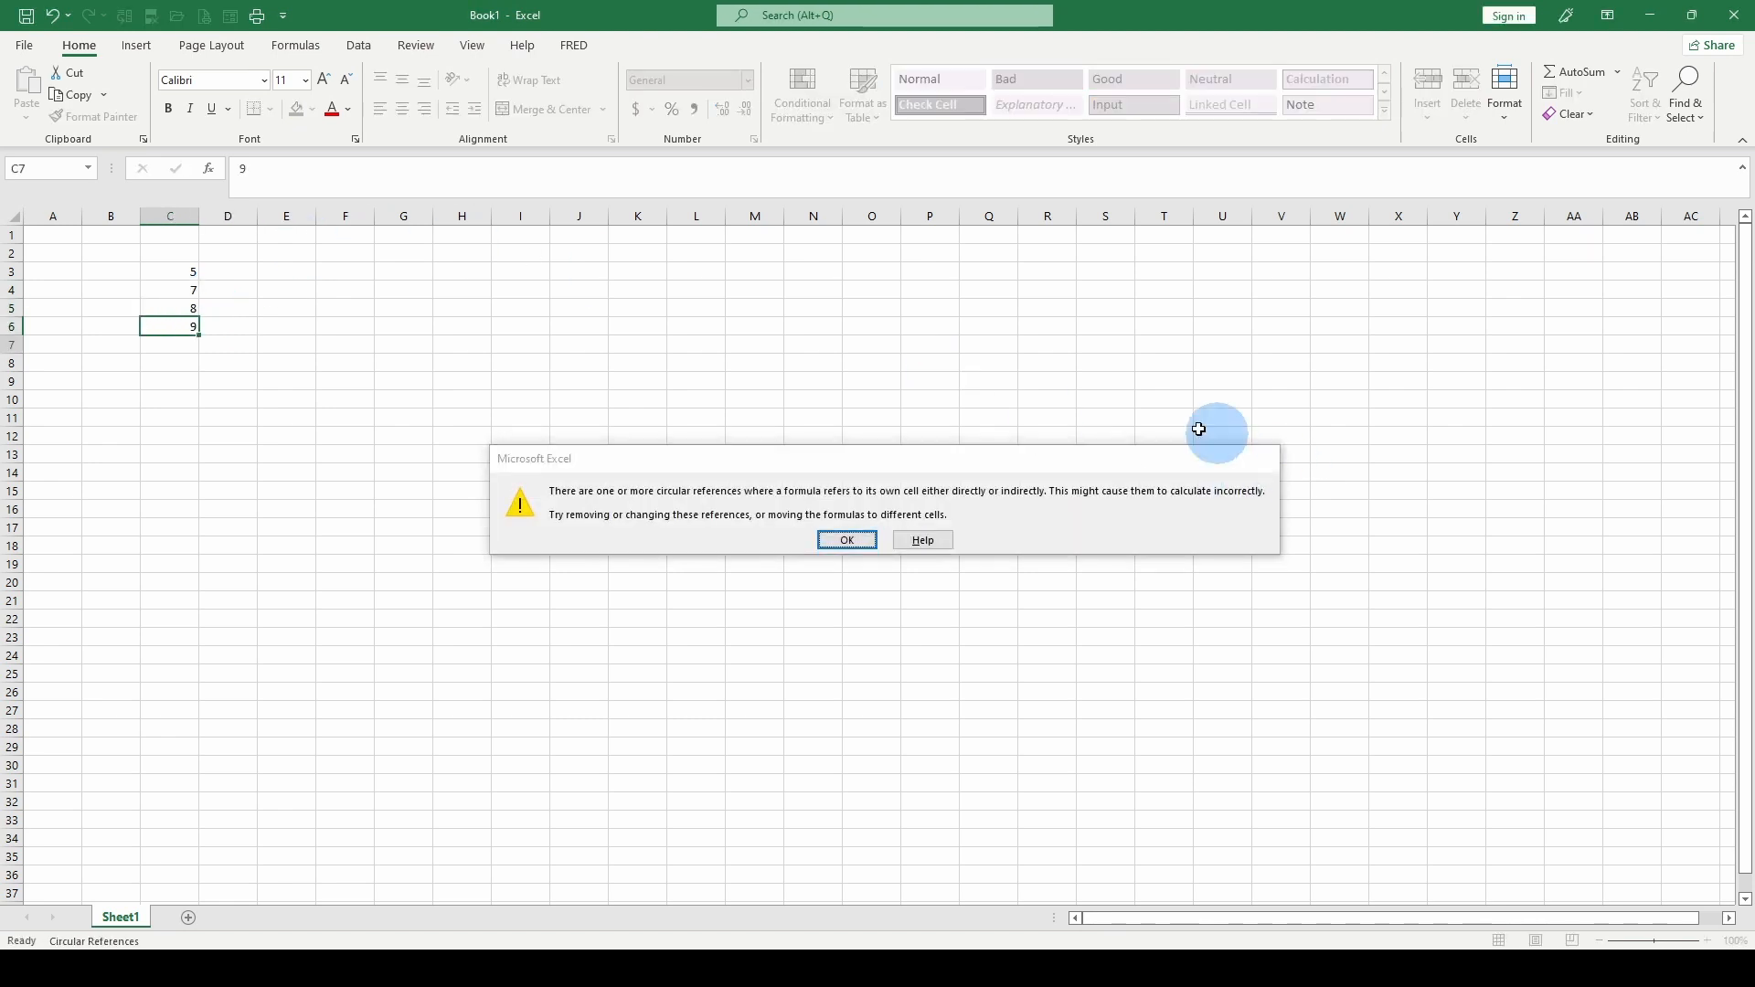
{"action": "left_click", "coordinate": [163, 272]}
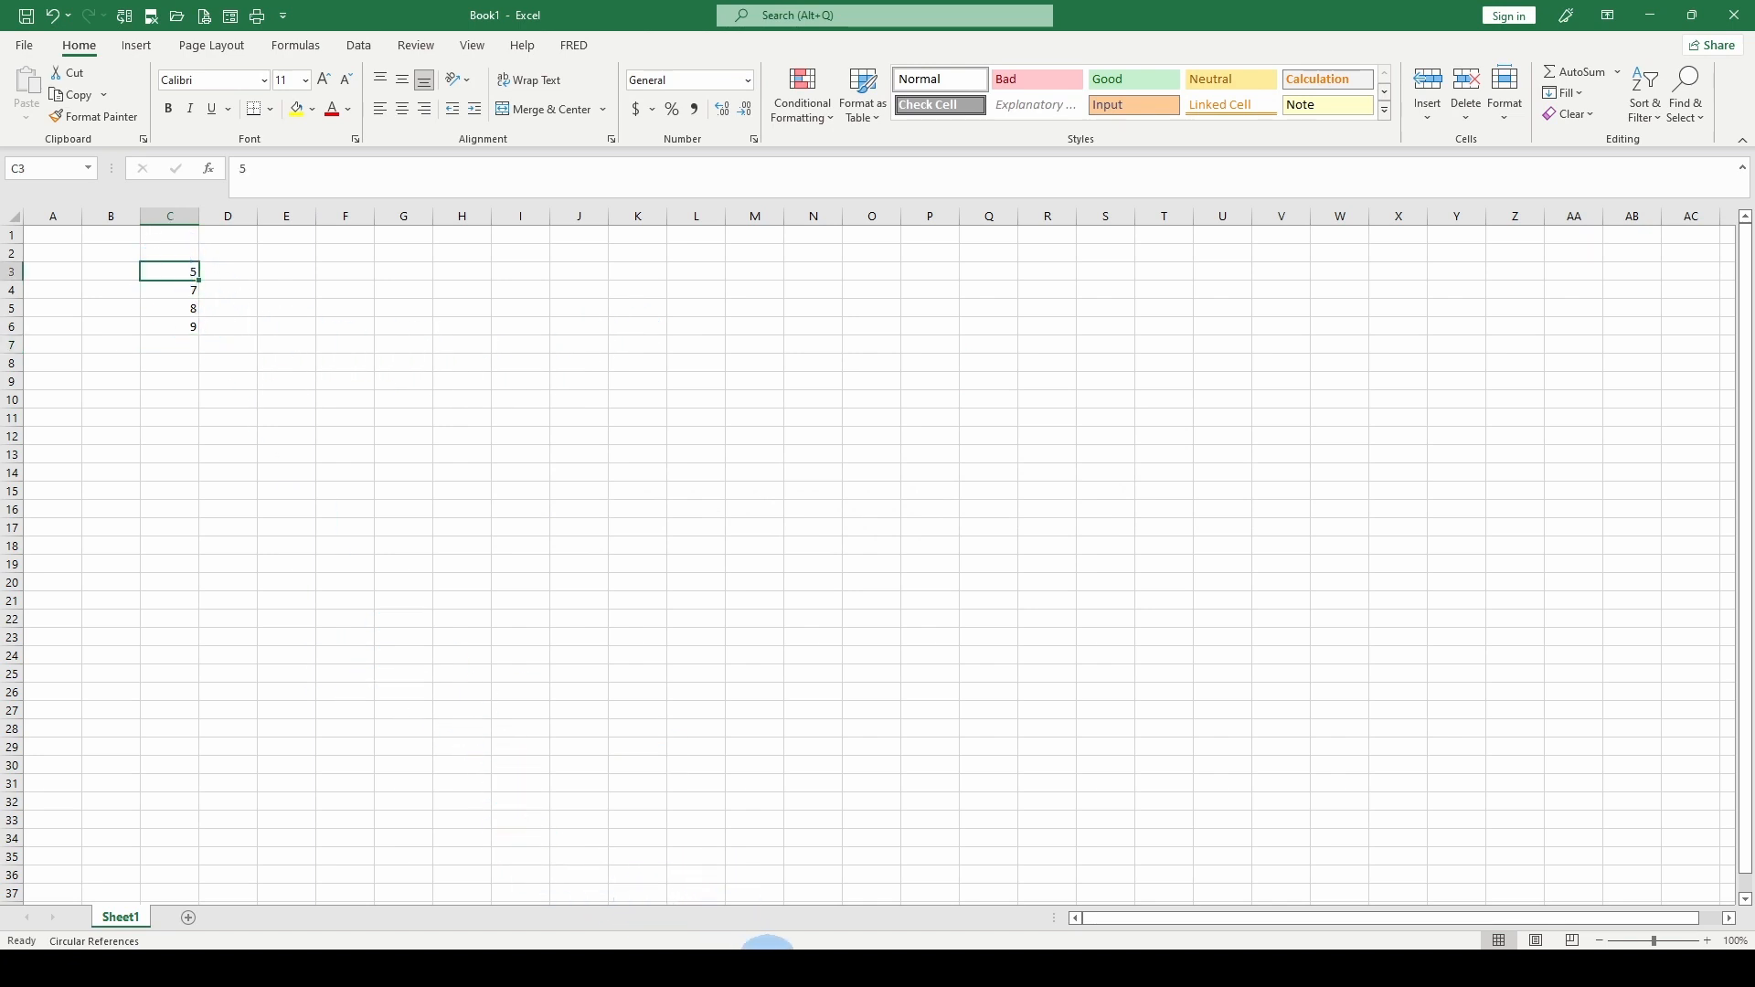
Back in the Price Difference workbook, enter the external reference =[Book1]Sheet1!$C$3 in cell F4
{"action": "mouse_move", "coordinate": [768, 961]}
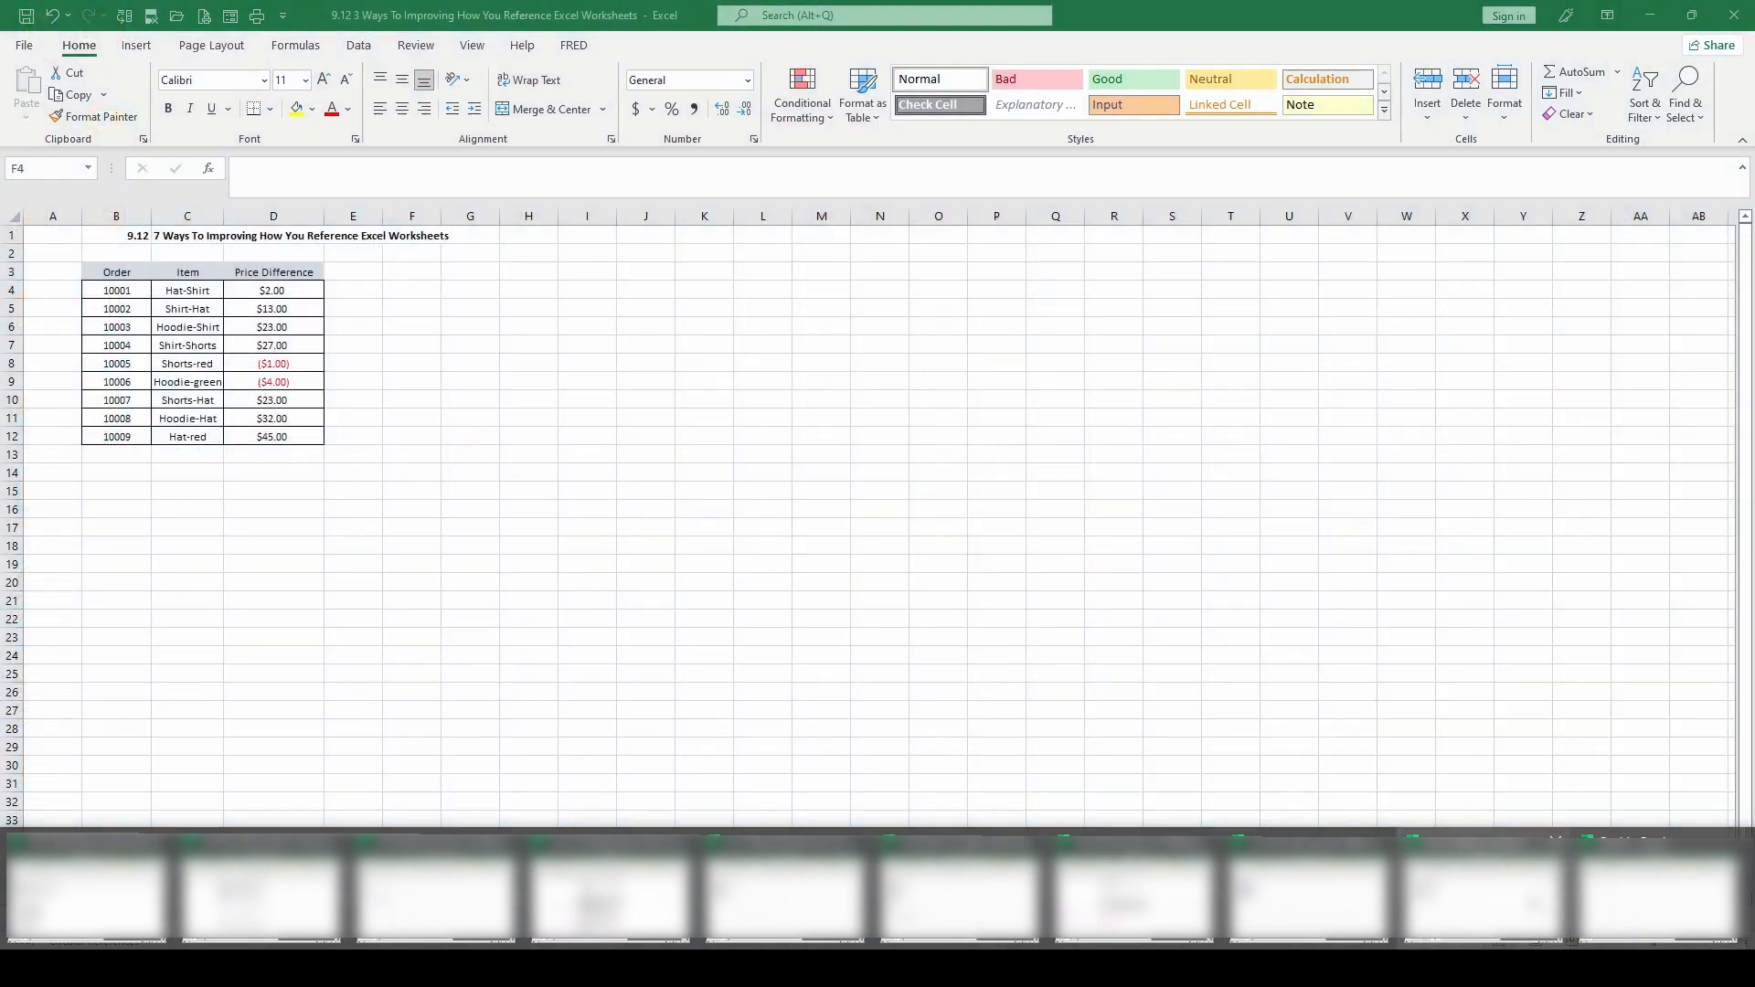
{"action": "left_click", "coordinate": [1462, 919]}
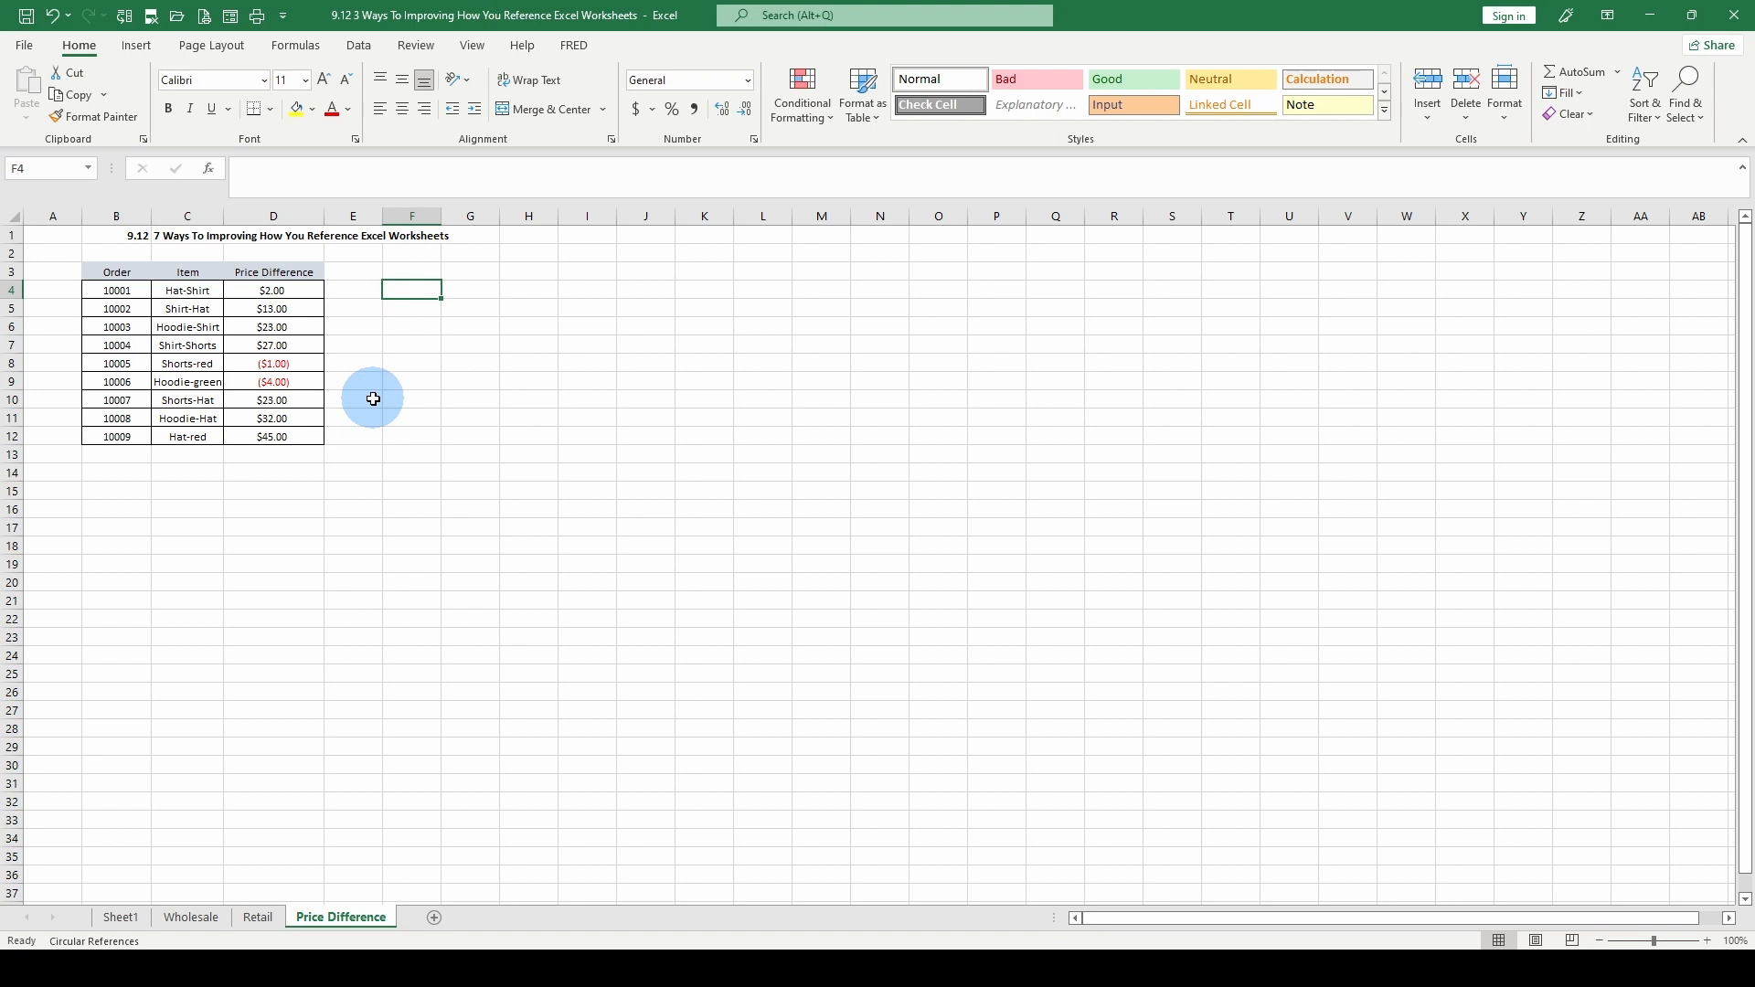
{"action": "type", "text": "="}
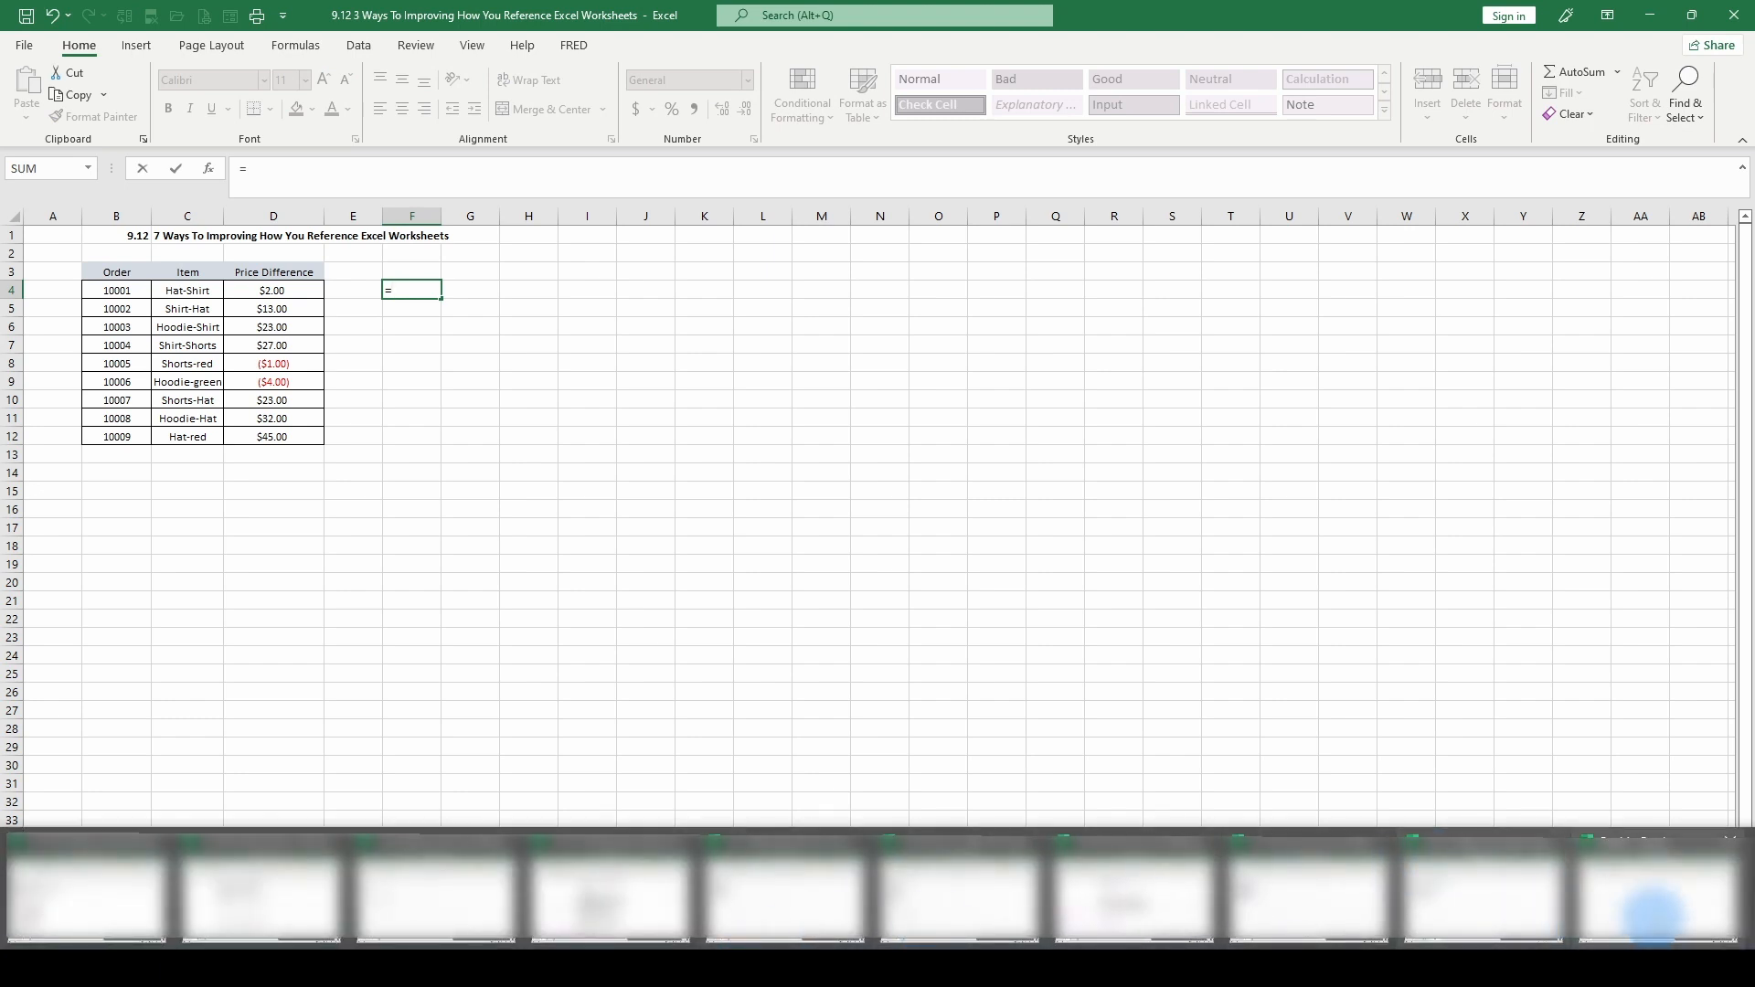
{"action": "left_click", "coordinate": [1654, 900]}
{"action": "left_click", "coordinate": [154, 278]}
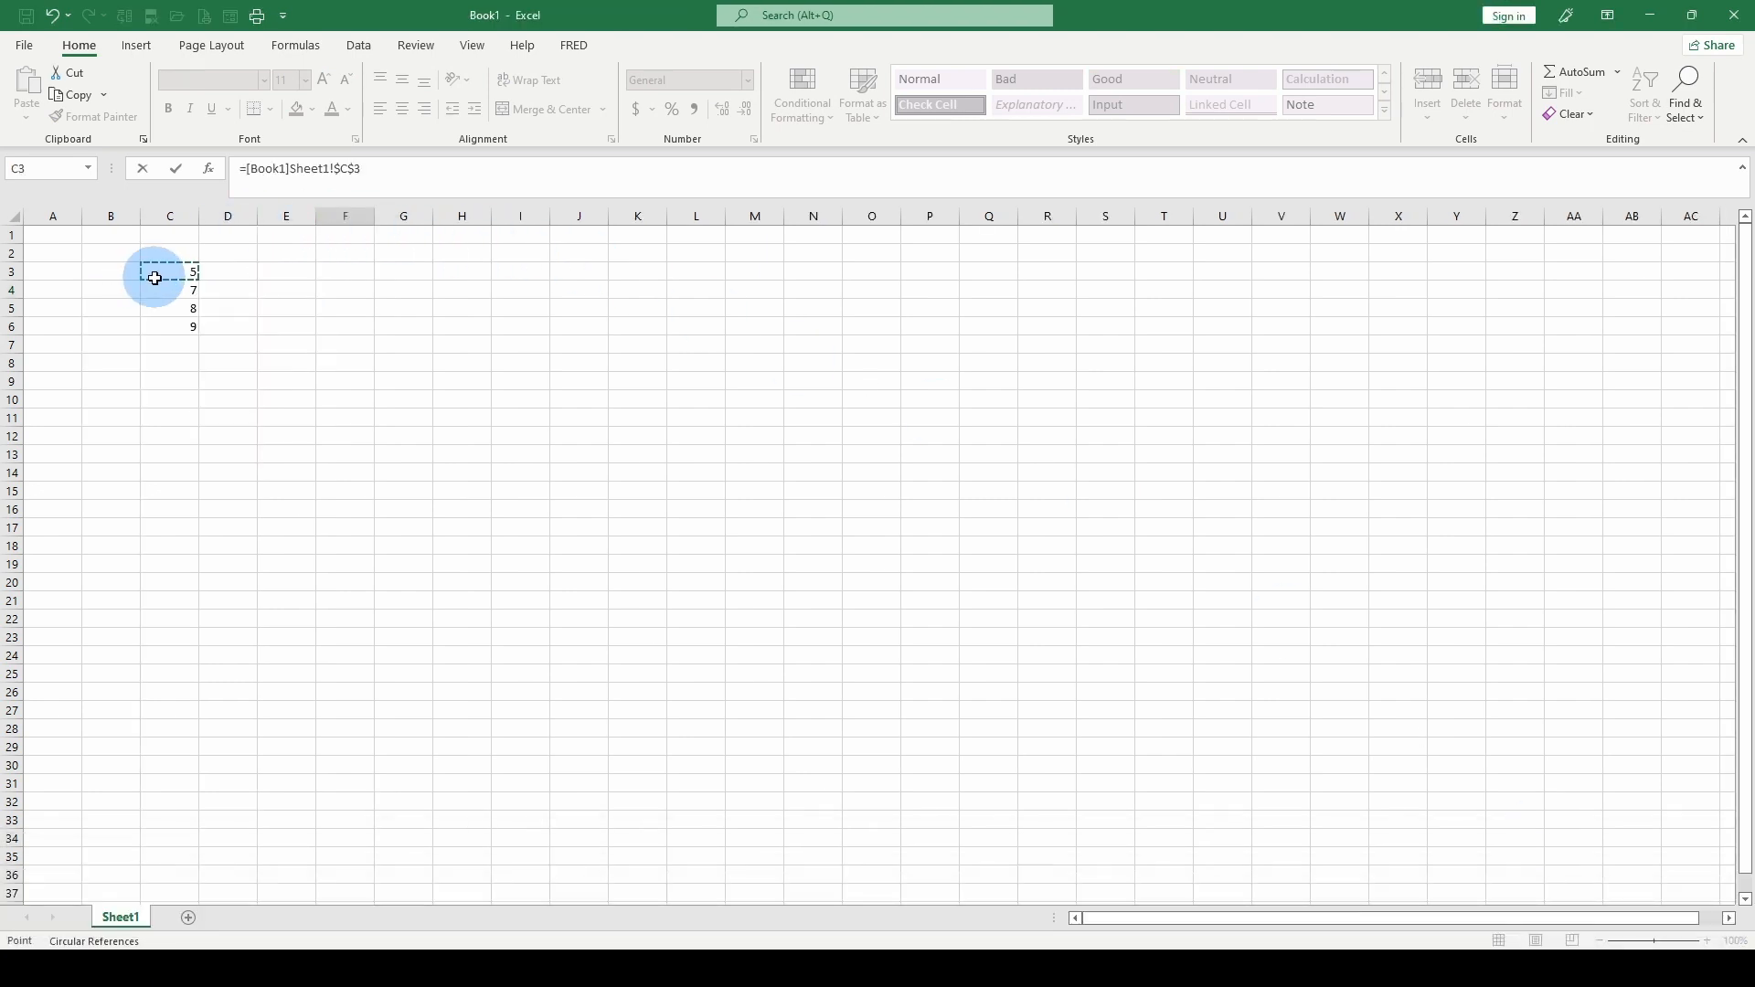
{"action": "key", "text": "Return"}
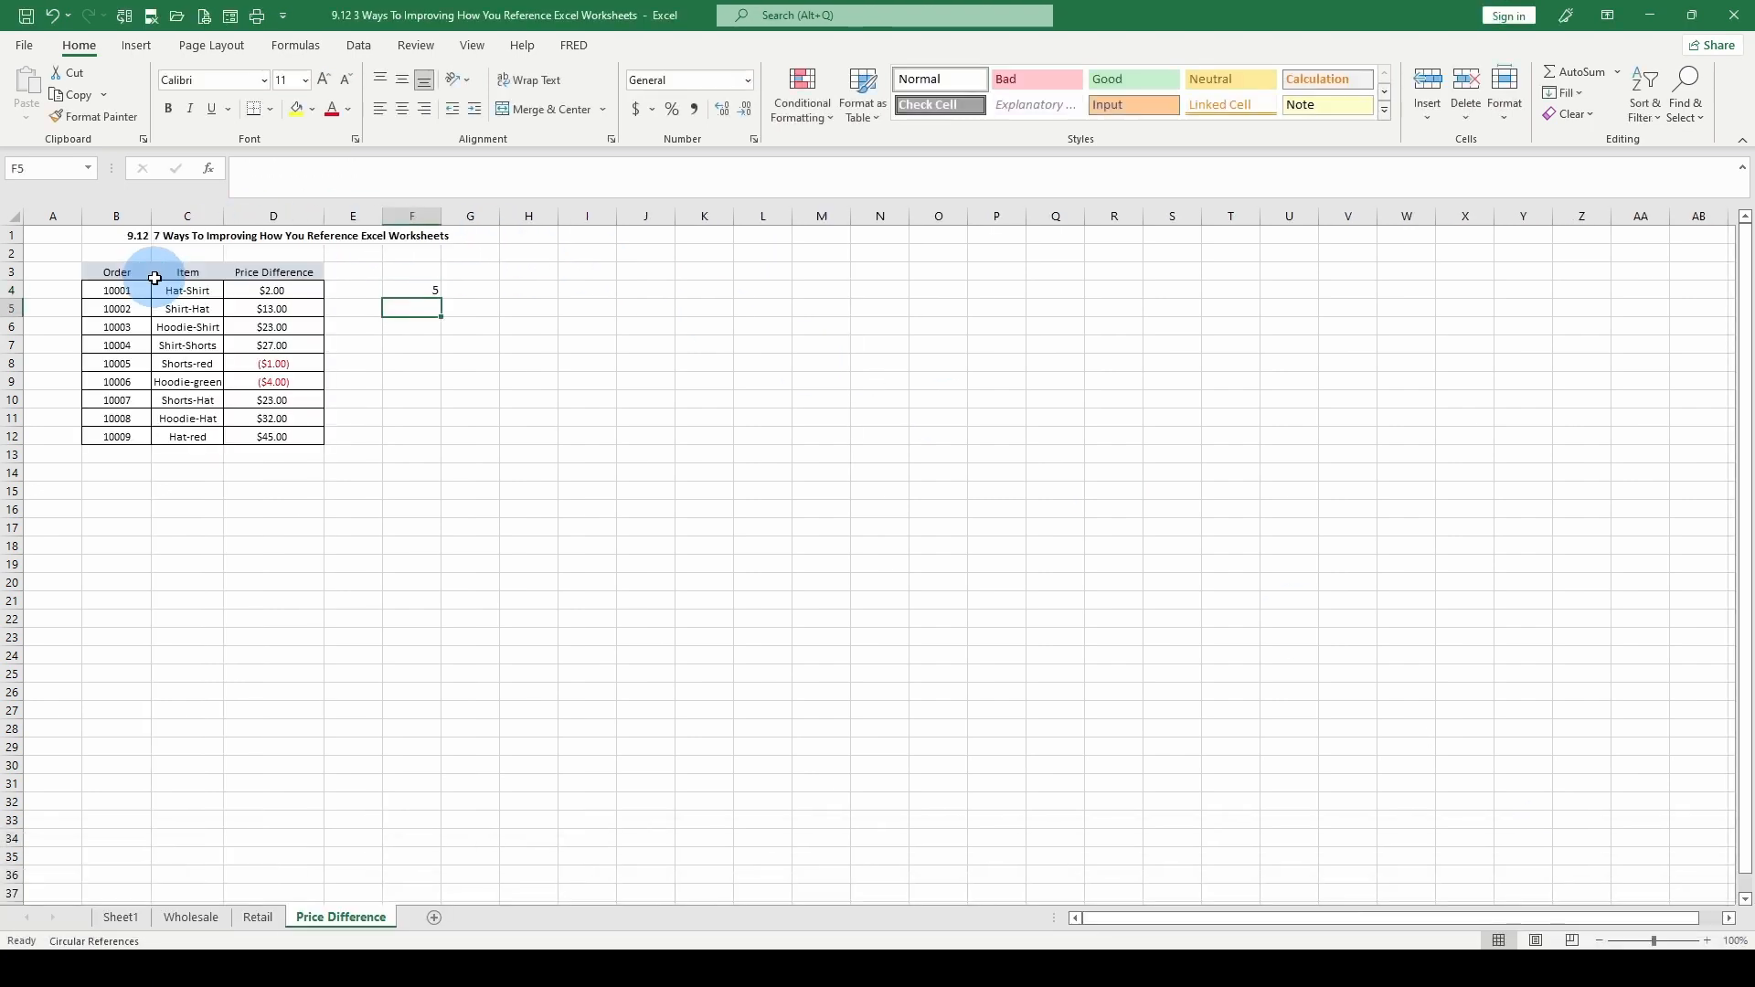
{"action": "left_click", "coordinate": [426, 287]}
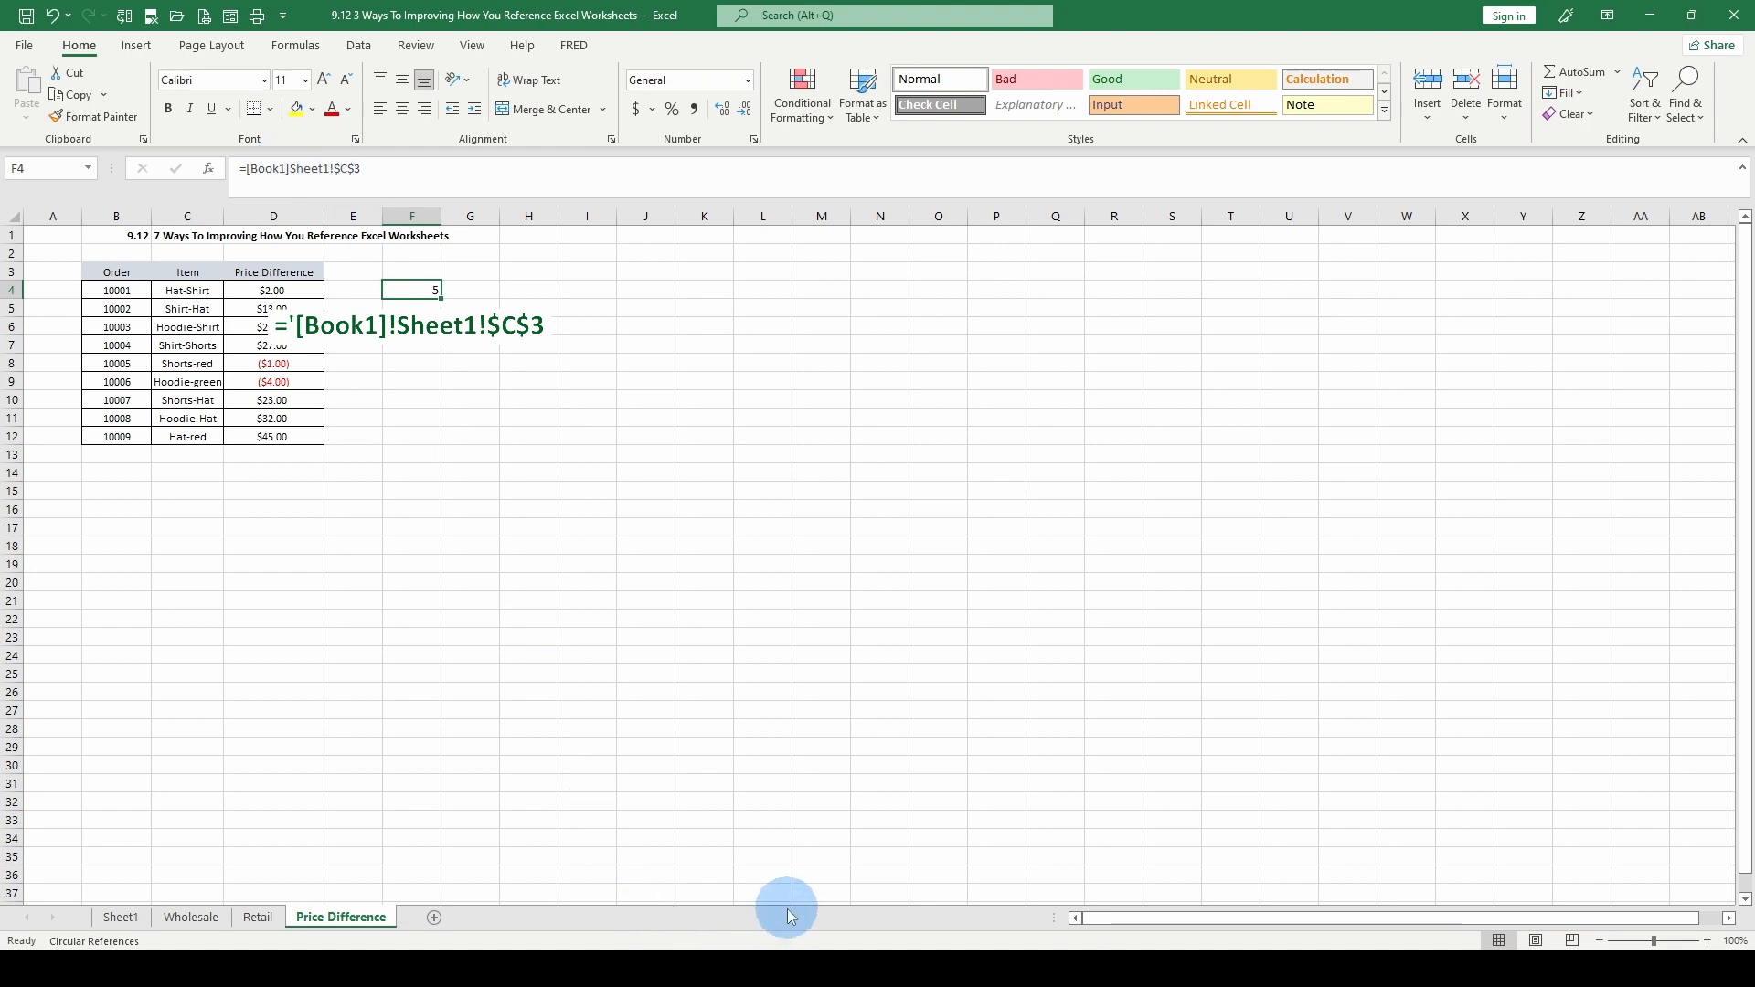
{"action": "mouse_move", "coordinate": [735, 963]}
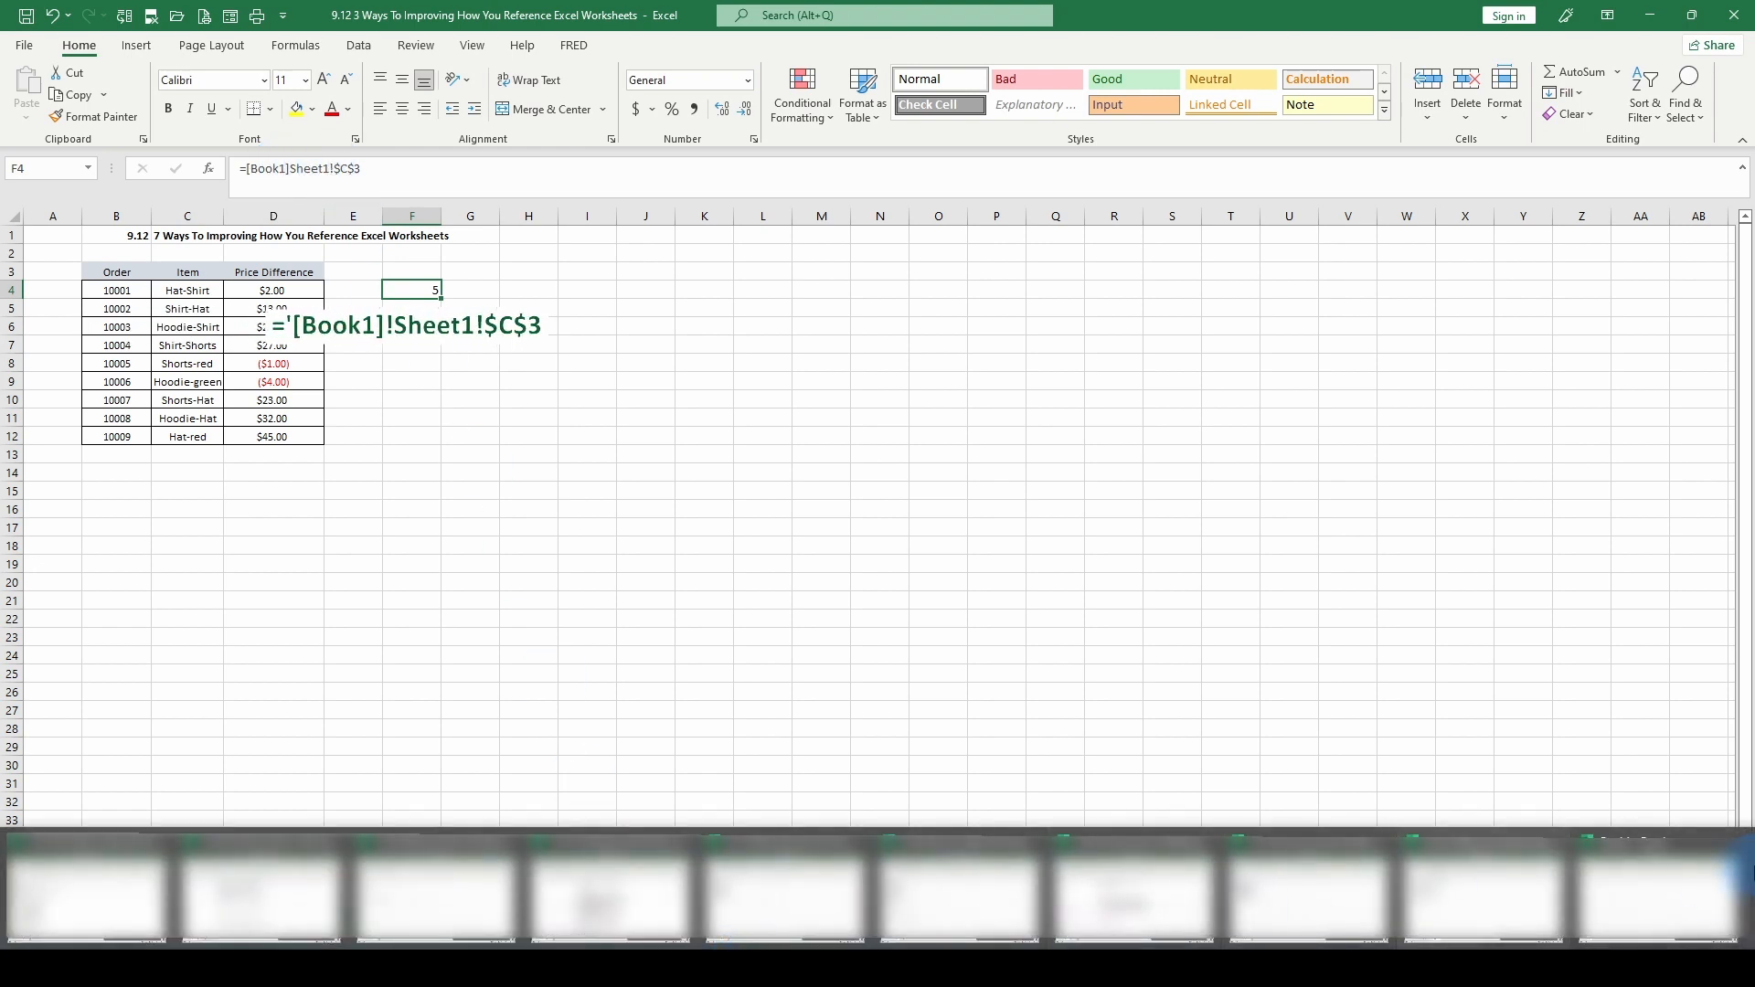
Switch to the Book1 workbook and rename its Sheet1 worksheet as New Worksheet Reference
{"action": "left_click", "coordinate": [1675, 885]}
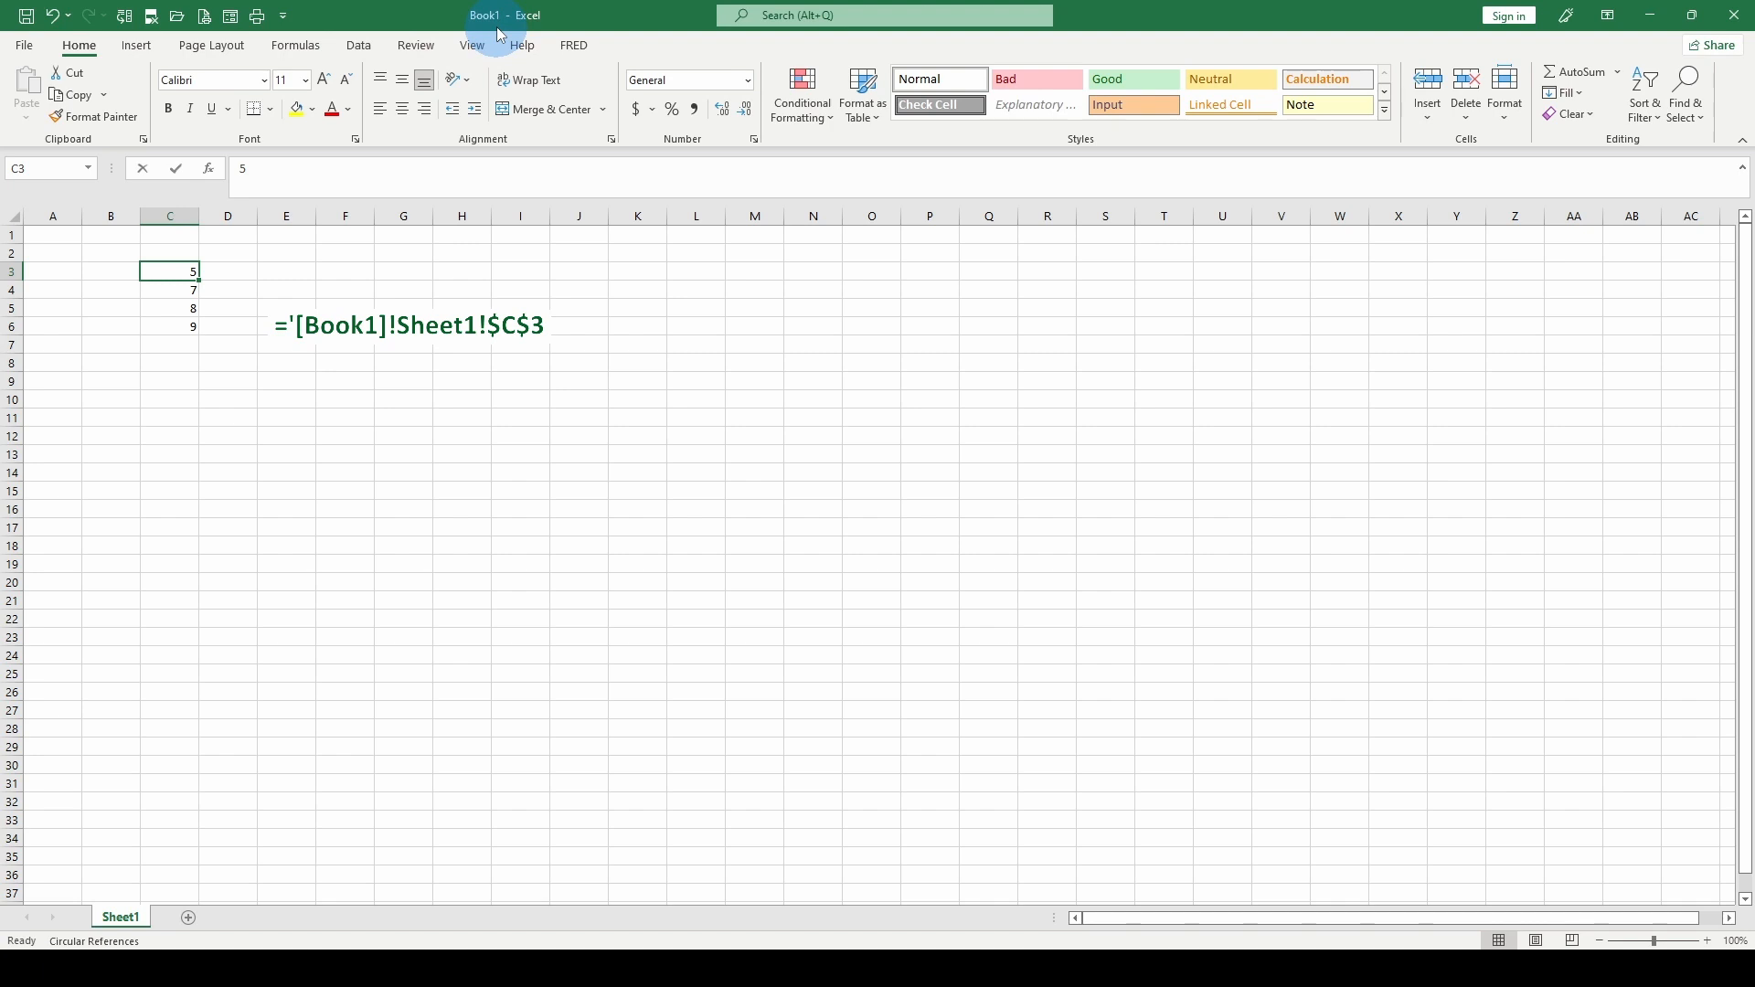
{"action": "right_click", "coordinate": [117, 923]}
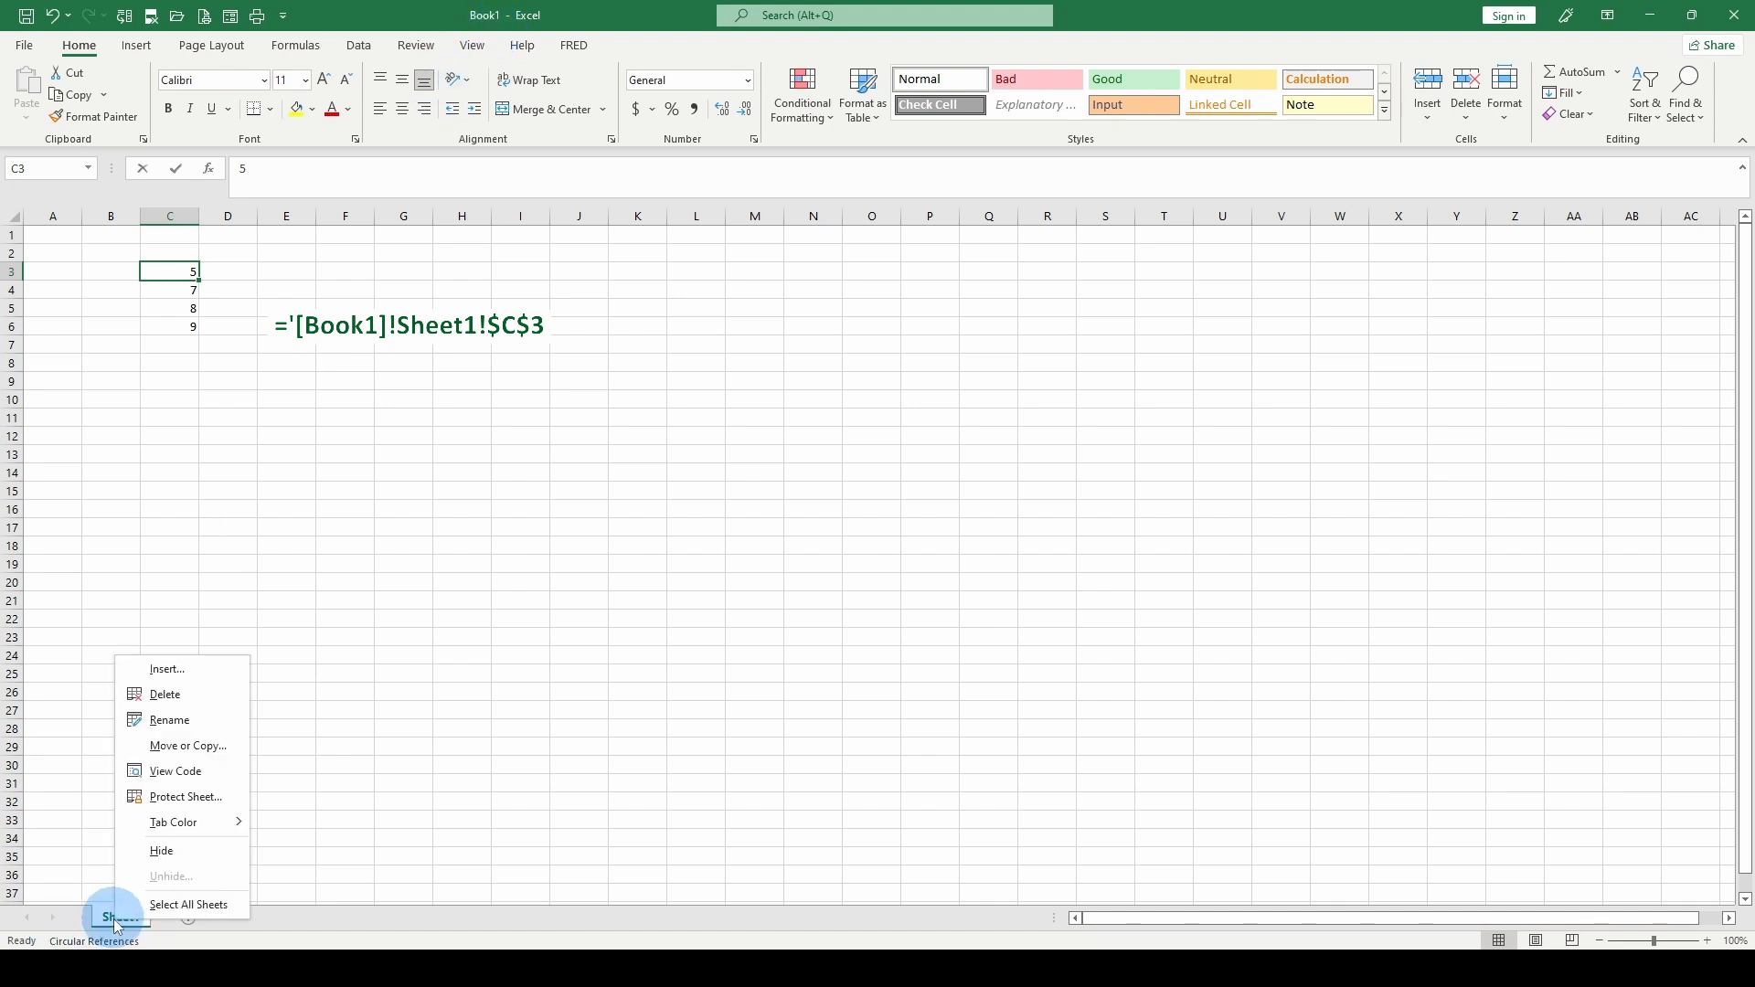
{"action": "left_click", "coordinate": [170, 720]}
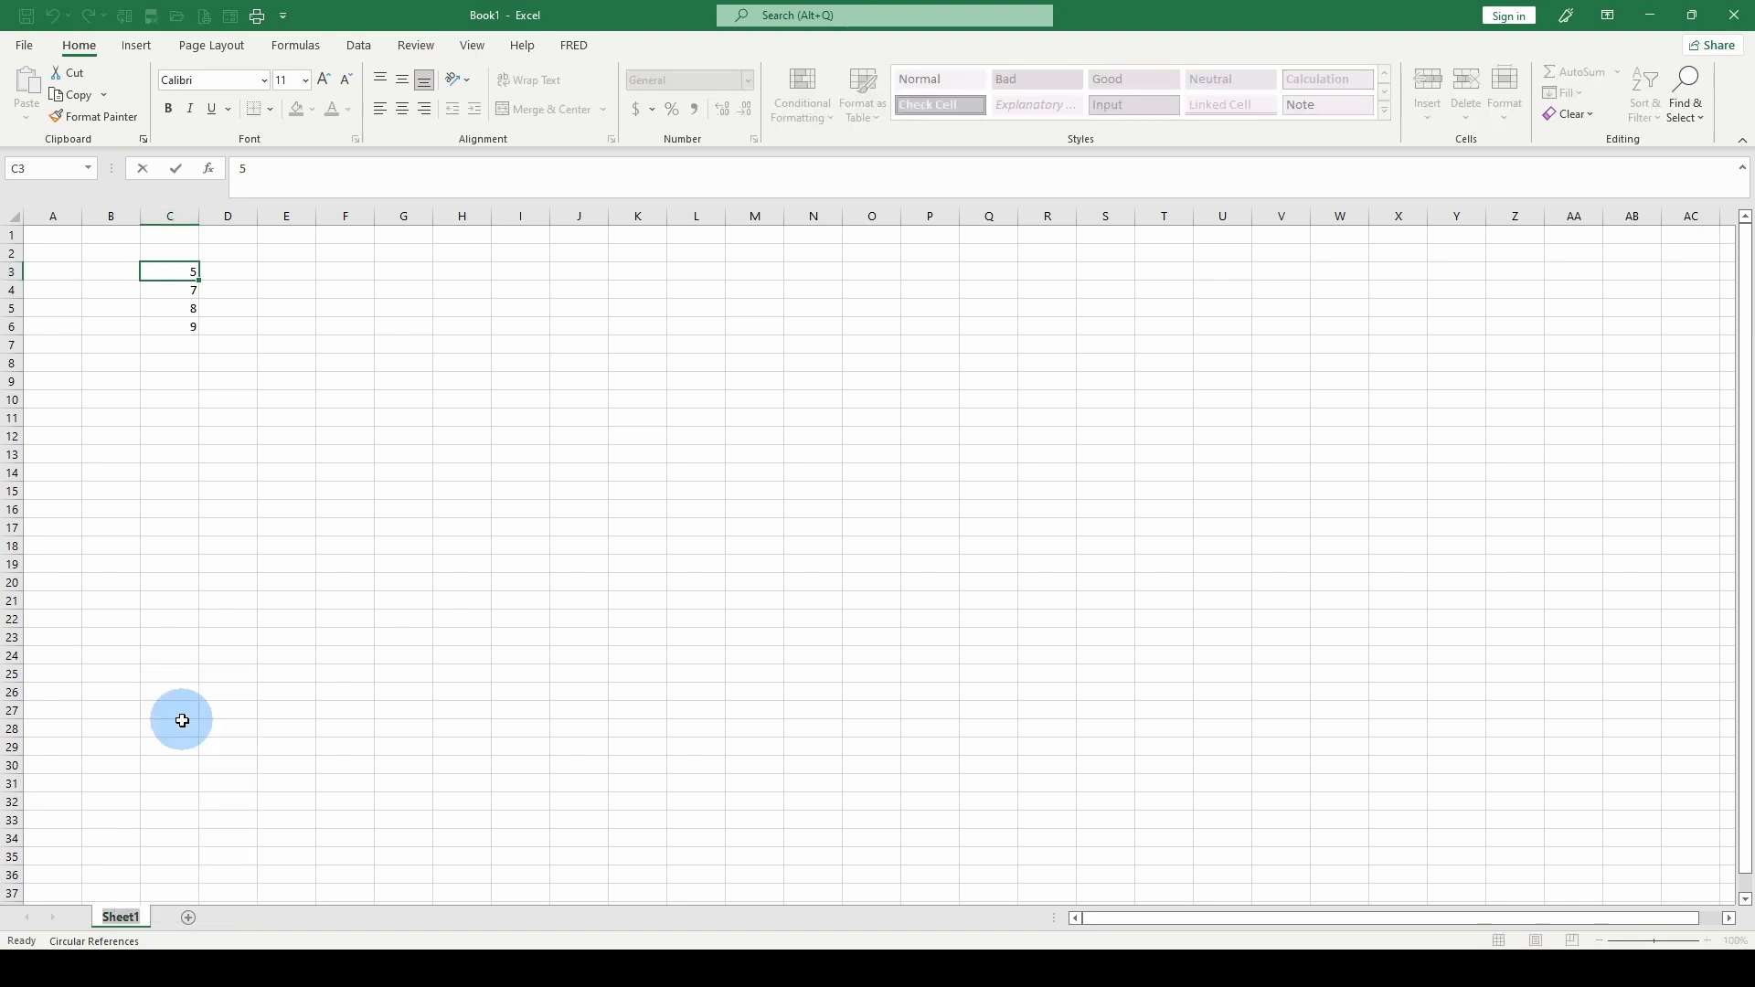
{"action": "left_click", "coordinate": [111, 801]}
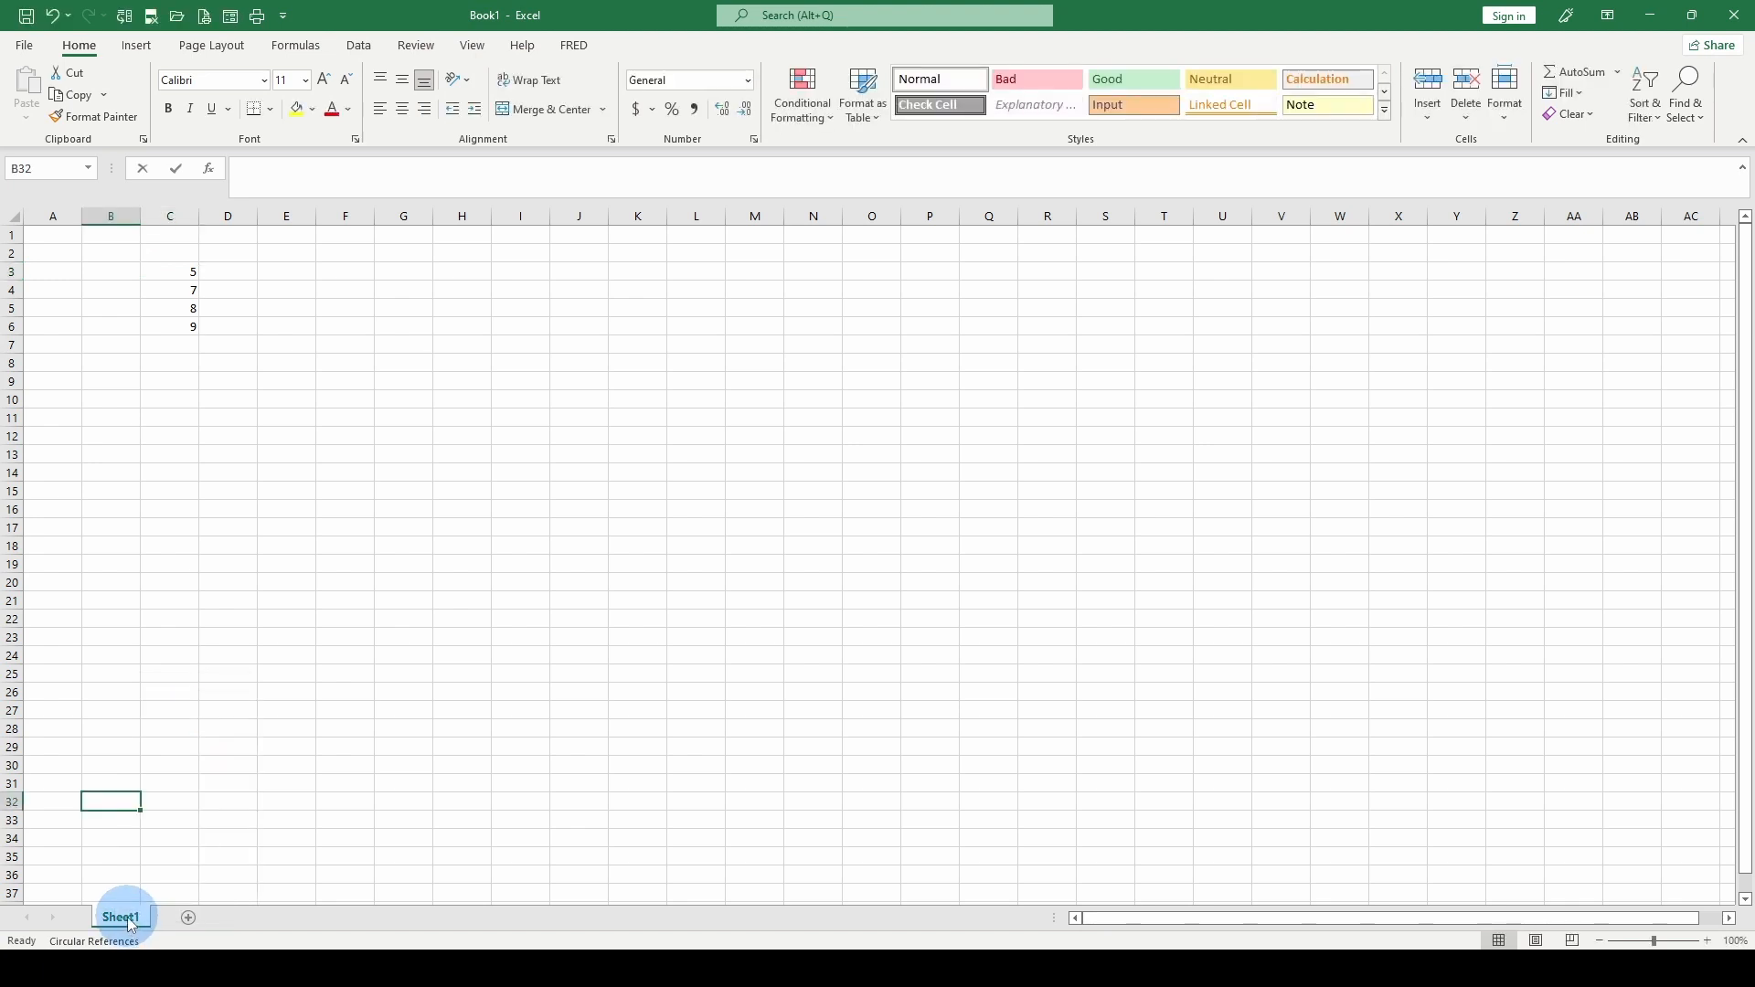
{"action": "right_click", "coordinate": [131, 925]}
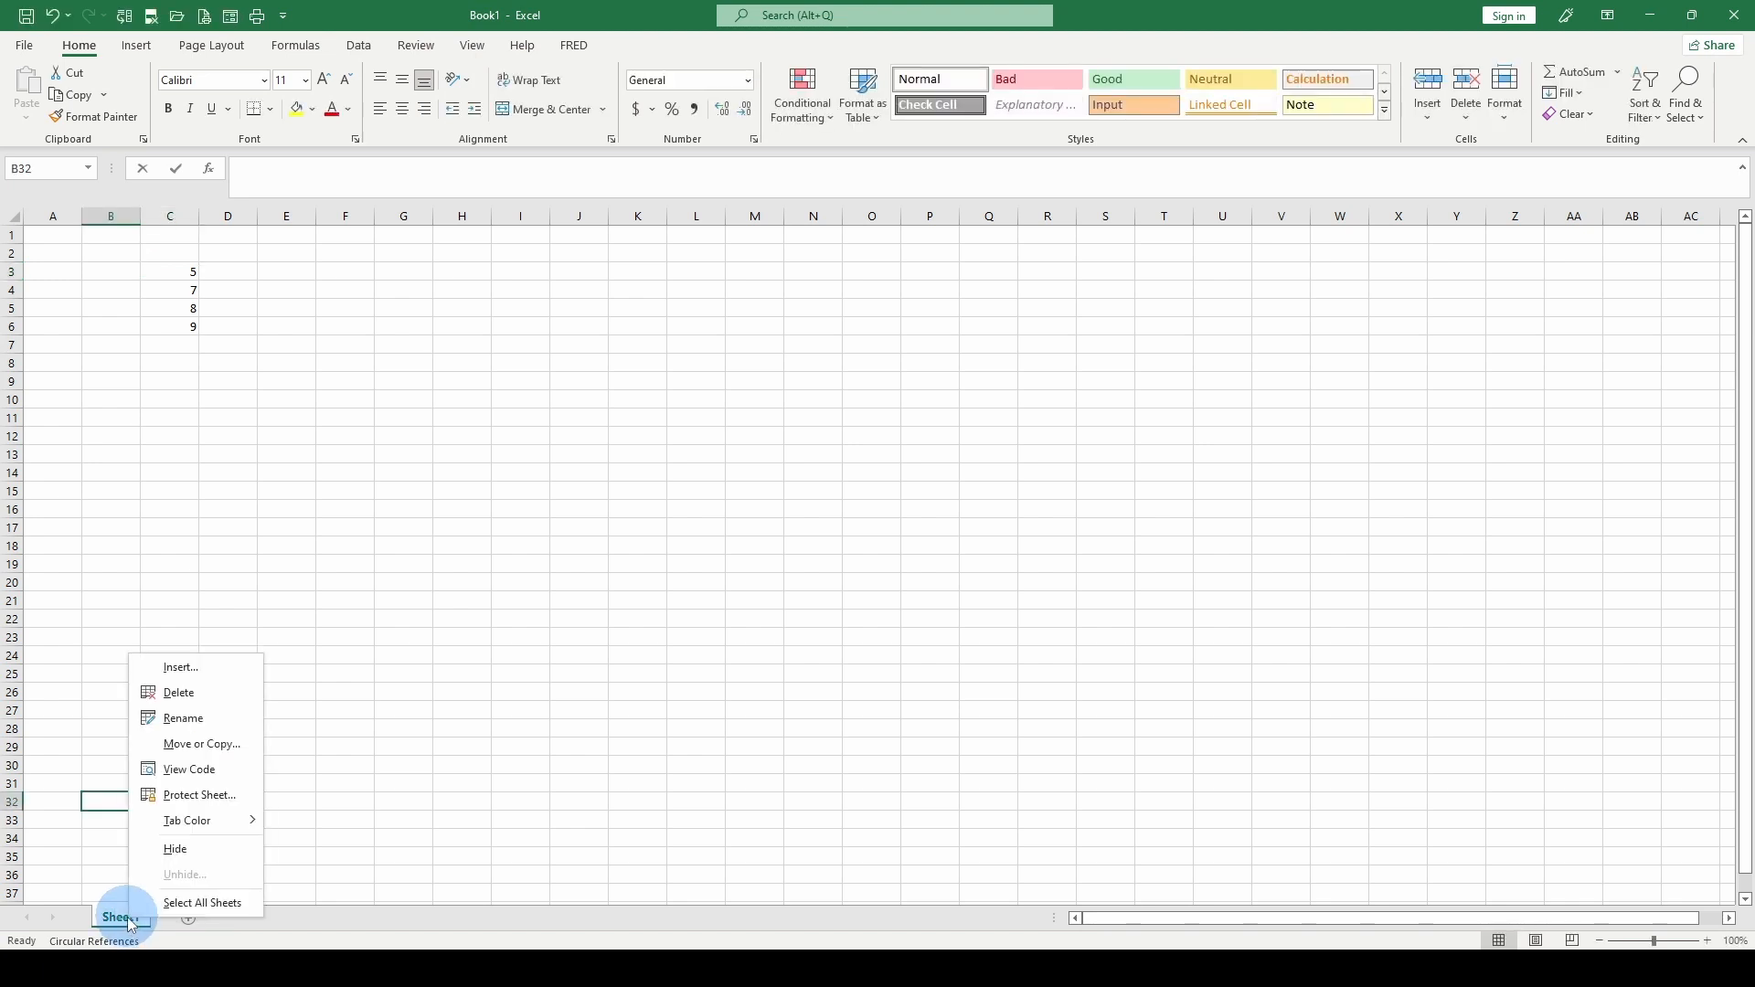
{"action": "left_click", "coordinate": [184, 720]}
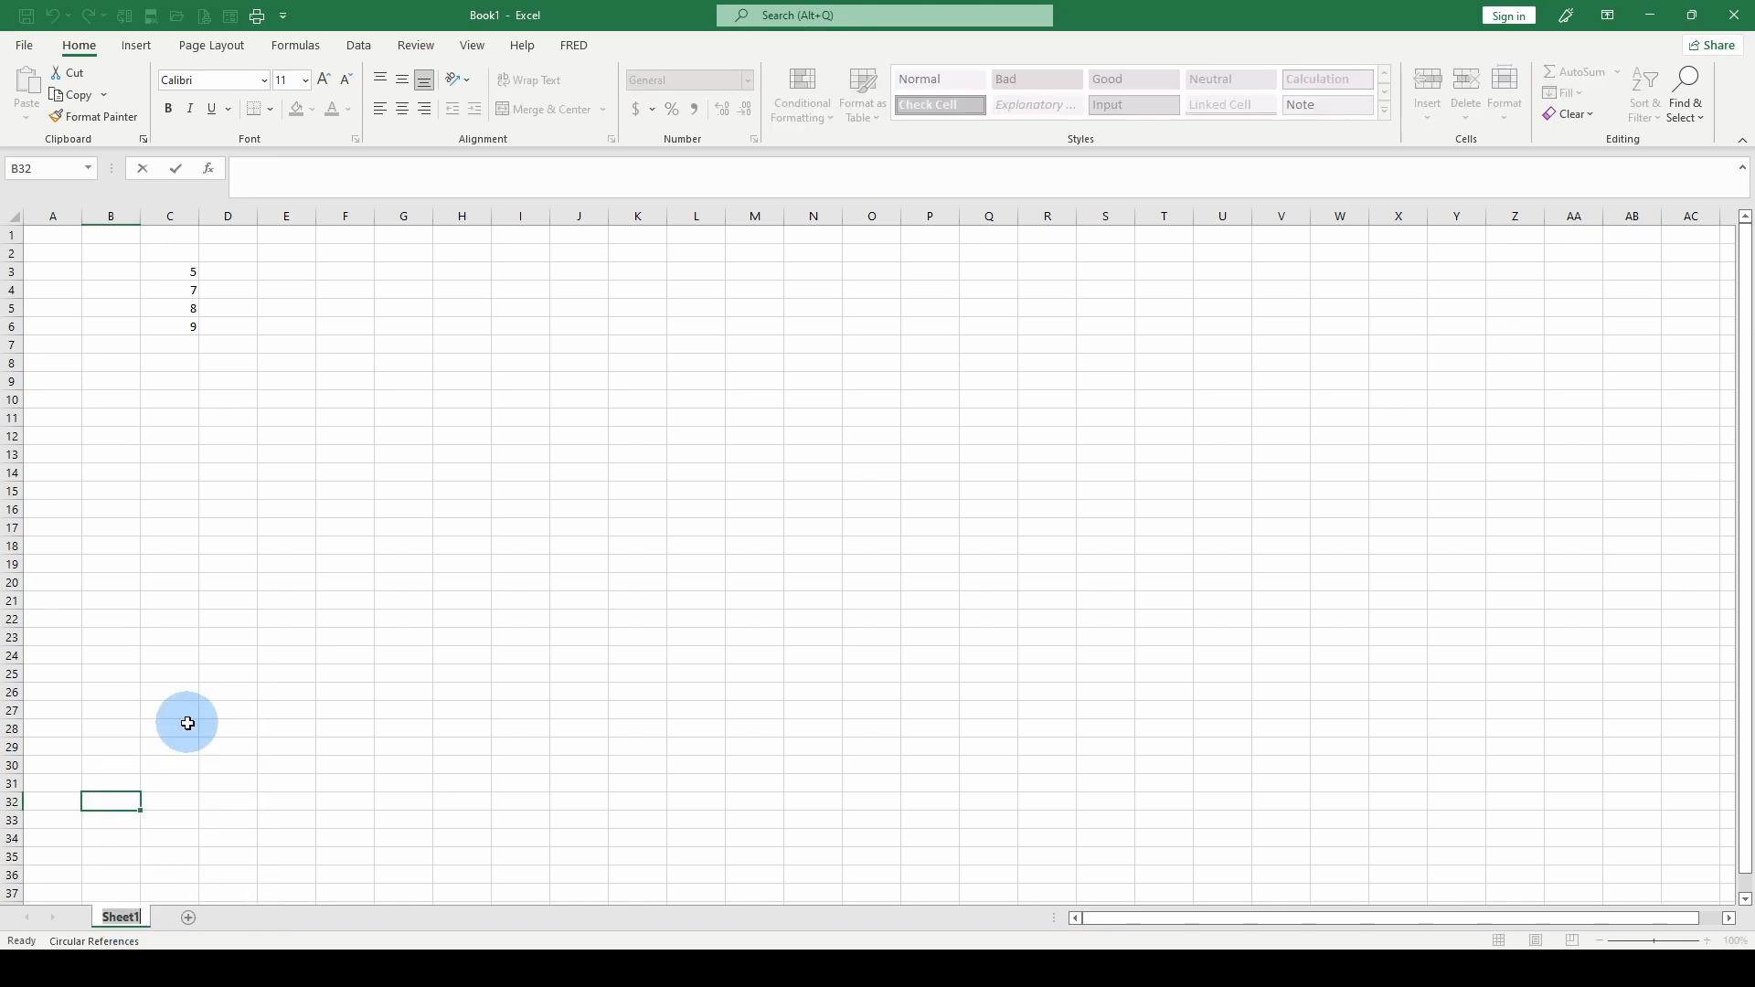
{"action": "type", "text": "New Workshe"}
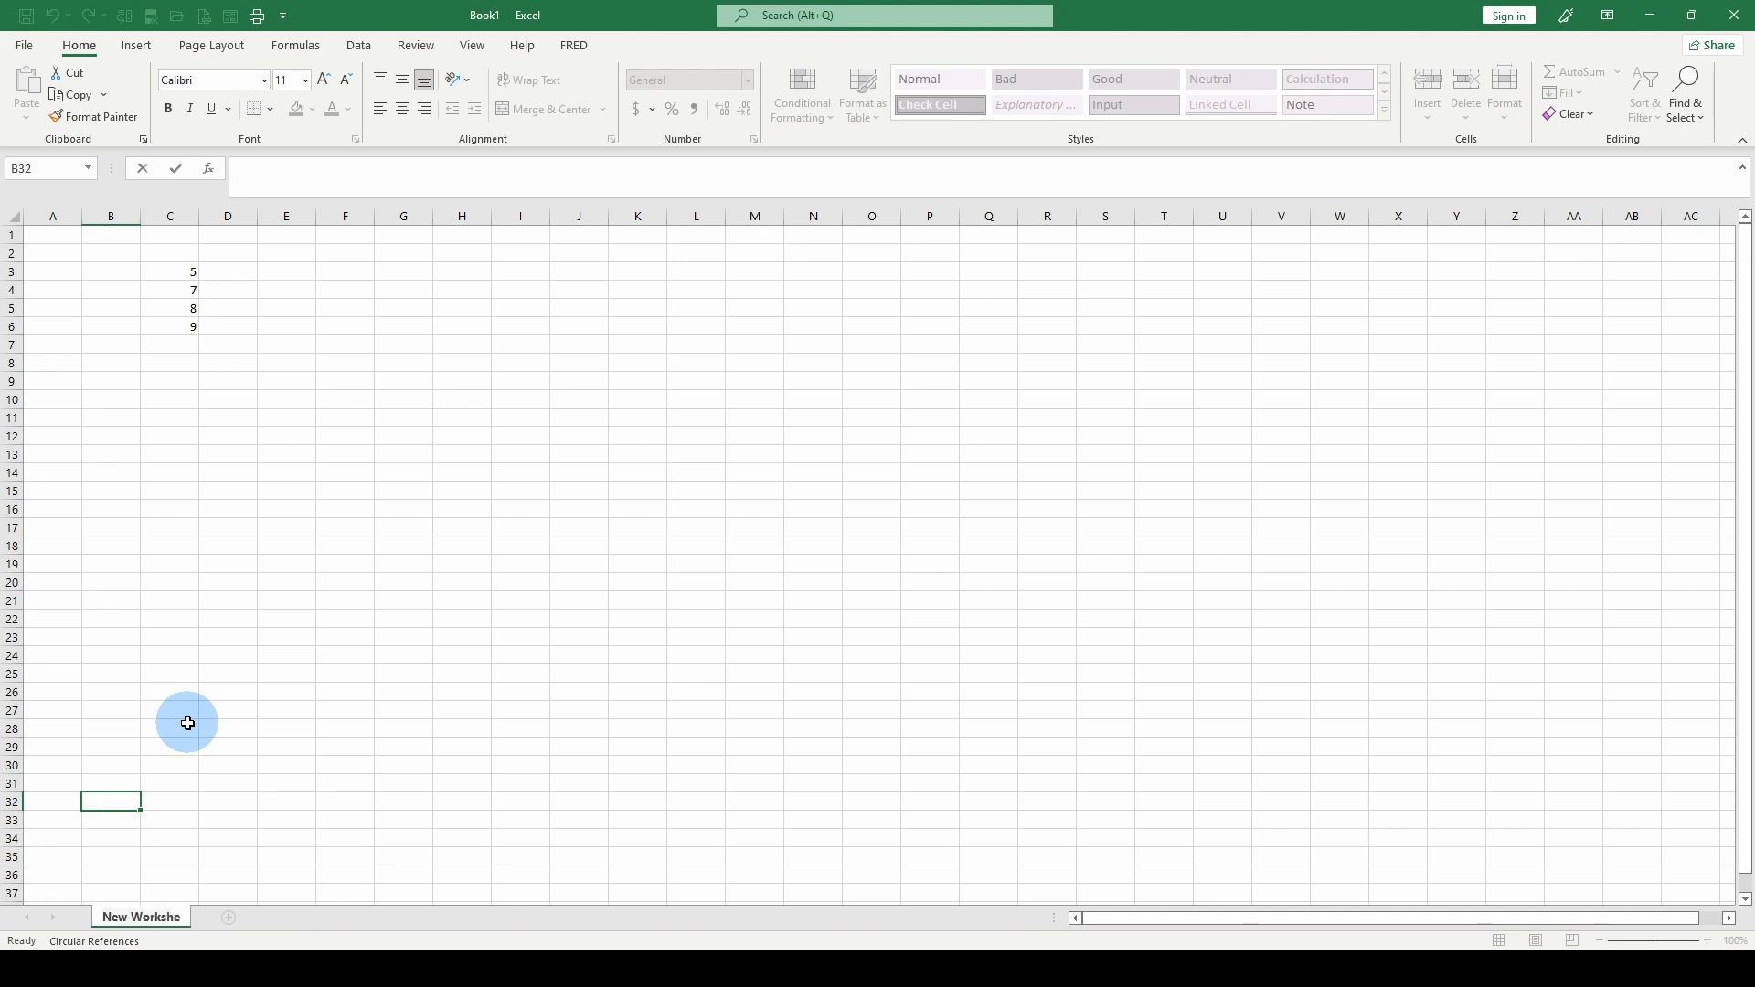
{"action": "type", "text": "et Reference"}
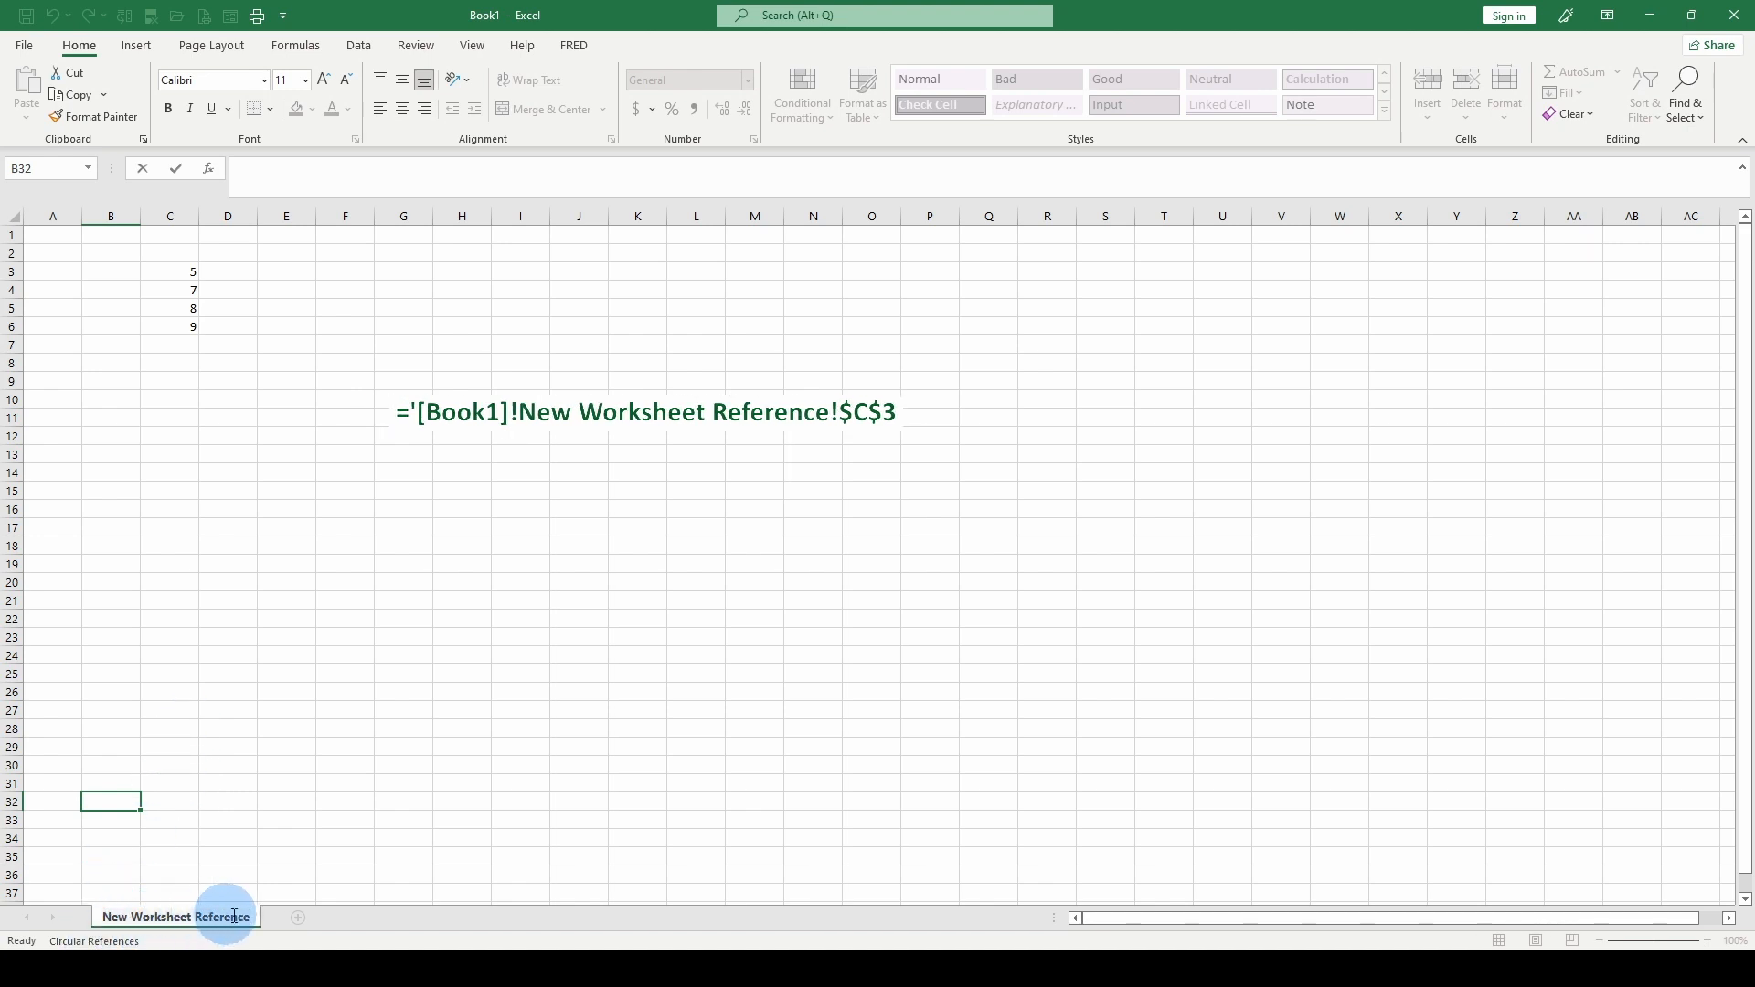
{"action": "key", "text": "Return"}
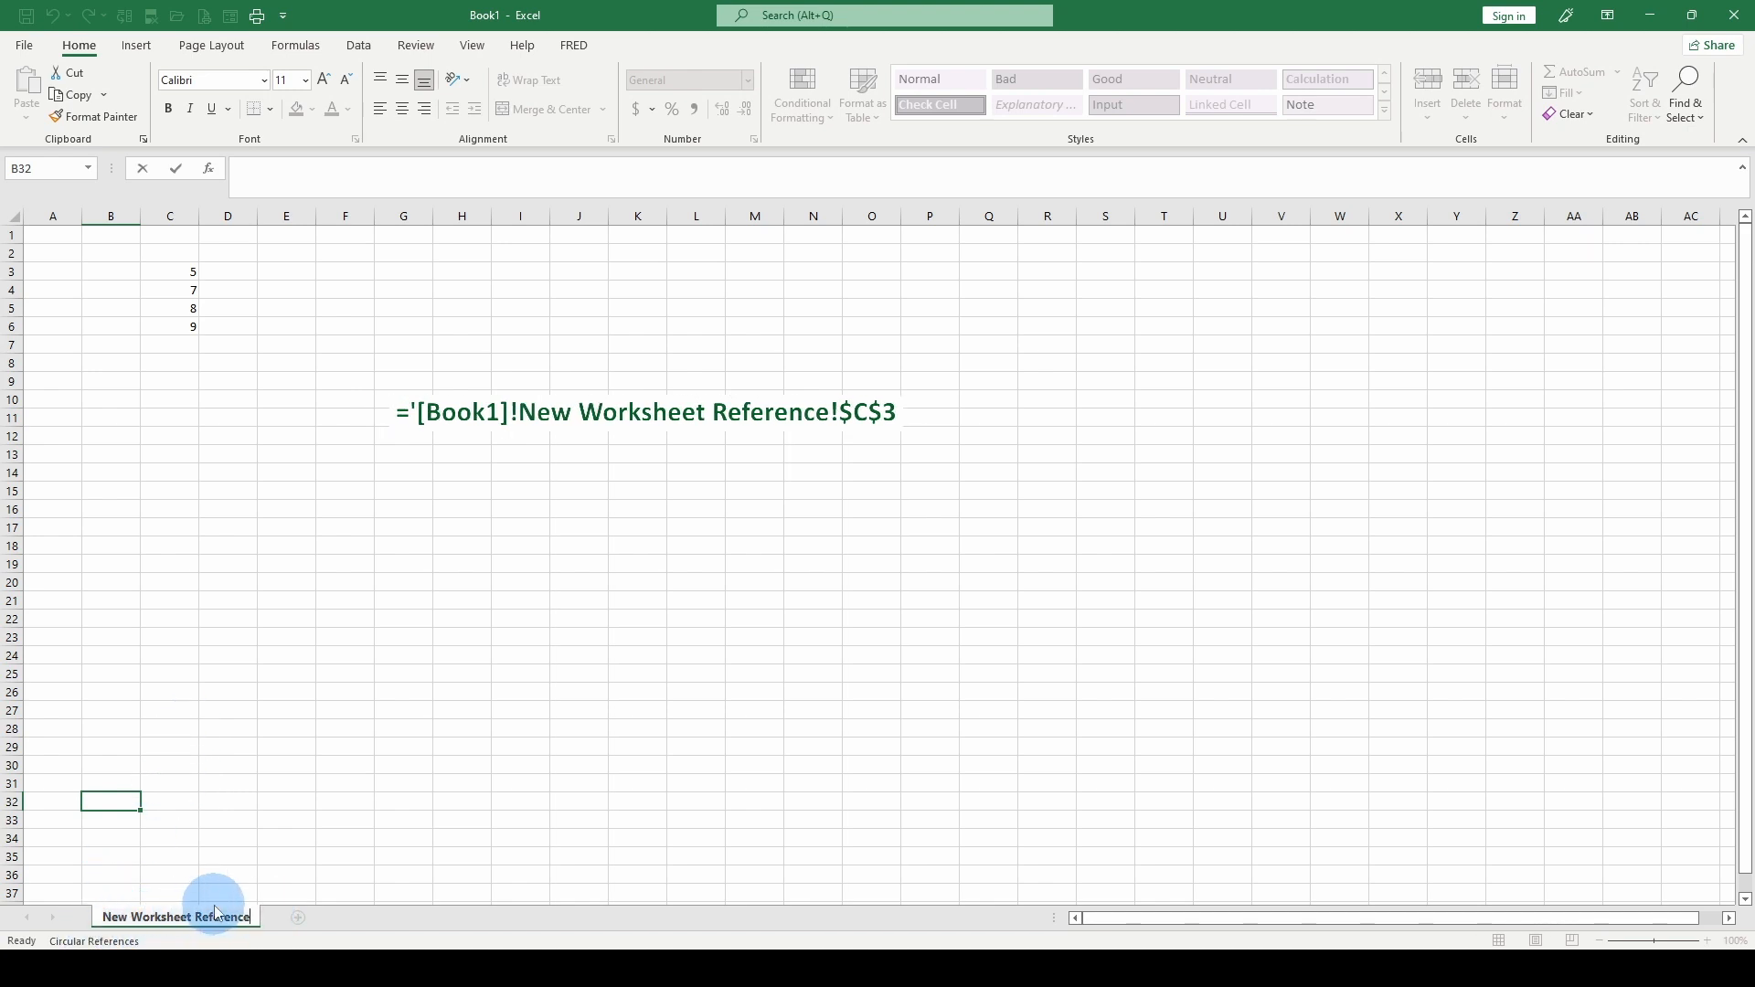
{"action": "left_click", "coordinate": [195, 740]}
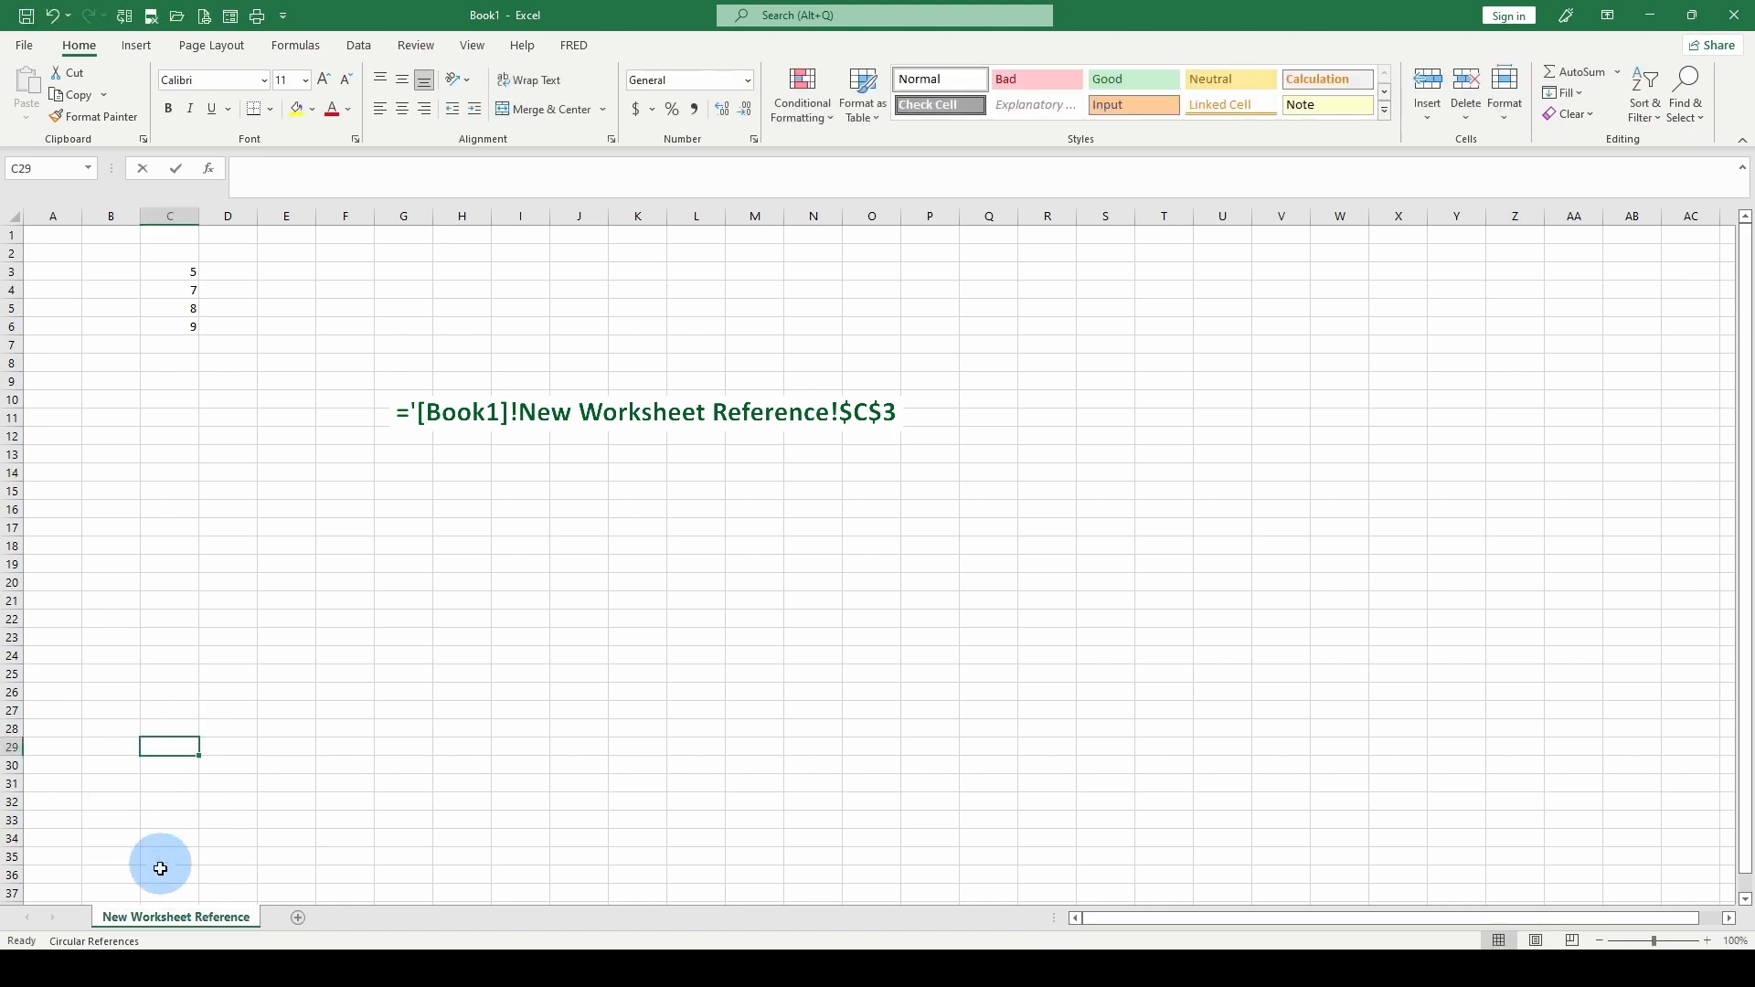
Set the tab color of the New Worksheet Reference sheet to standard light green
{"action": "right_click", "coordinate": [183, 919]}
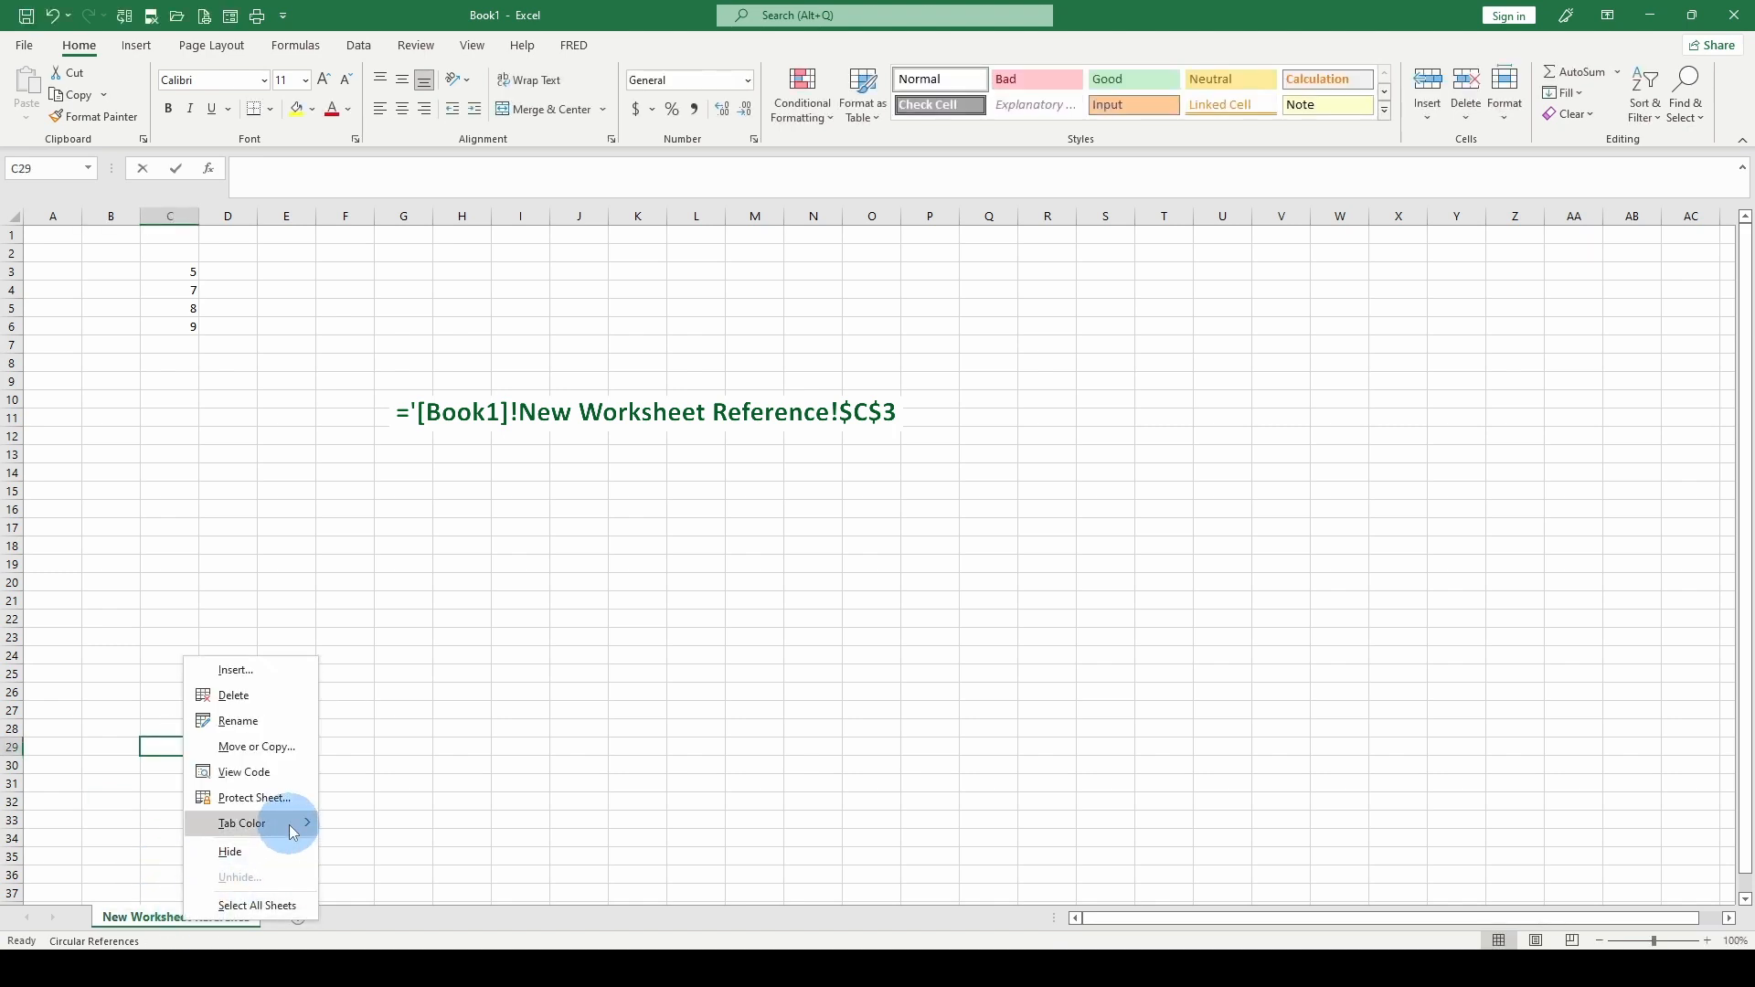
{"action": "mouse_move", "coordinate": [288, 824]}
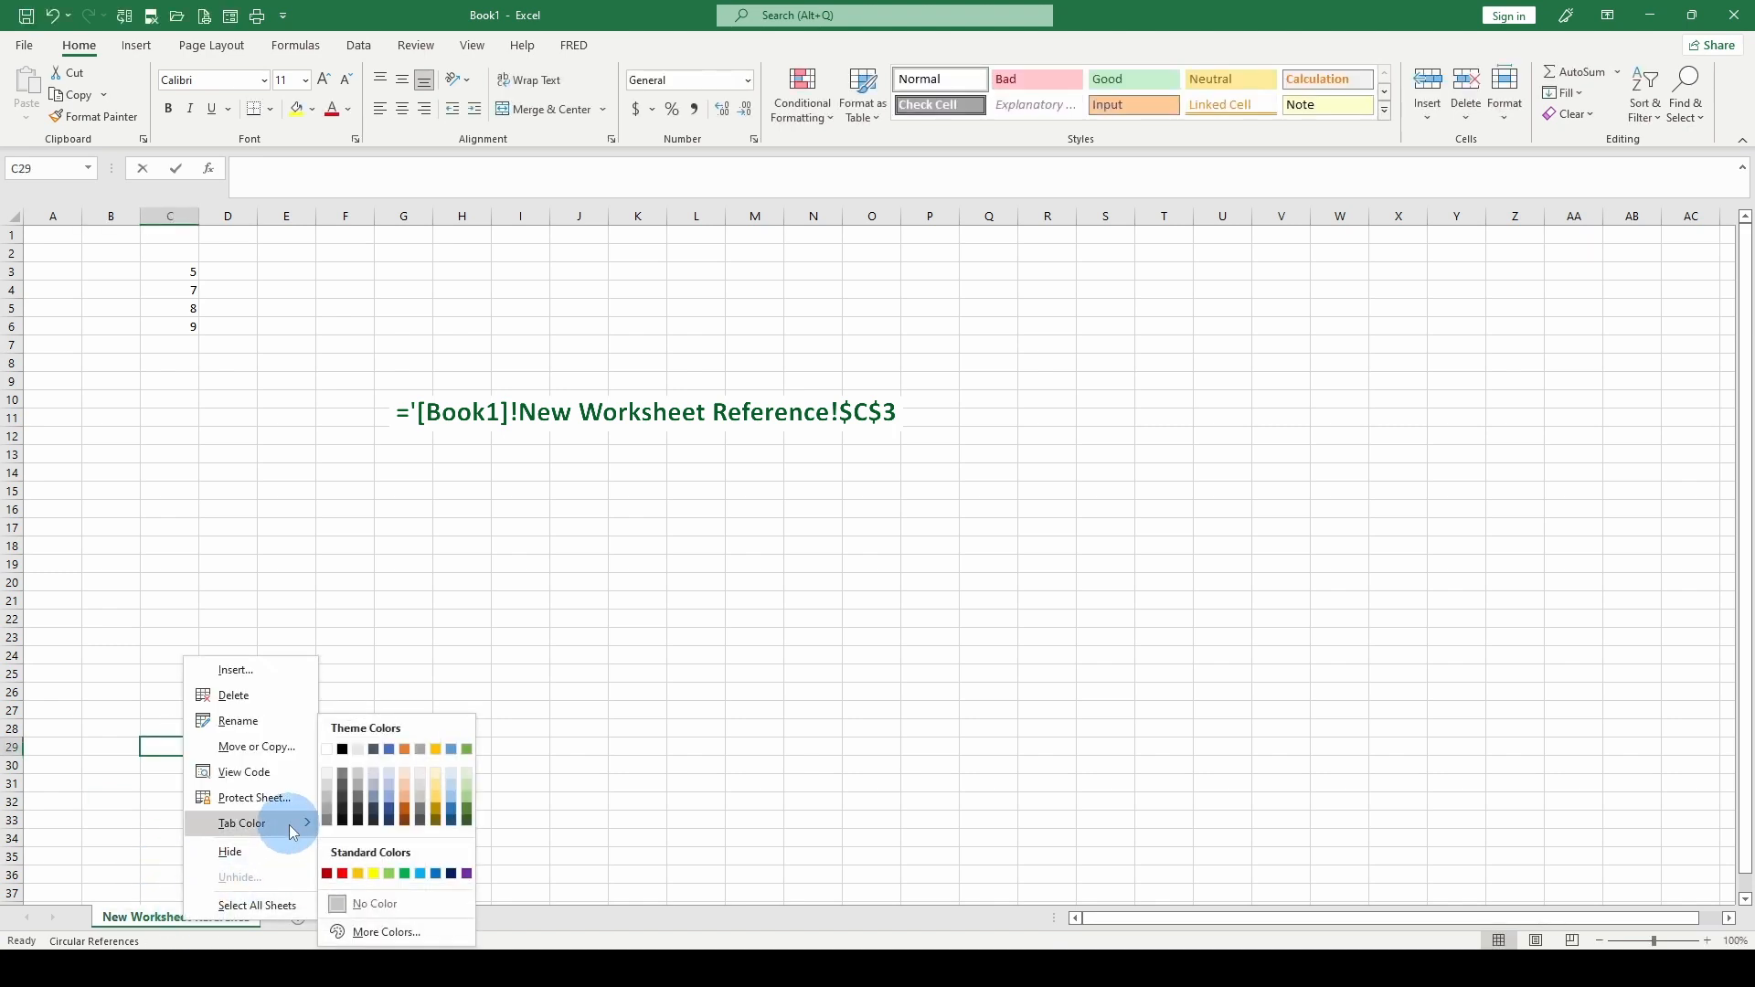
{"action": "left_click", "coordinate": [393, 880]}
{"action": "left_click", "coordinate": [224, 729]}
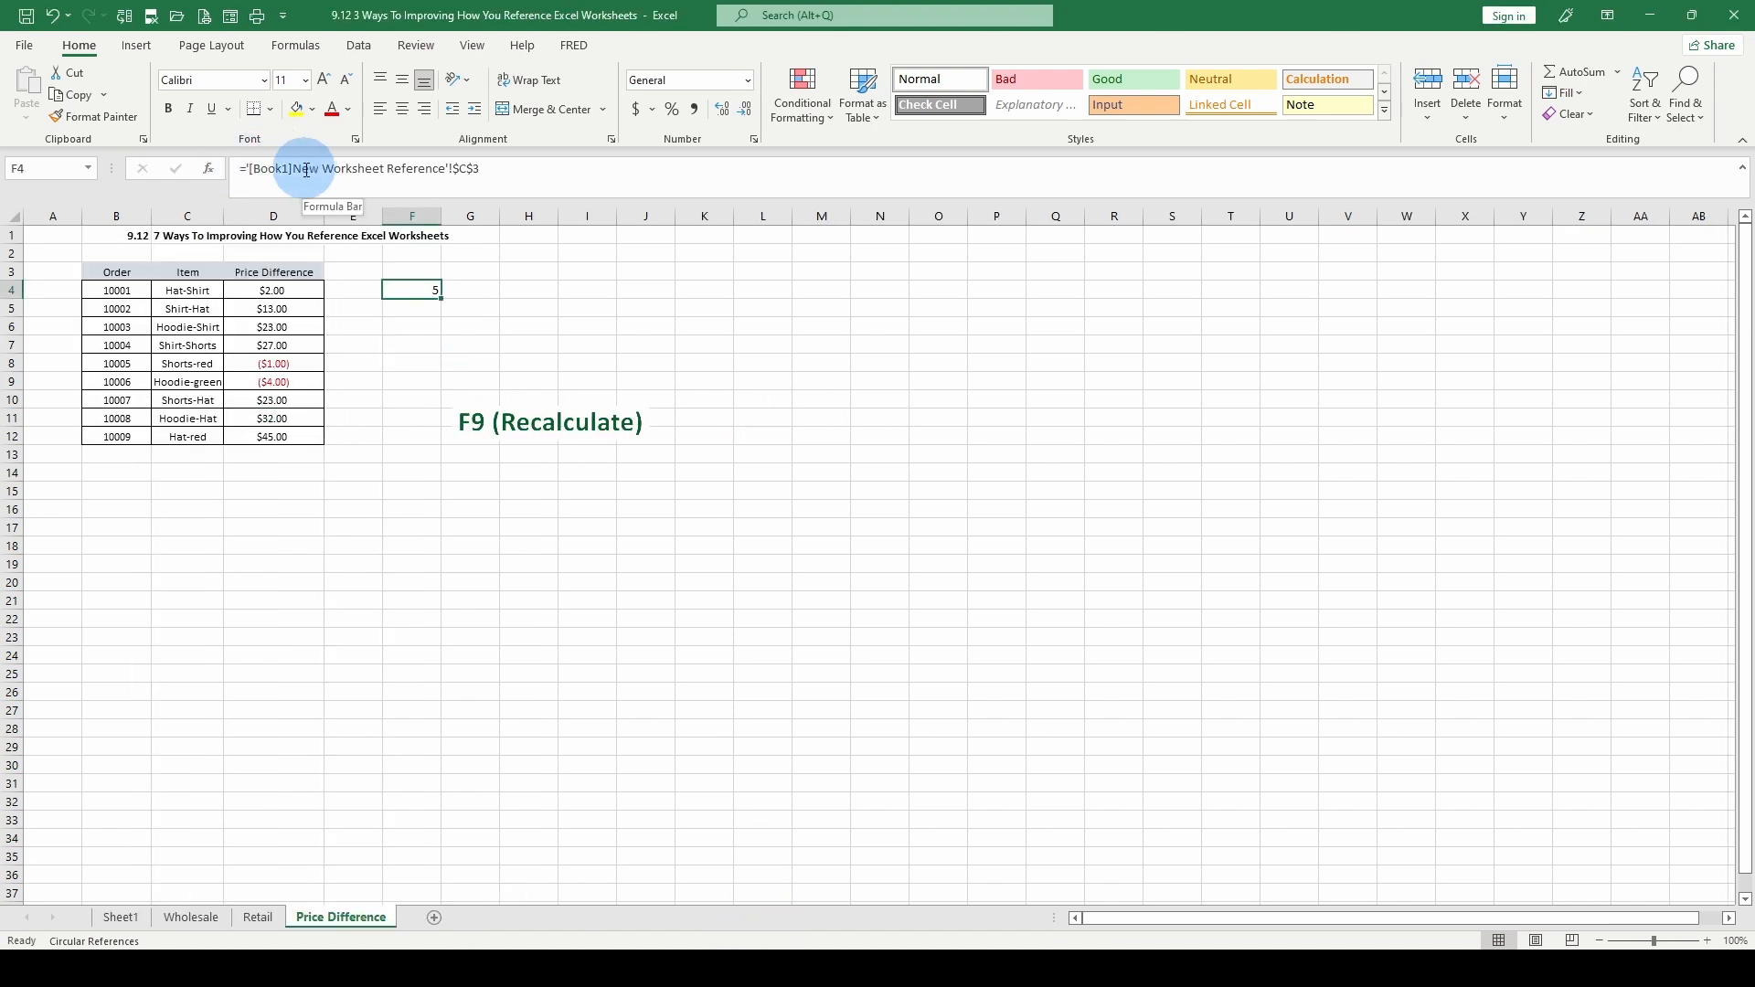
In the Price Difference workbook, extend the external reference formula in F4 by adding +SUM(D4:D12)
{"action": "left_click", "coordinate": [1684, 893]}
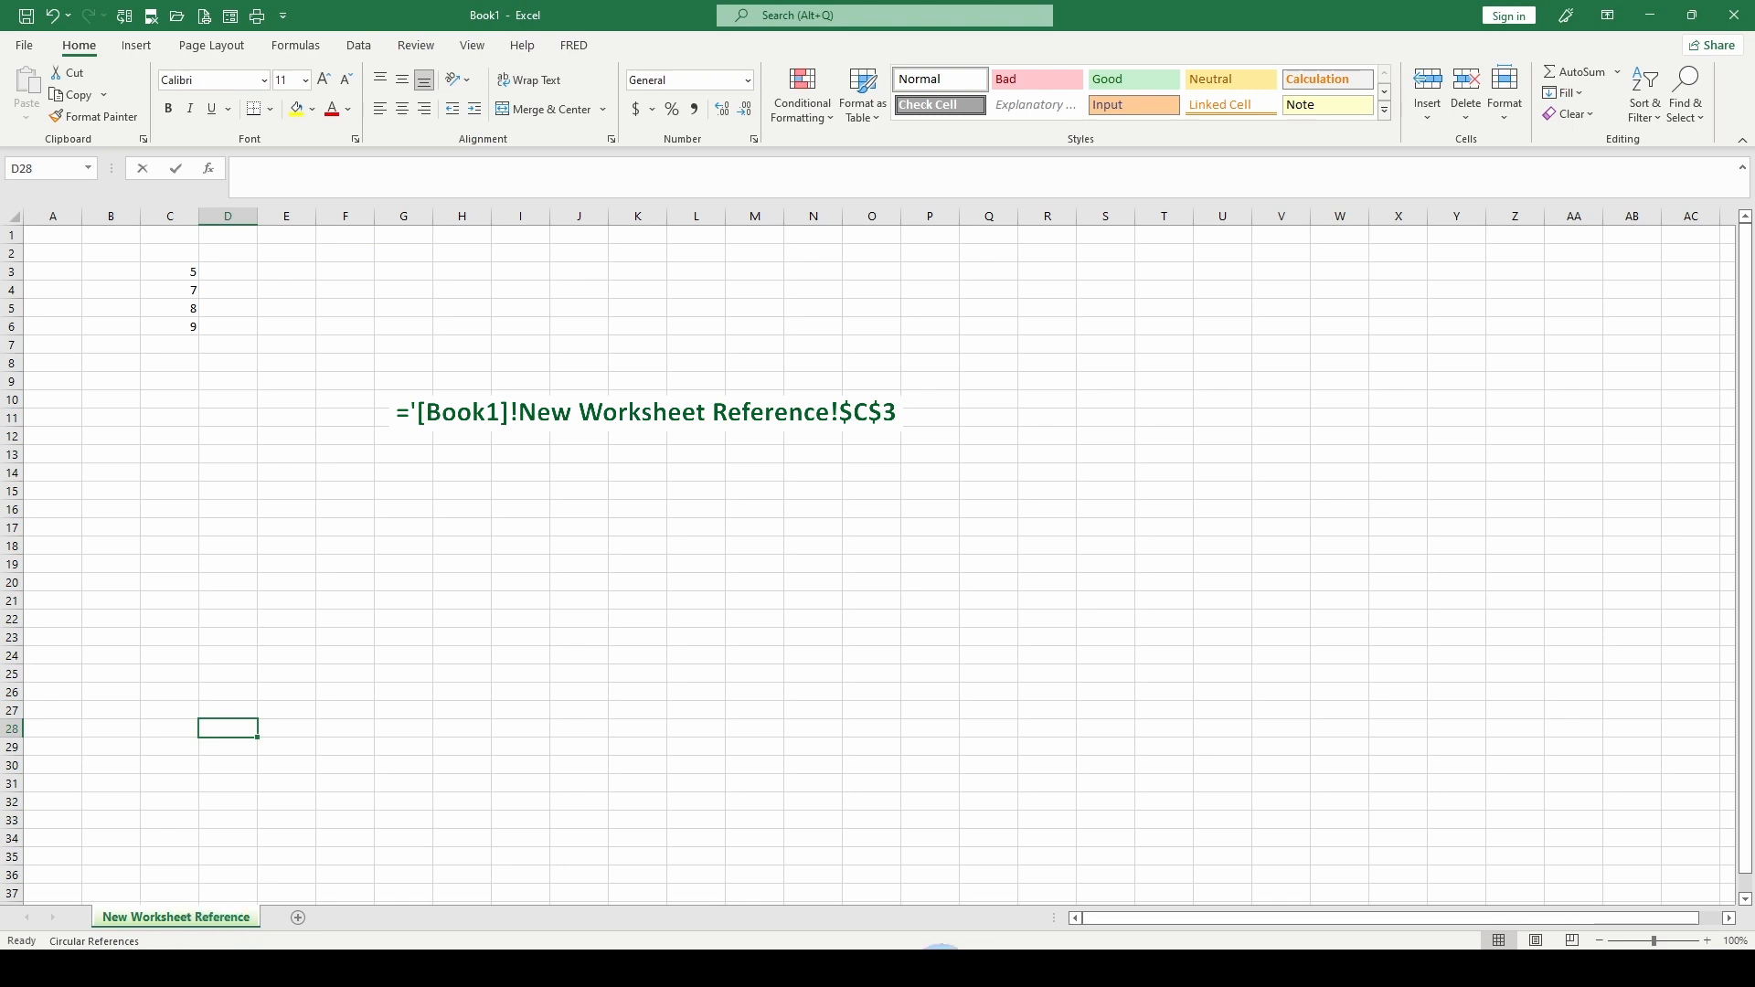
{"action": "left_click", "coordinate": [812, 970]}
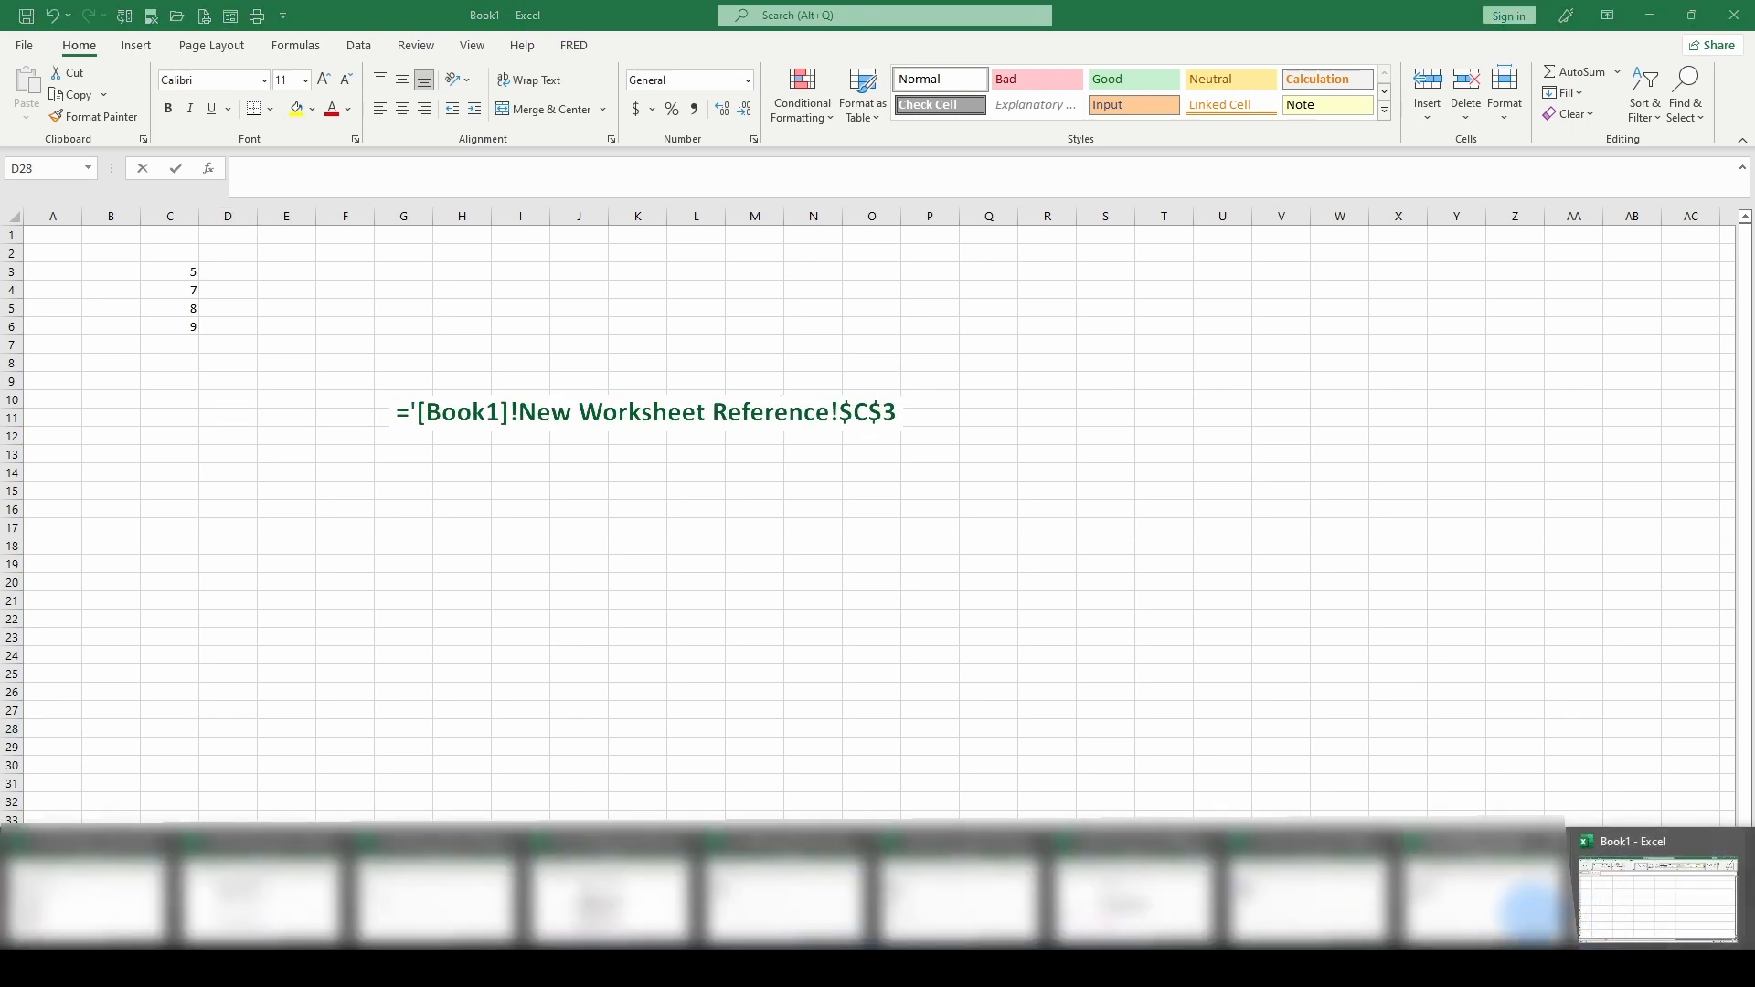
{"action": "left_click", "coordinate": [1528, 911]}
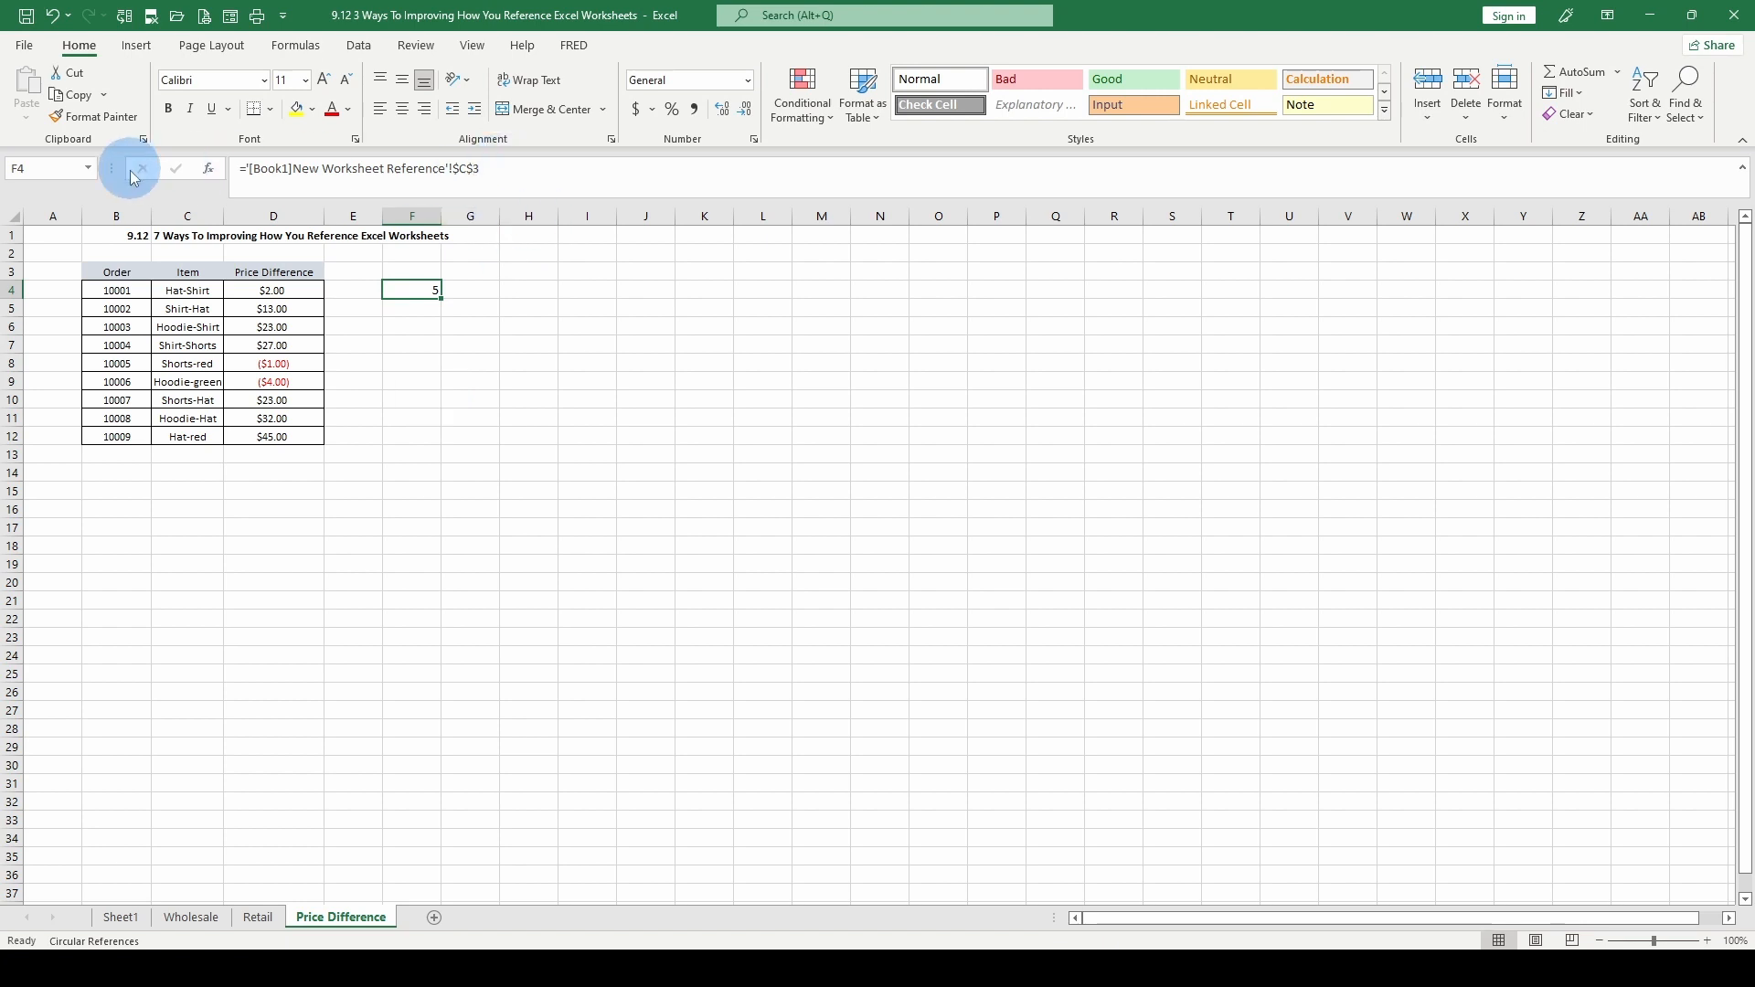
{"action": "key", "text": "F2"}
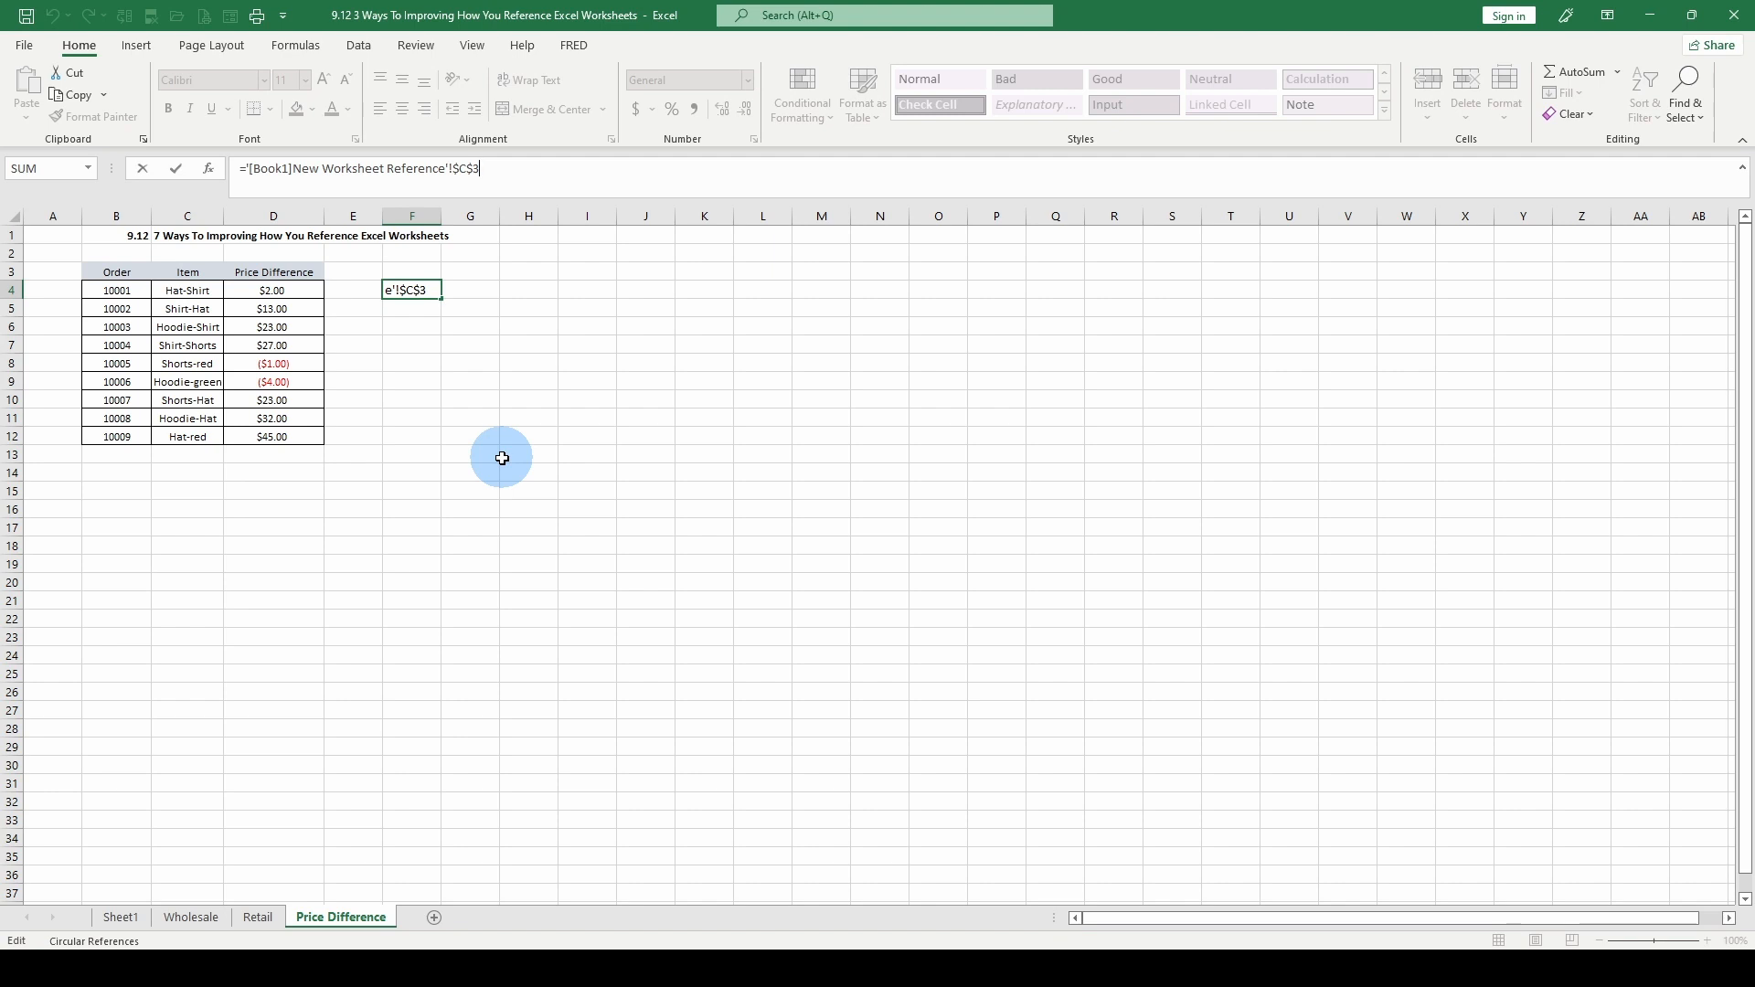
{"action": "type", "text": "su"}
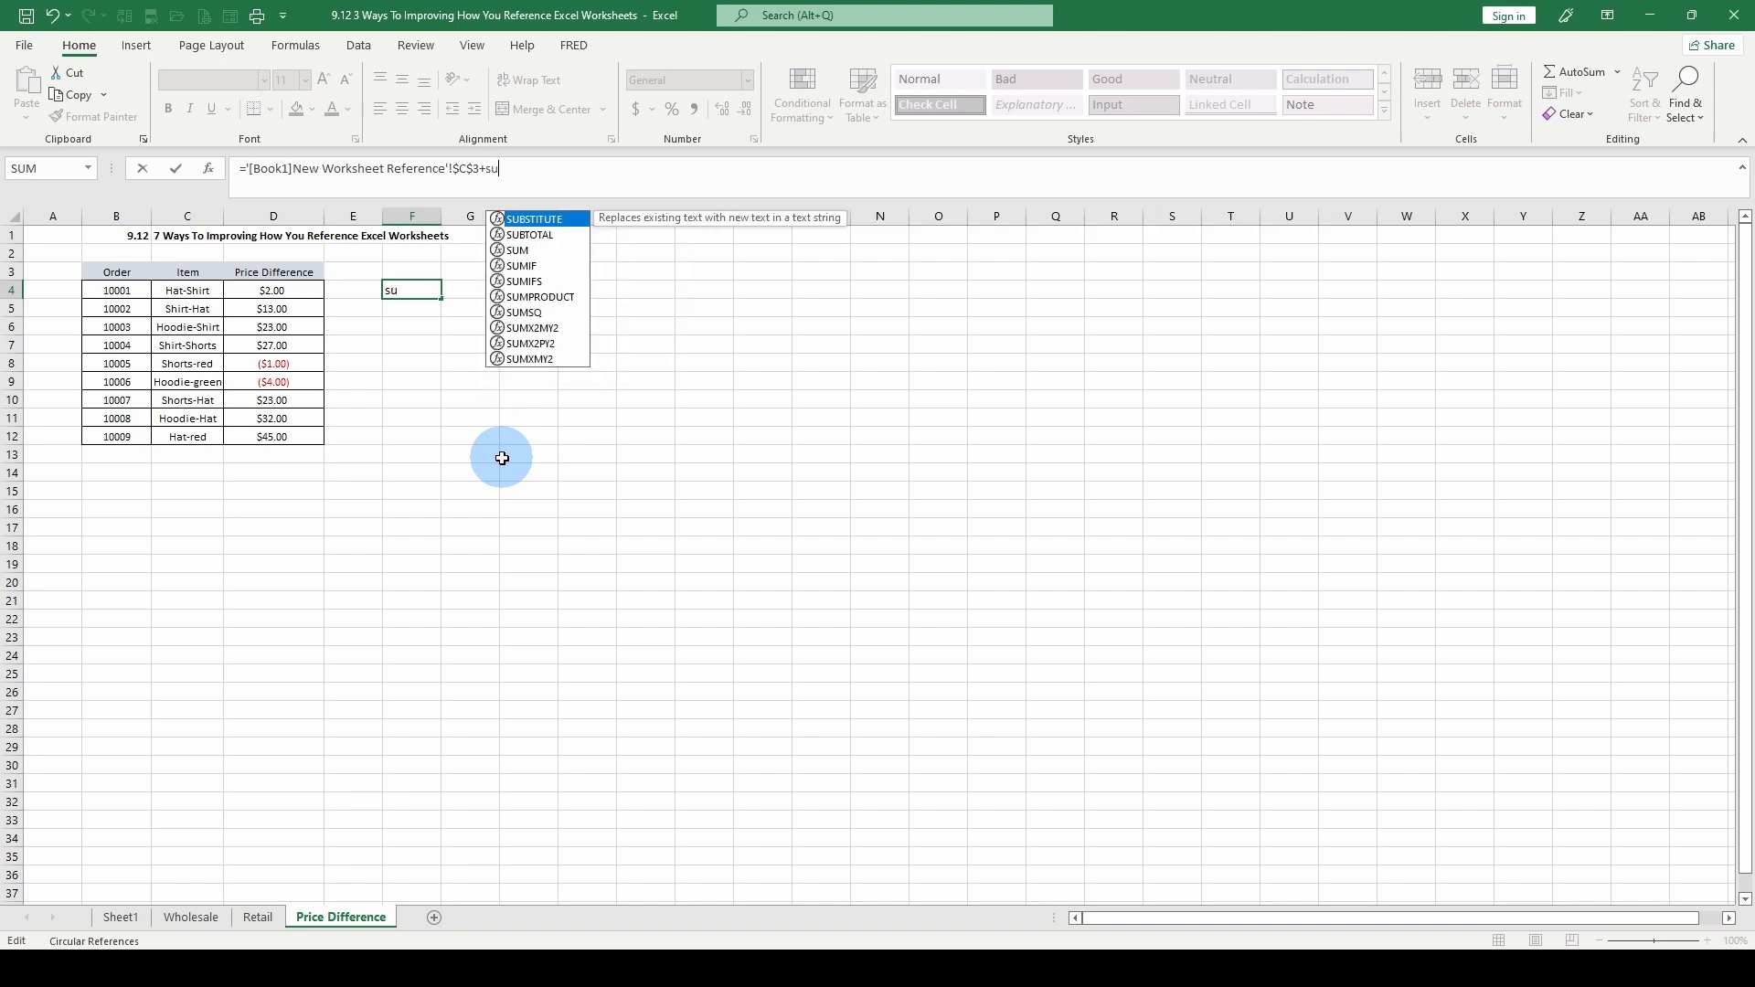
{"action": "type", "text": "m("}
{"action": "left_click_drag", "start_coordinate": [270, 290], "coordinate": [268, 432]}
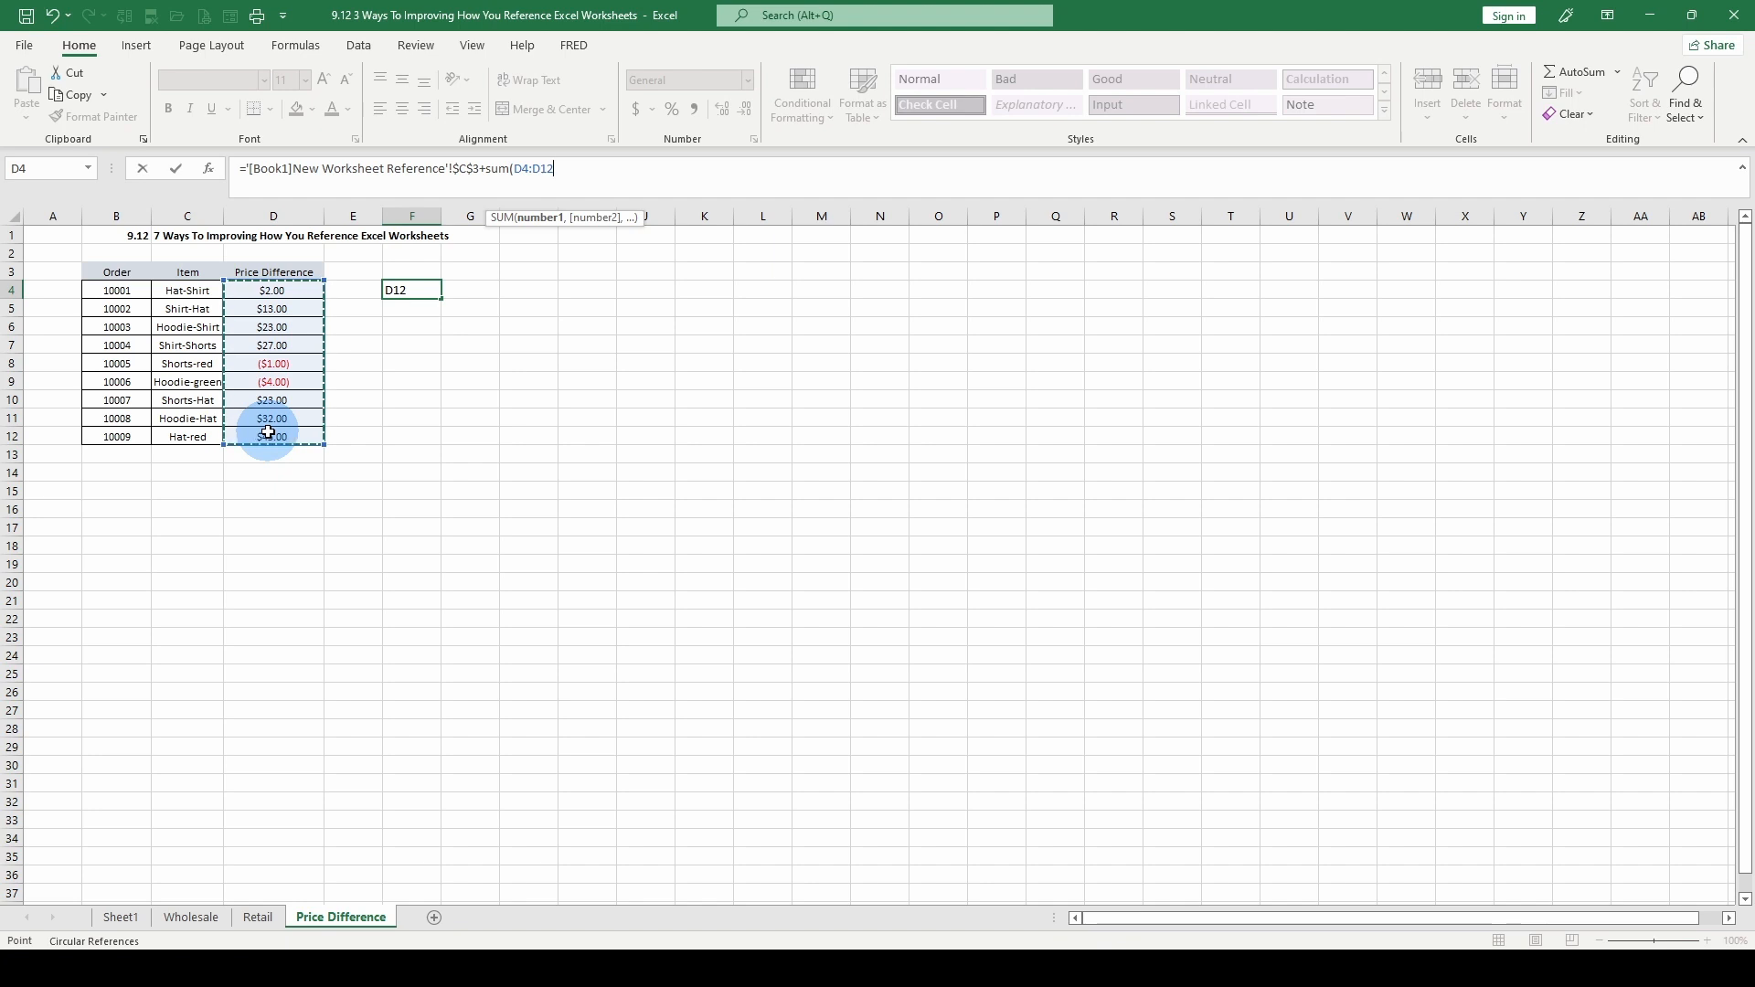
{"action": "type", "text": ")"}
{"action": "key", "text": "ctrl+Return"}
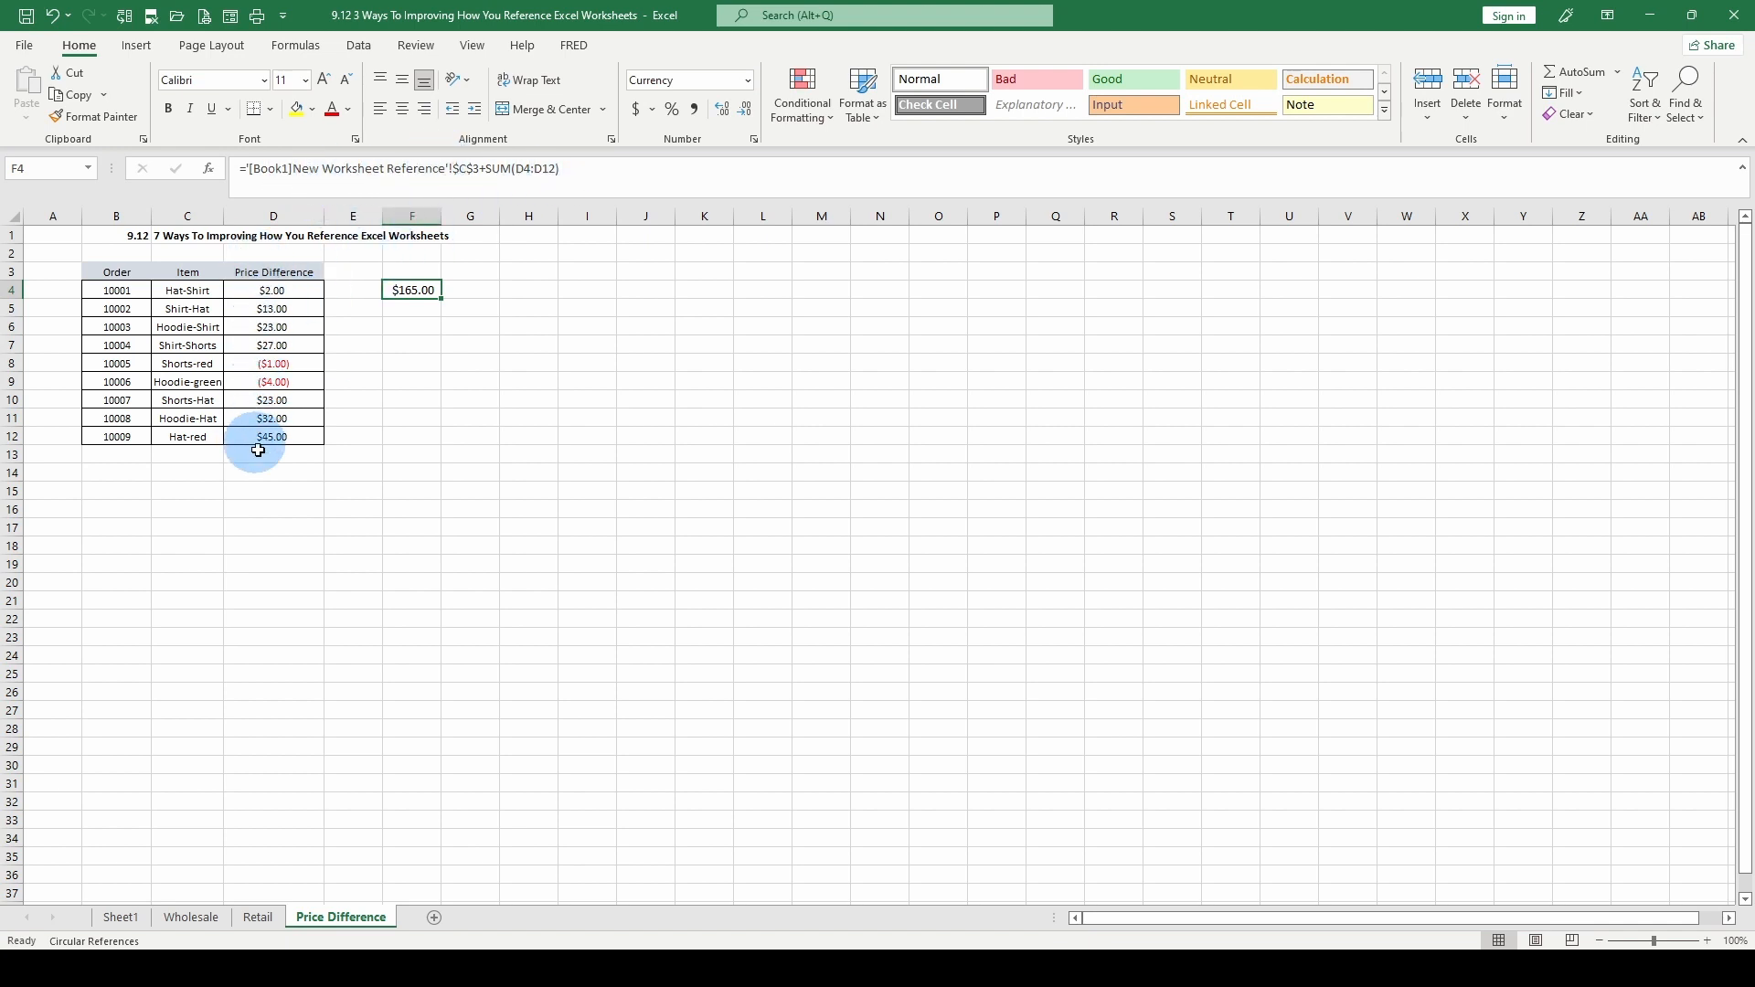
Fill F4's formula down to F5 and replace its SUM part with a reference to Wholesale!D3
{"action": "left_click_drag", "start_coordinate": [409, 290], "coordinate": [404, 308]}
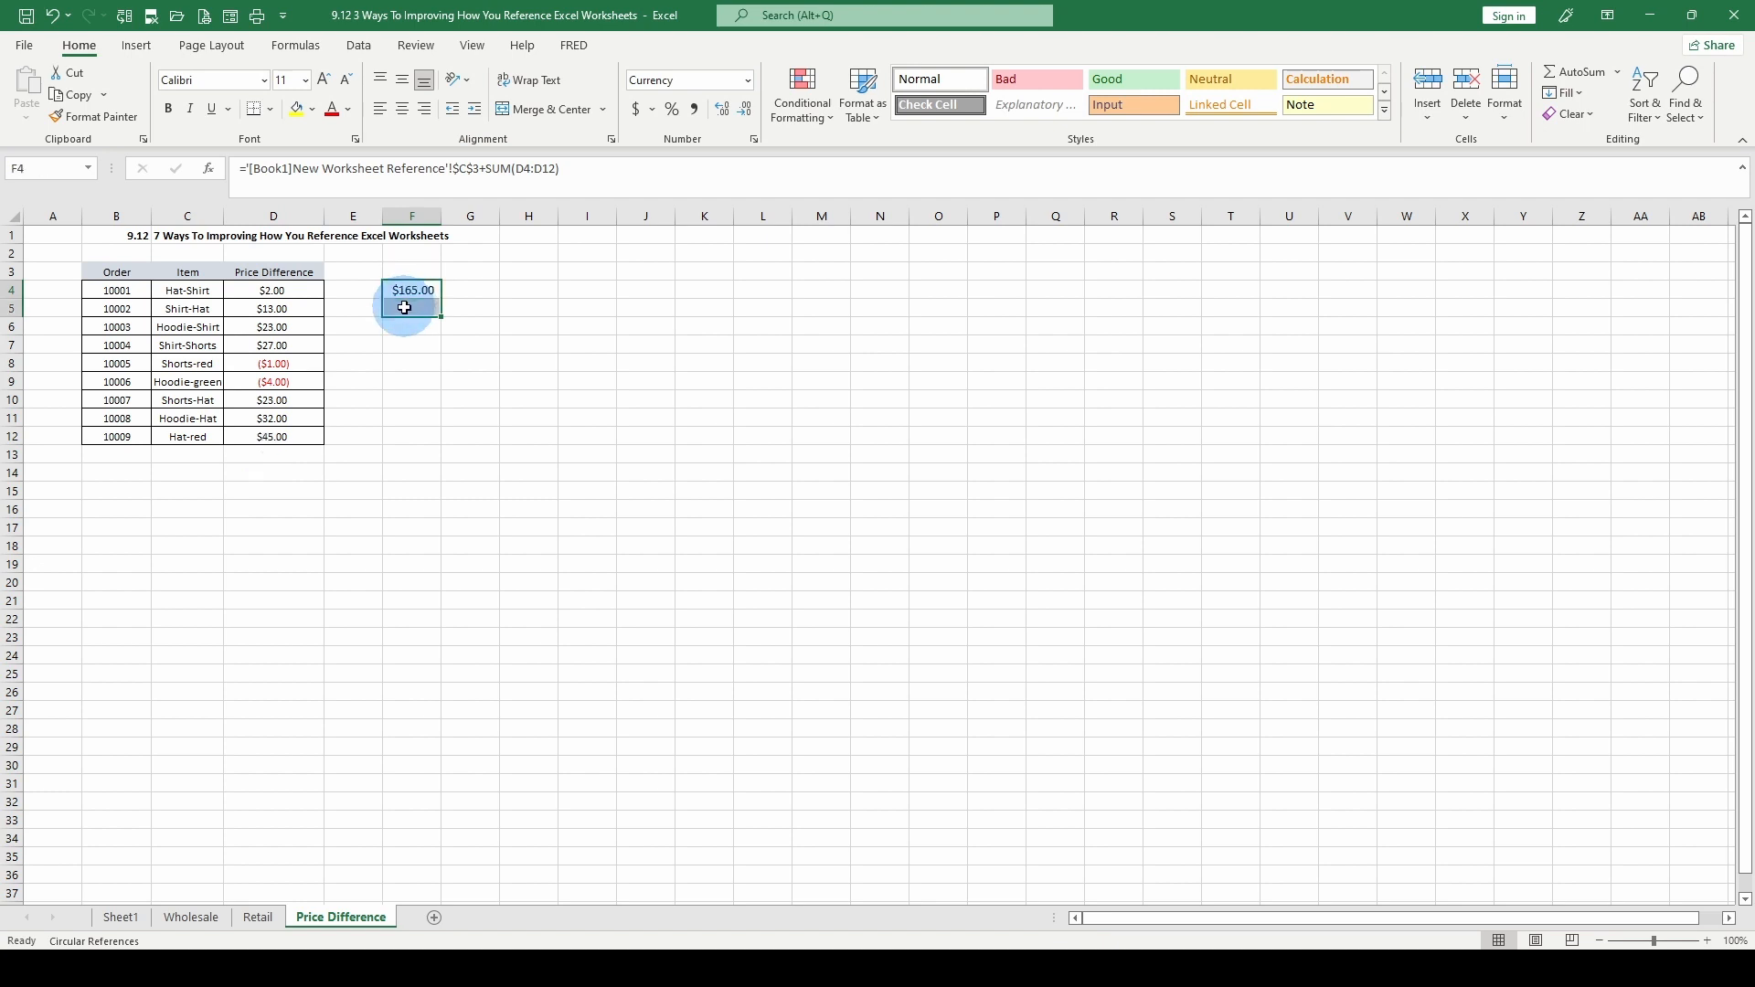
{"action": "key", "text": "ctrl+d"}
{"action": "left_click", "coordinate": [404, 308]}
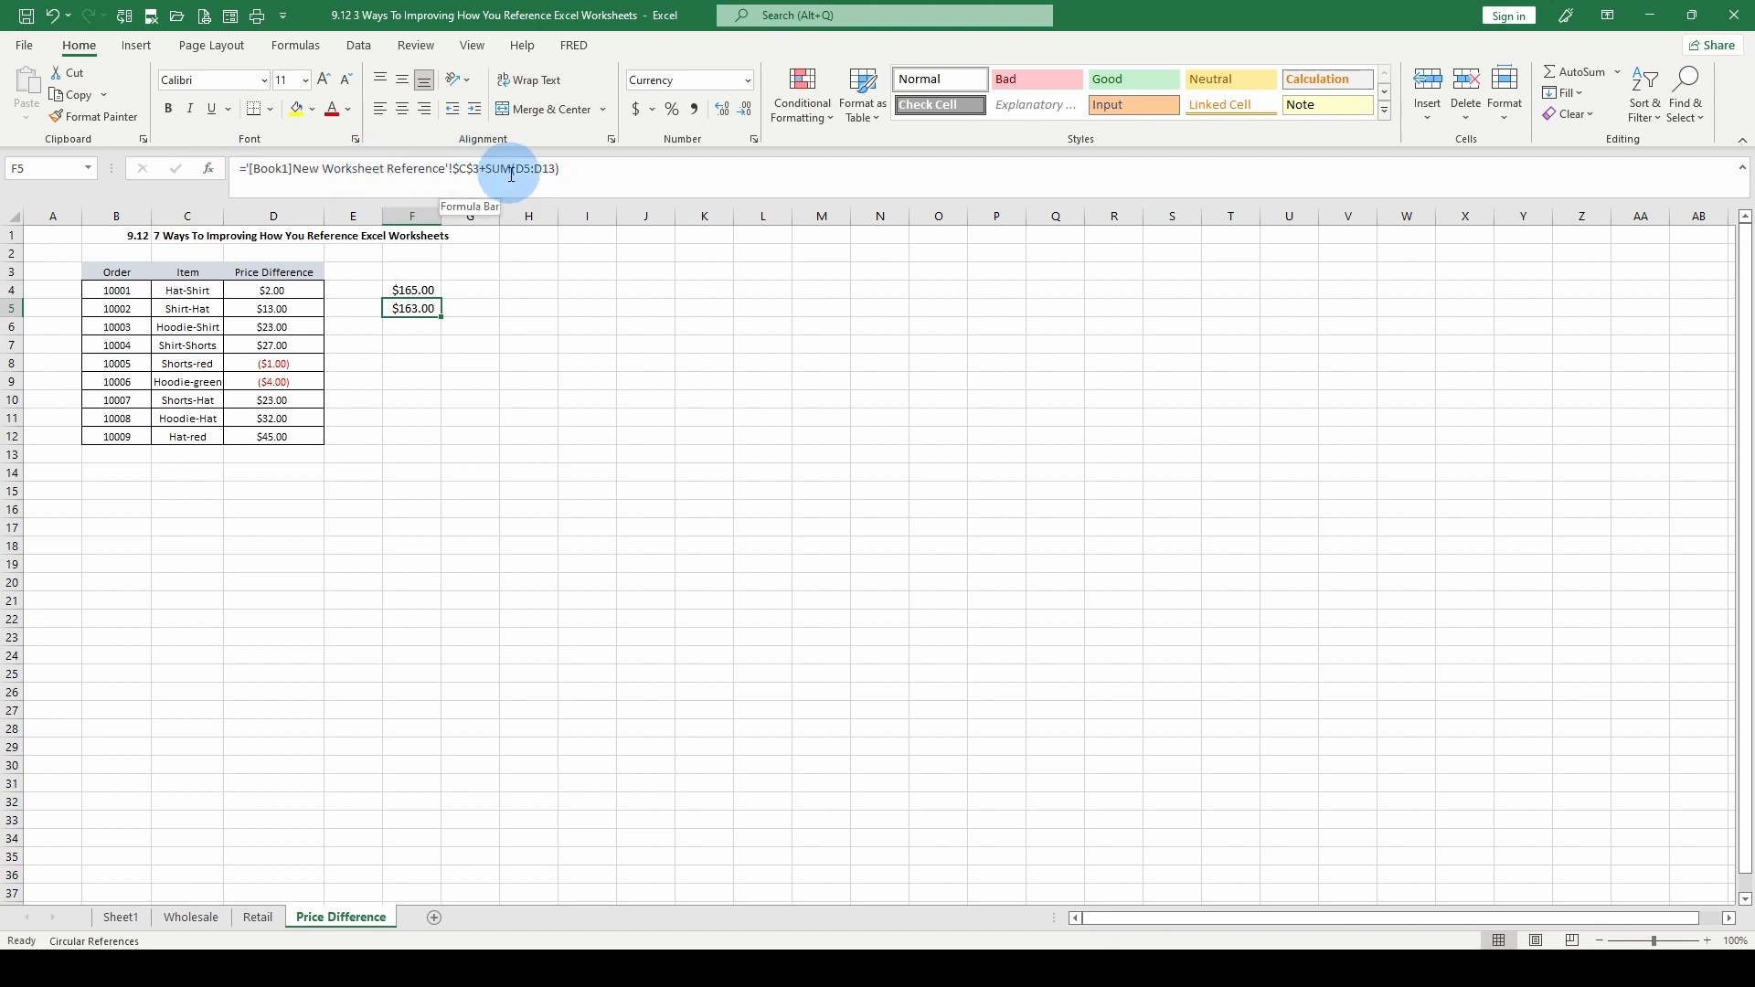
{"action": "left_click_drag", "start_coordinate": [486, 170], "coordinate": [735, 196]}
{"action": "key", "text": "BackSpace"}
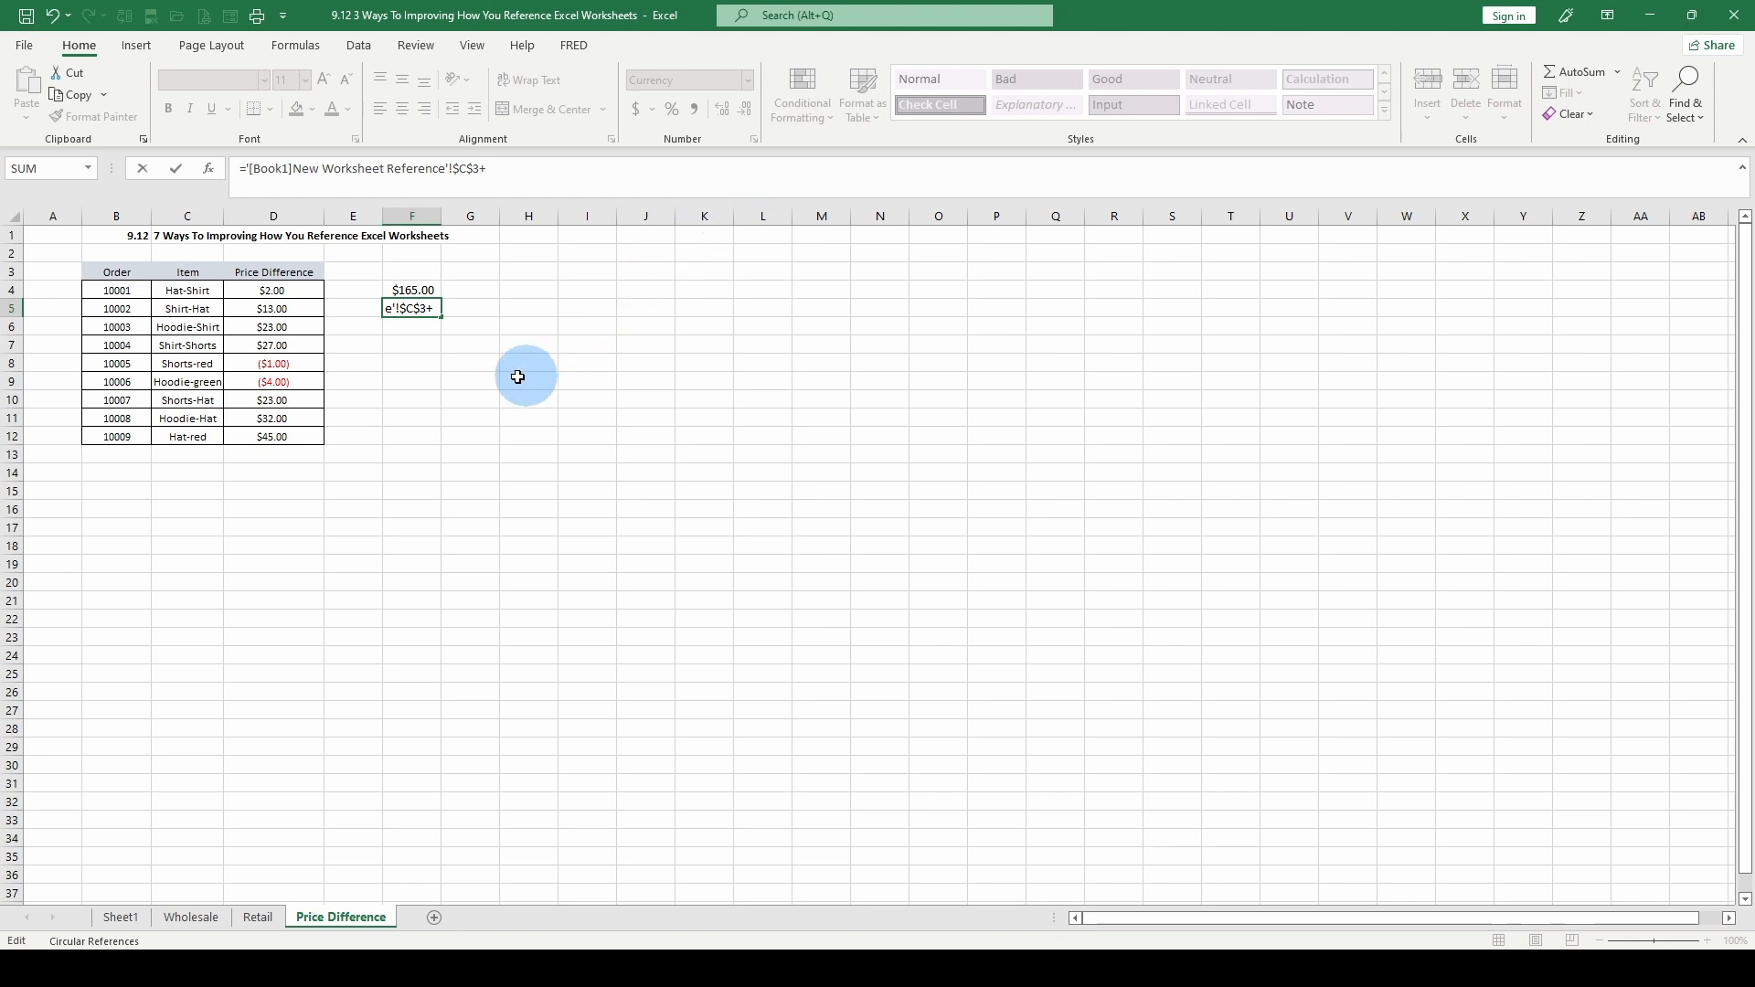
{"action": "left_click", "coordinate": [191, 917]}
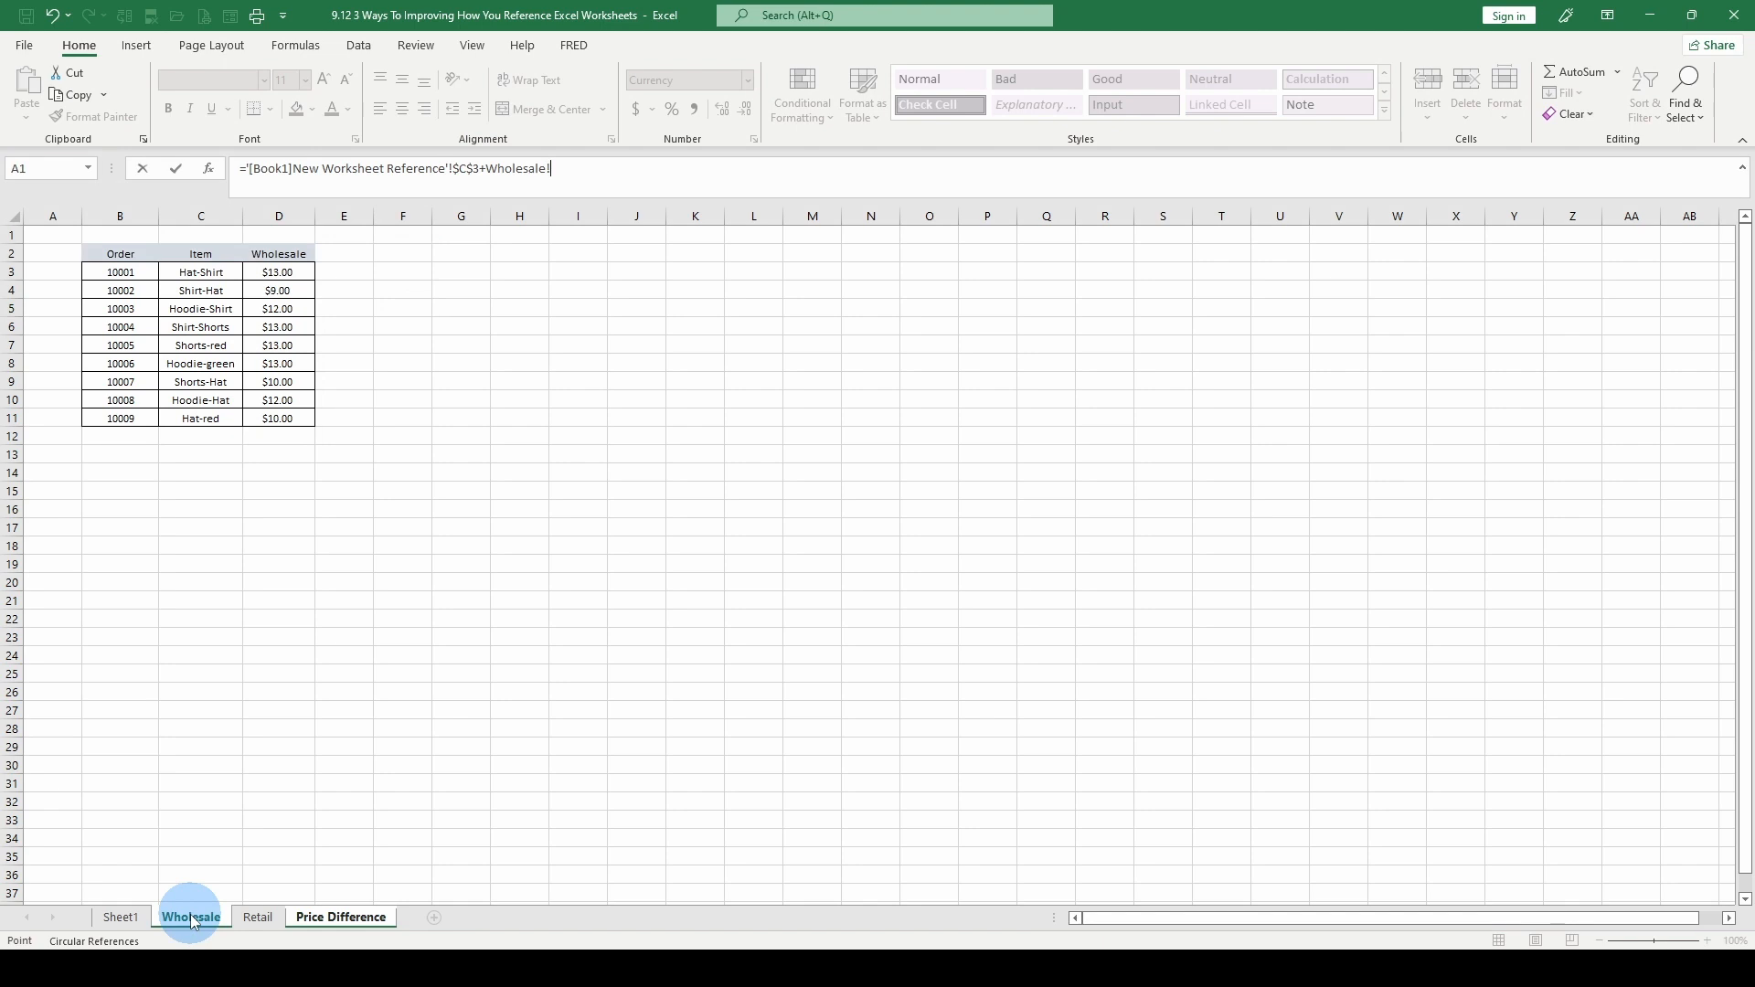
{"action": "left_click", "coordinate": [276, 271]}
{"action": "key", "text": "Return"}
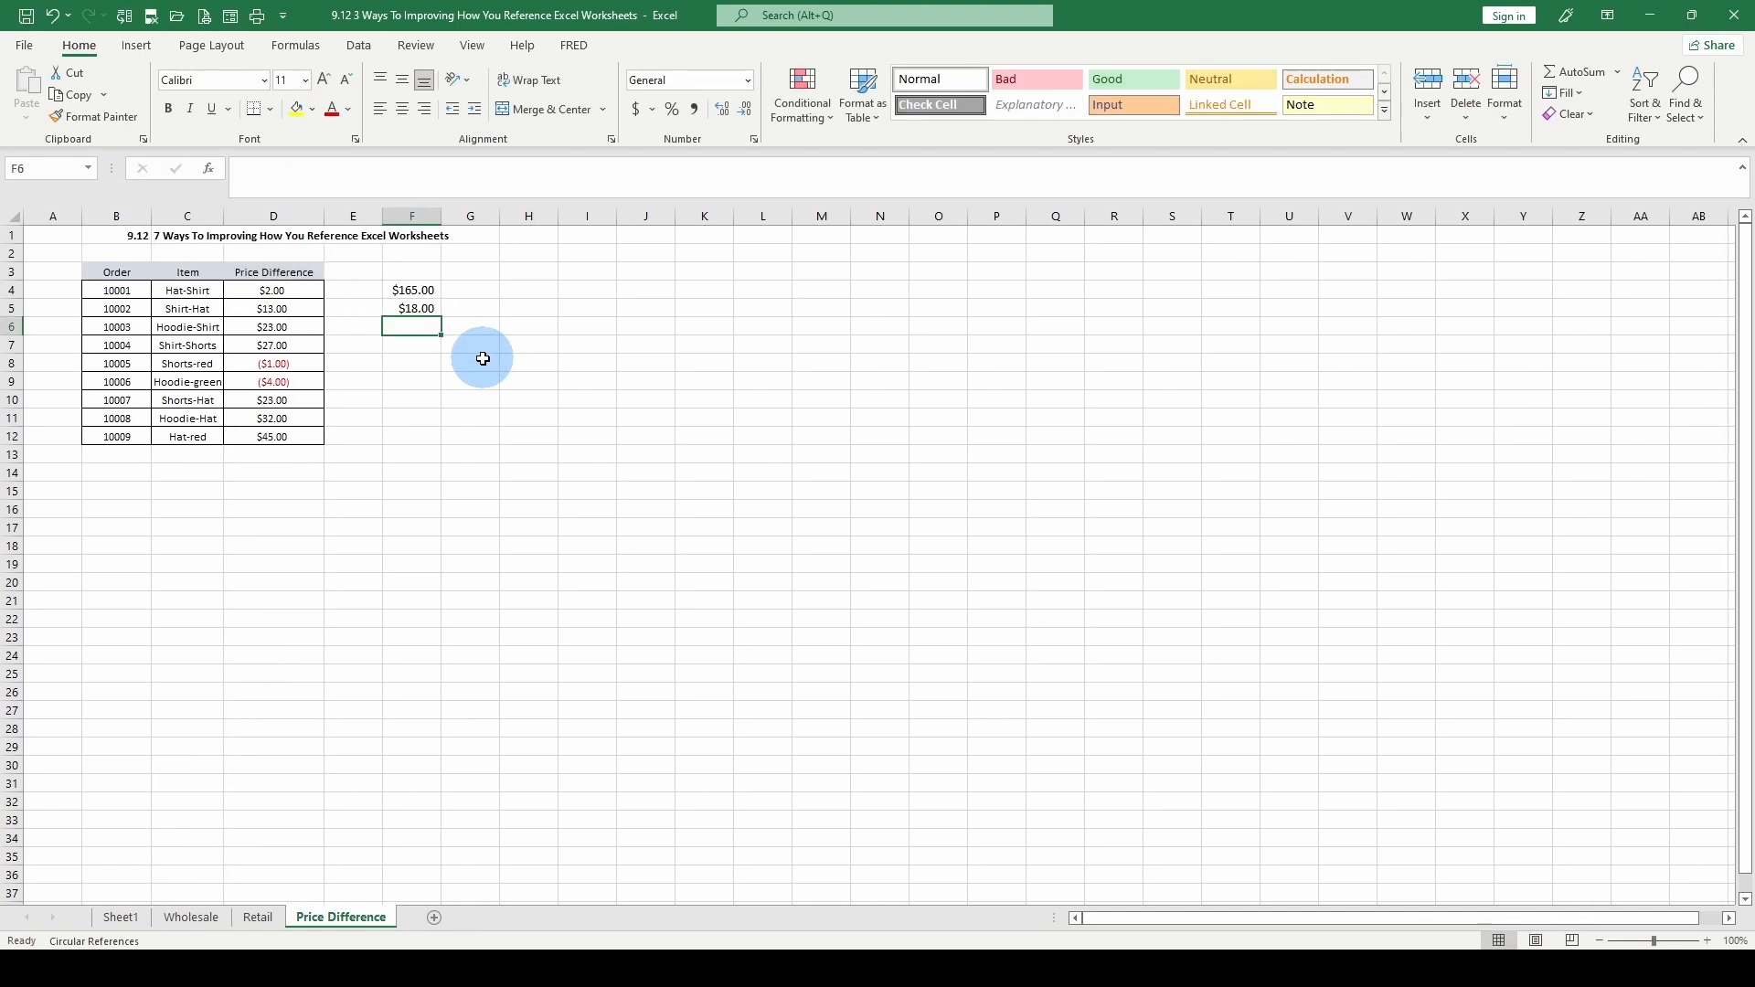
Review the formula in F5 against cell D3 of the Wholesale sheet and return to the Price Difference sheet
{"action": "left_click", "coordinate": [426, 309]}
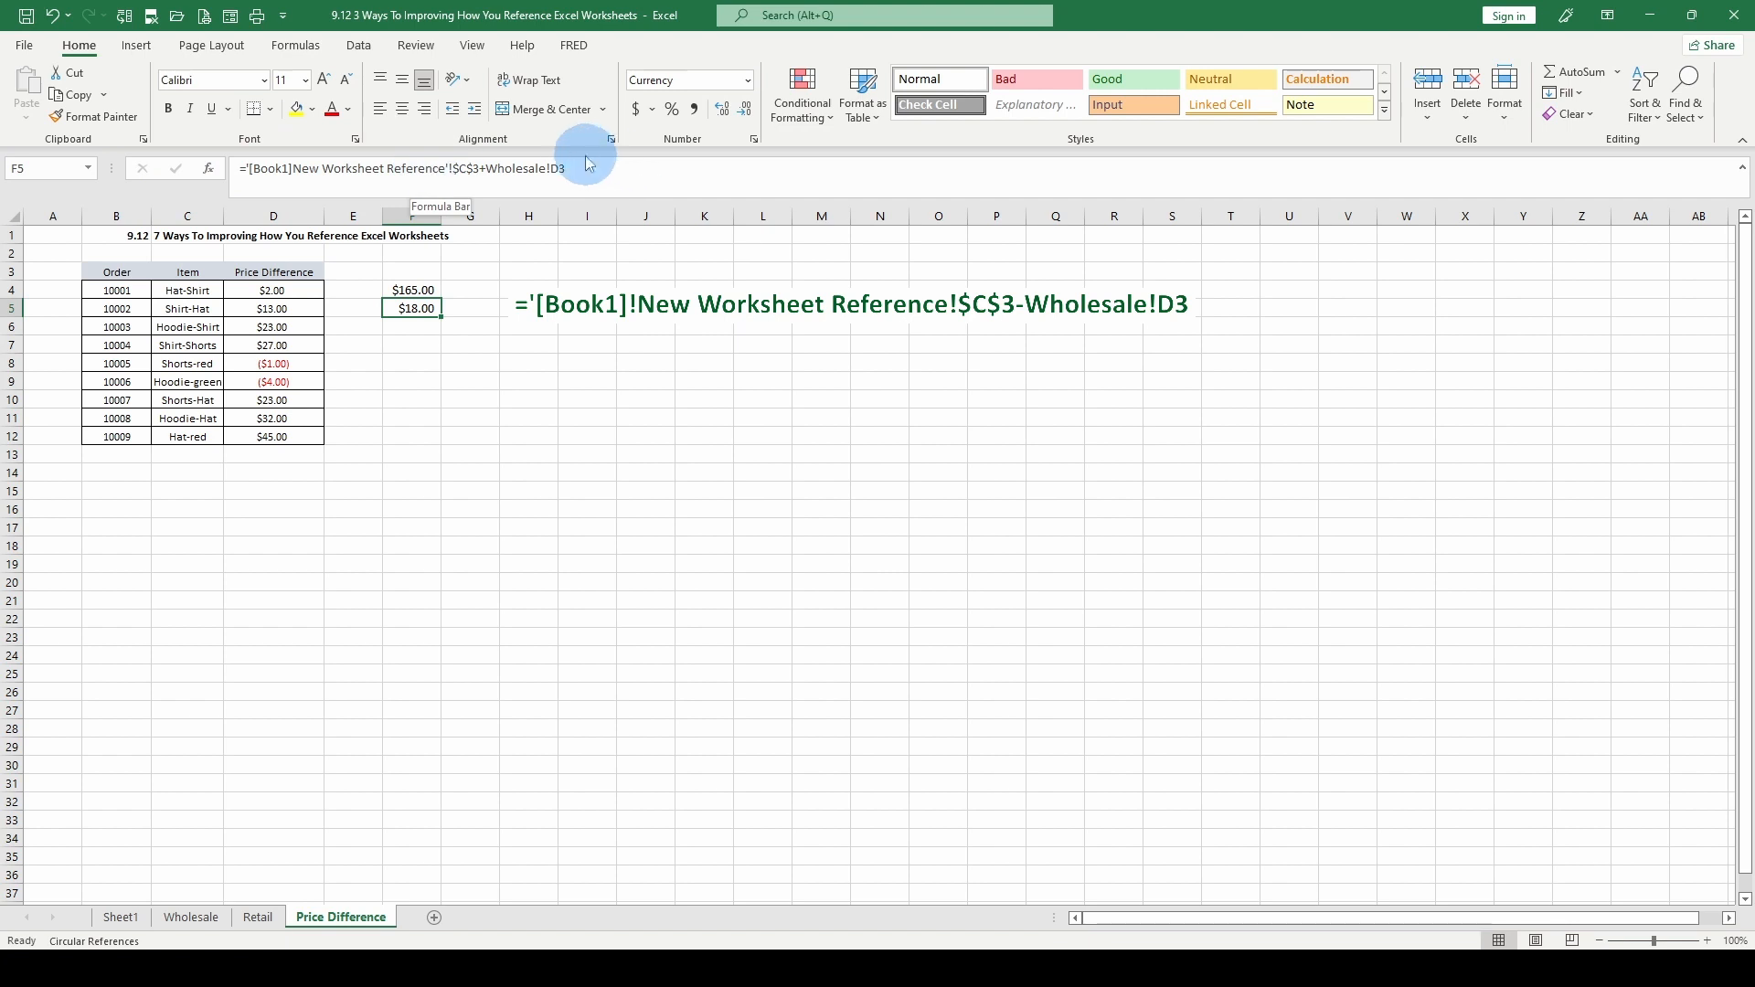
{"action": "left_click", "coordinate": [191, 918]}
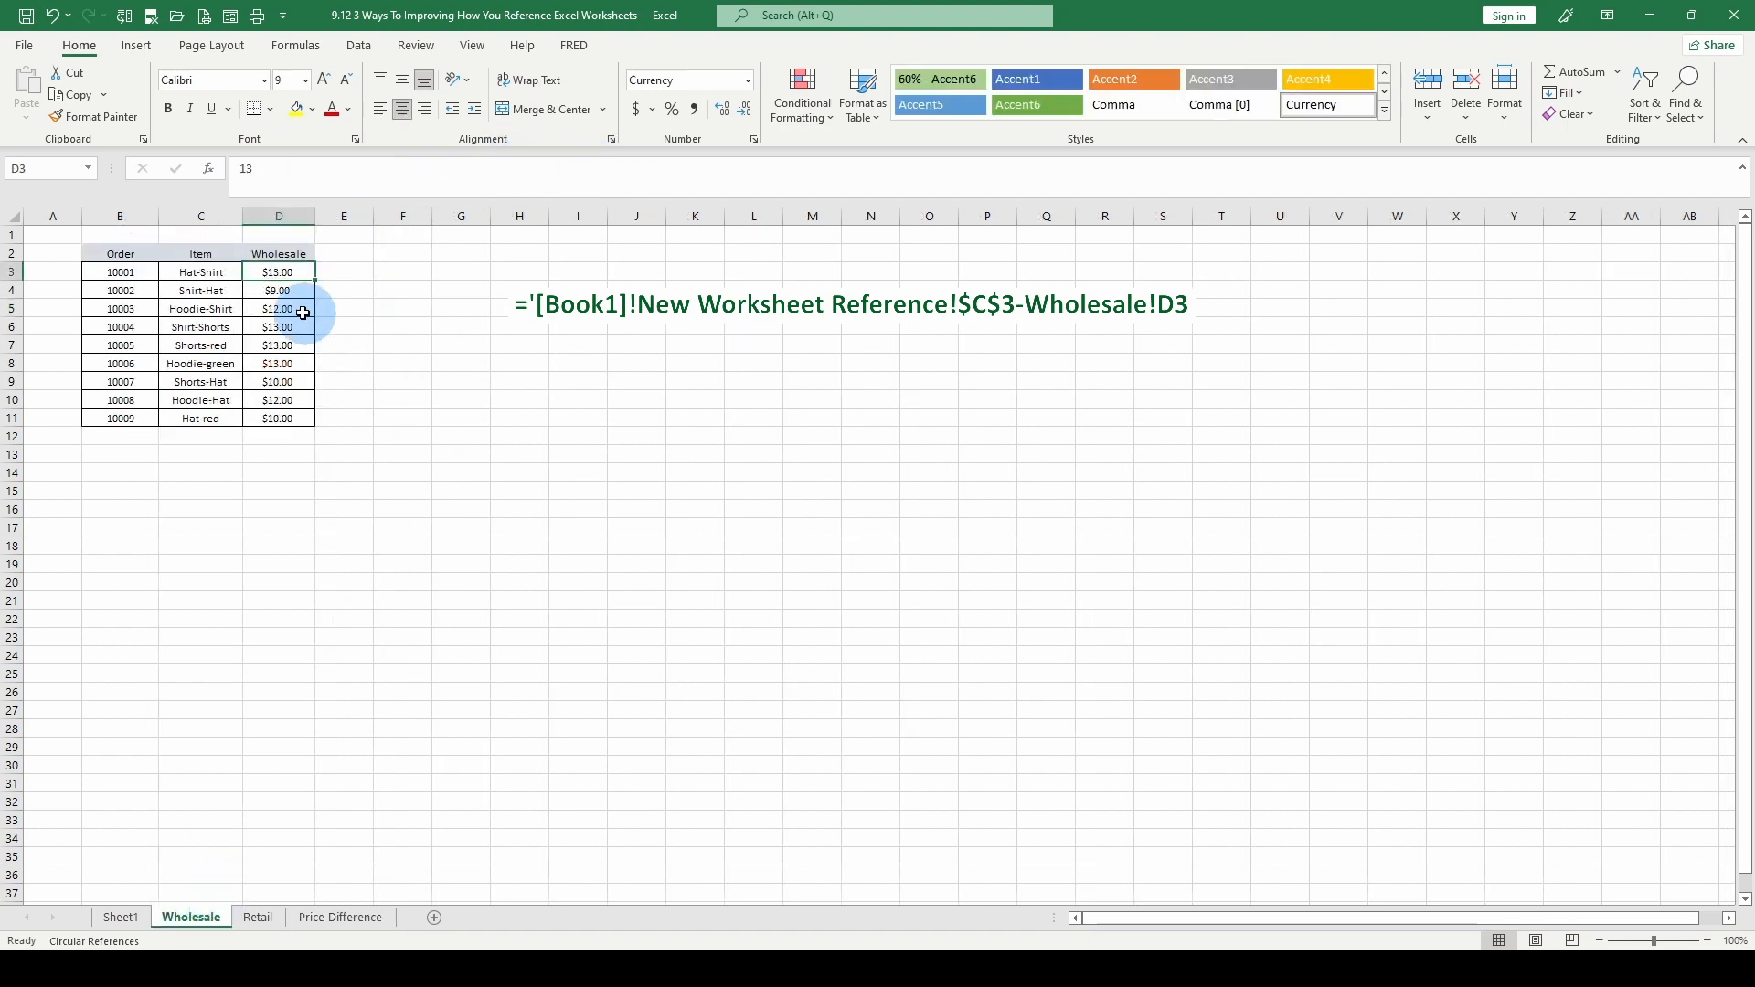
{"action": "left_click", "coordinate": [277, 272]}
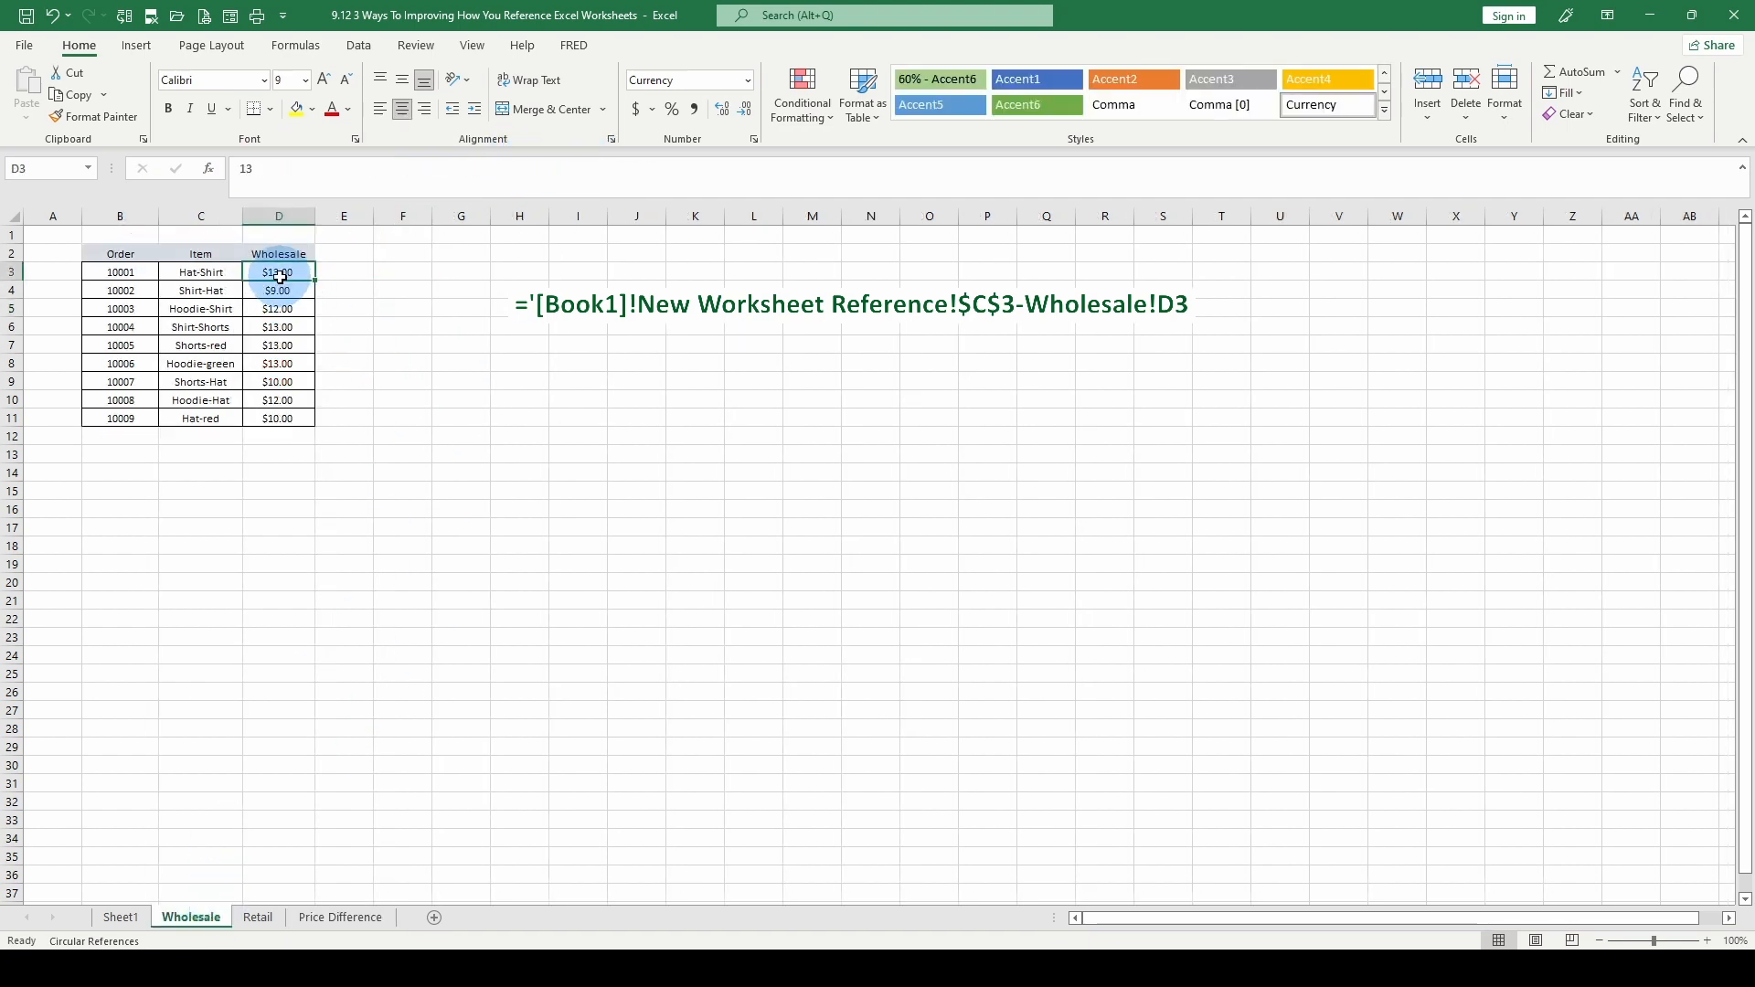
{"action": "left_click", "coordinate": [344, 918]}
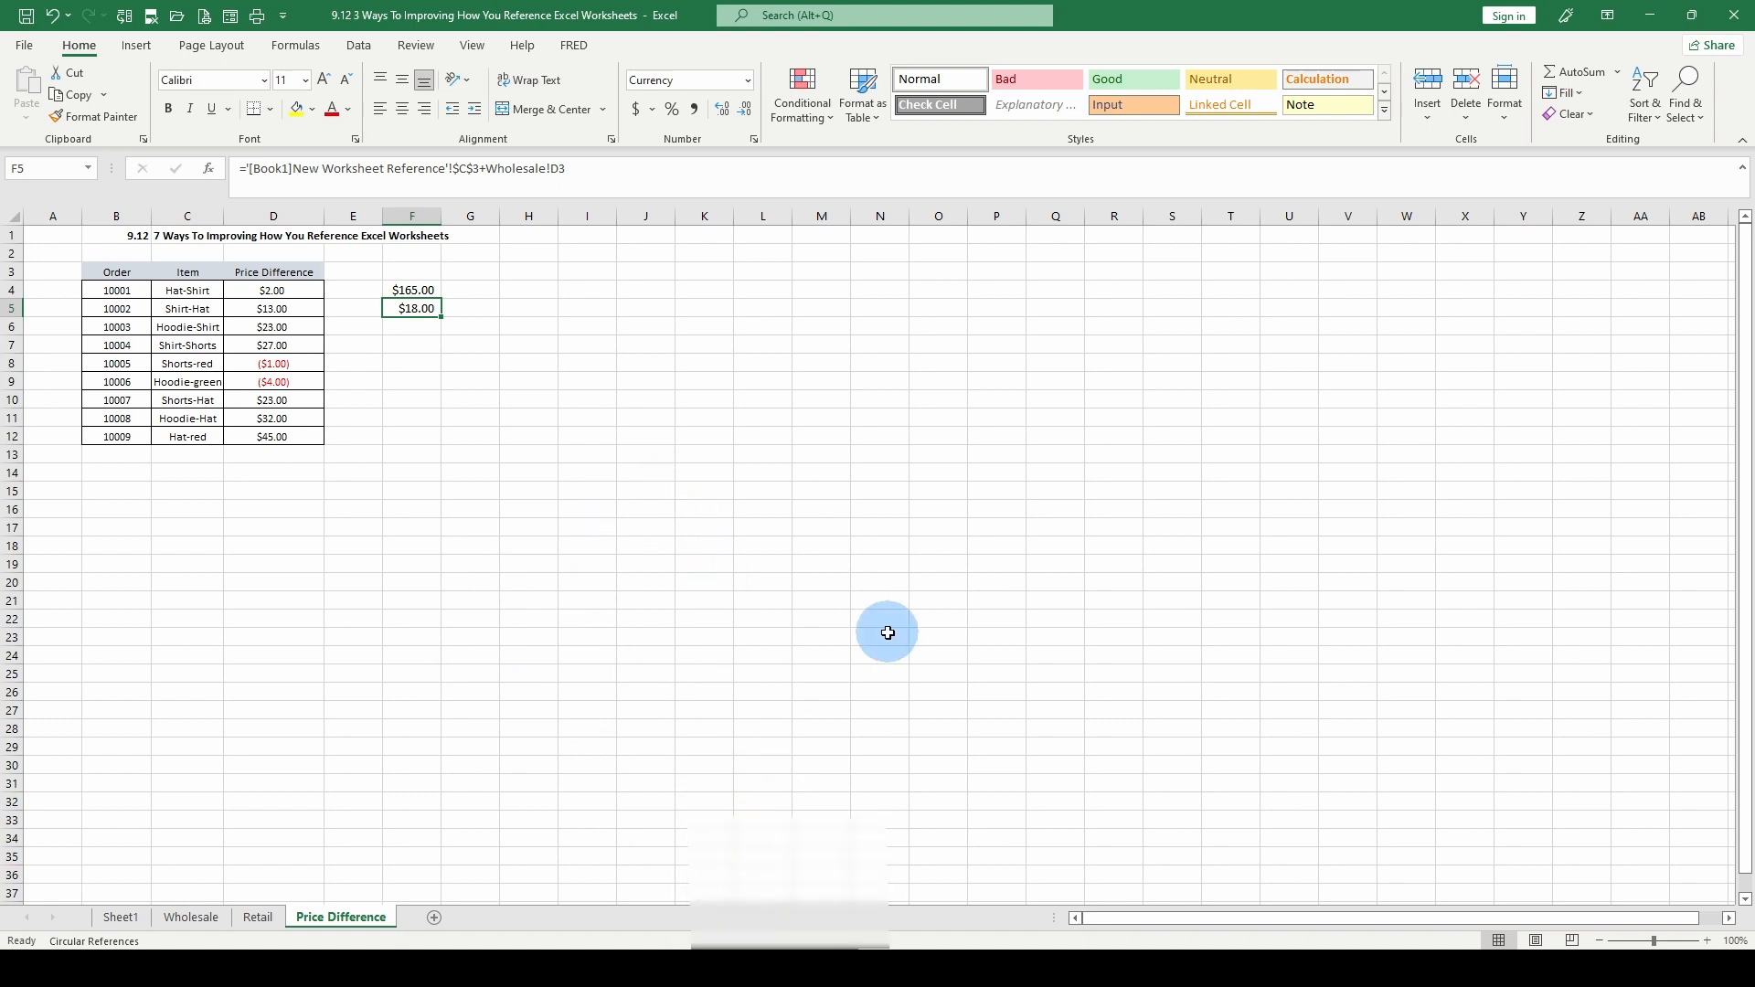
Close the Book1 workbook and inspect the external reference formula in F4 of the Price Difference sheet
{"action": "left_click", "coordinate": [800, 967]}
{"action": "left_click", "coordinate": [1641, 901]}
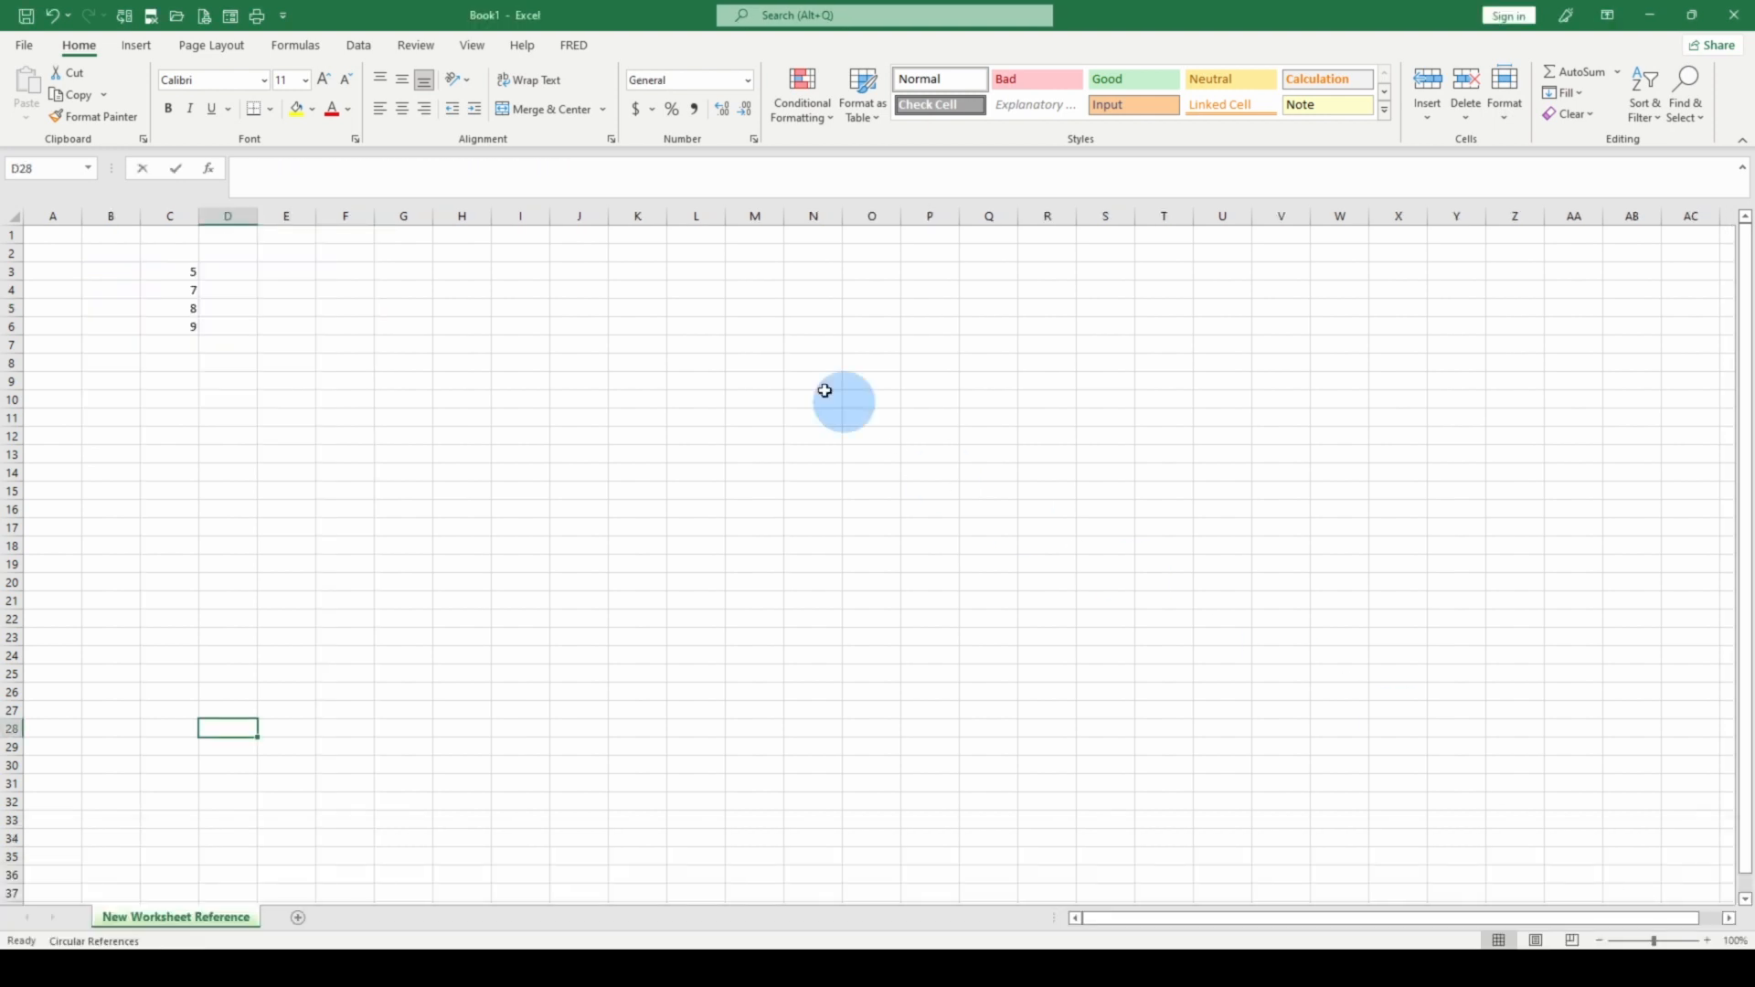
{"action": "left_click", "coordinate": [137, 272]}
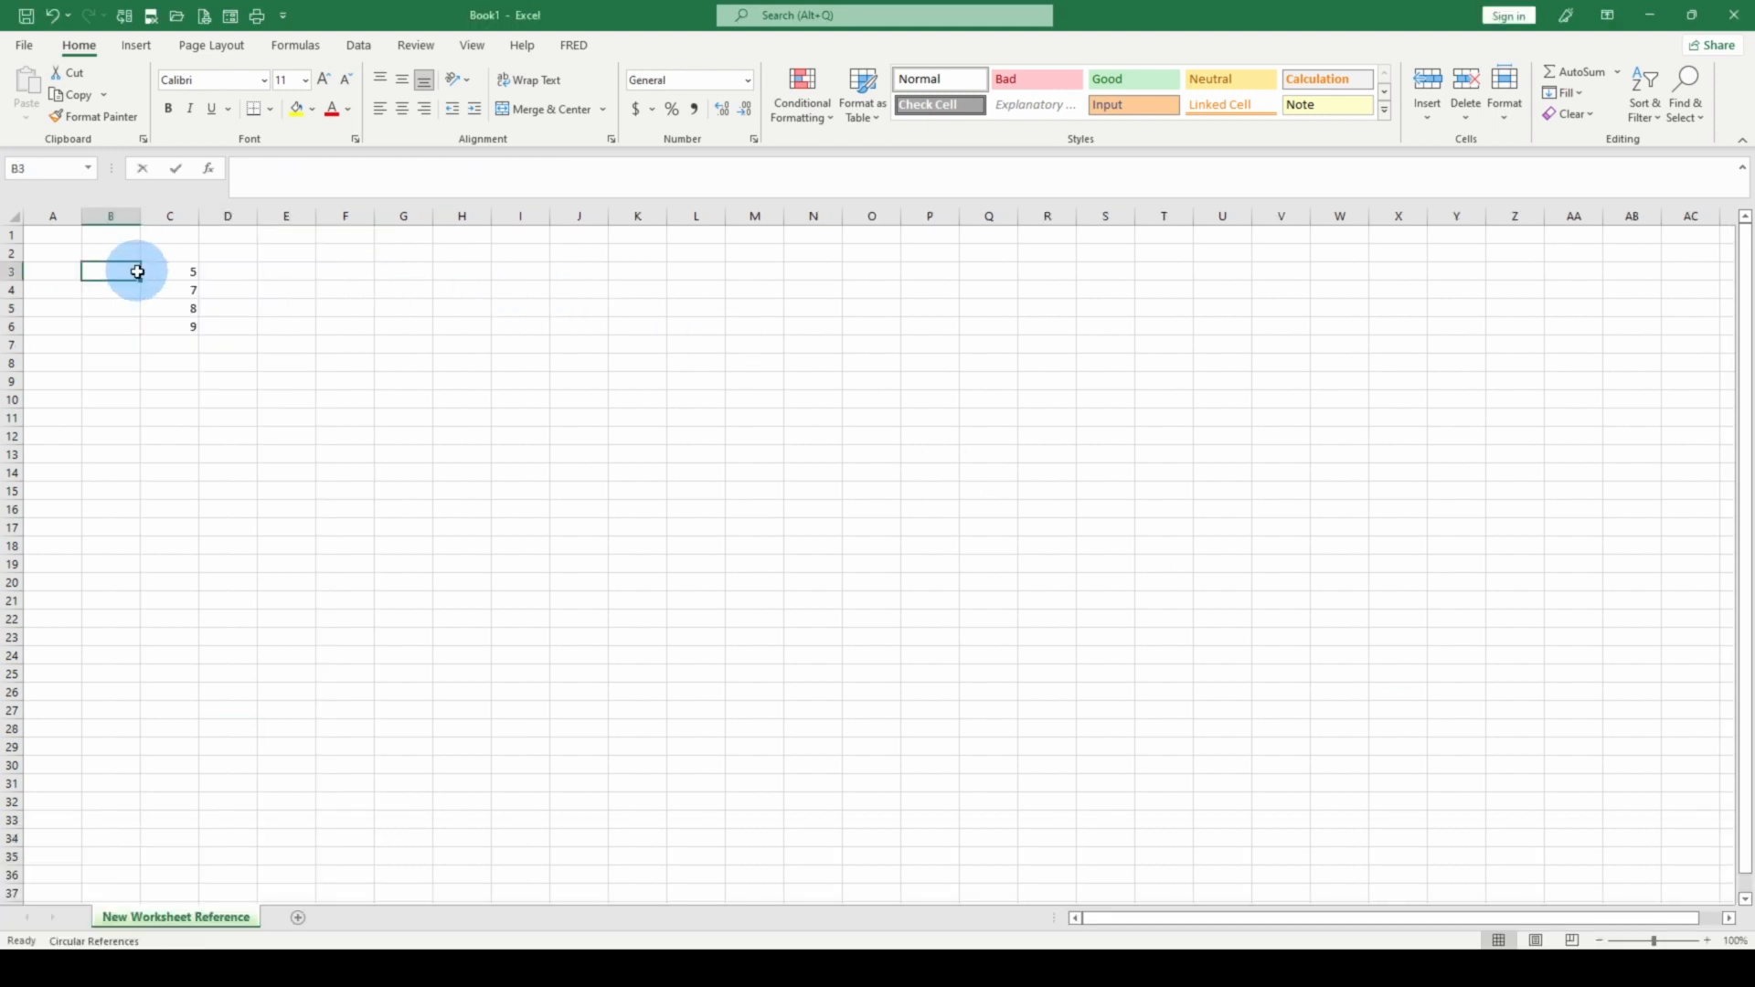
{"action": "left_click", "coordinate": [185, 276]}
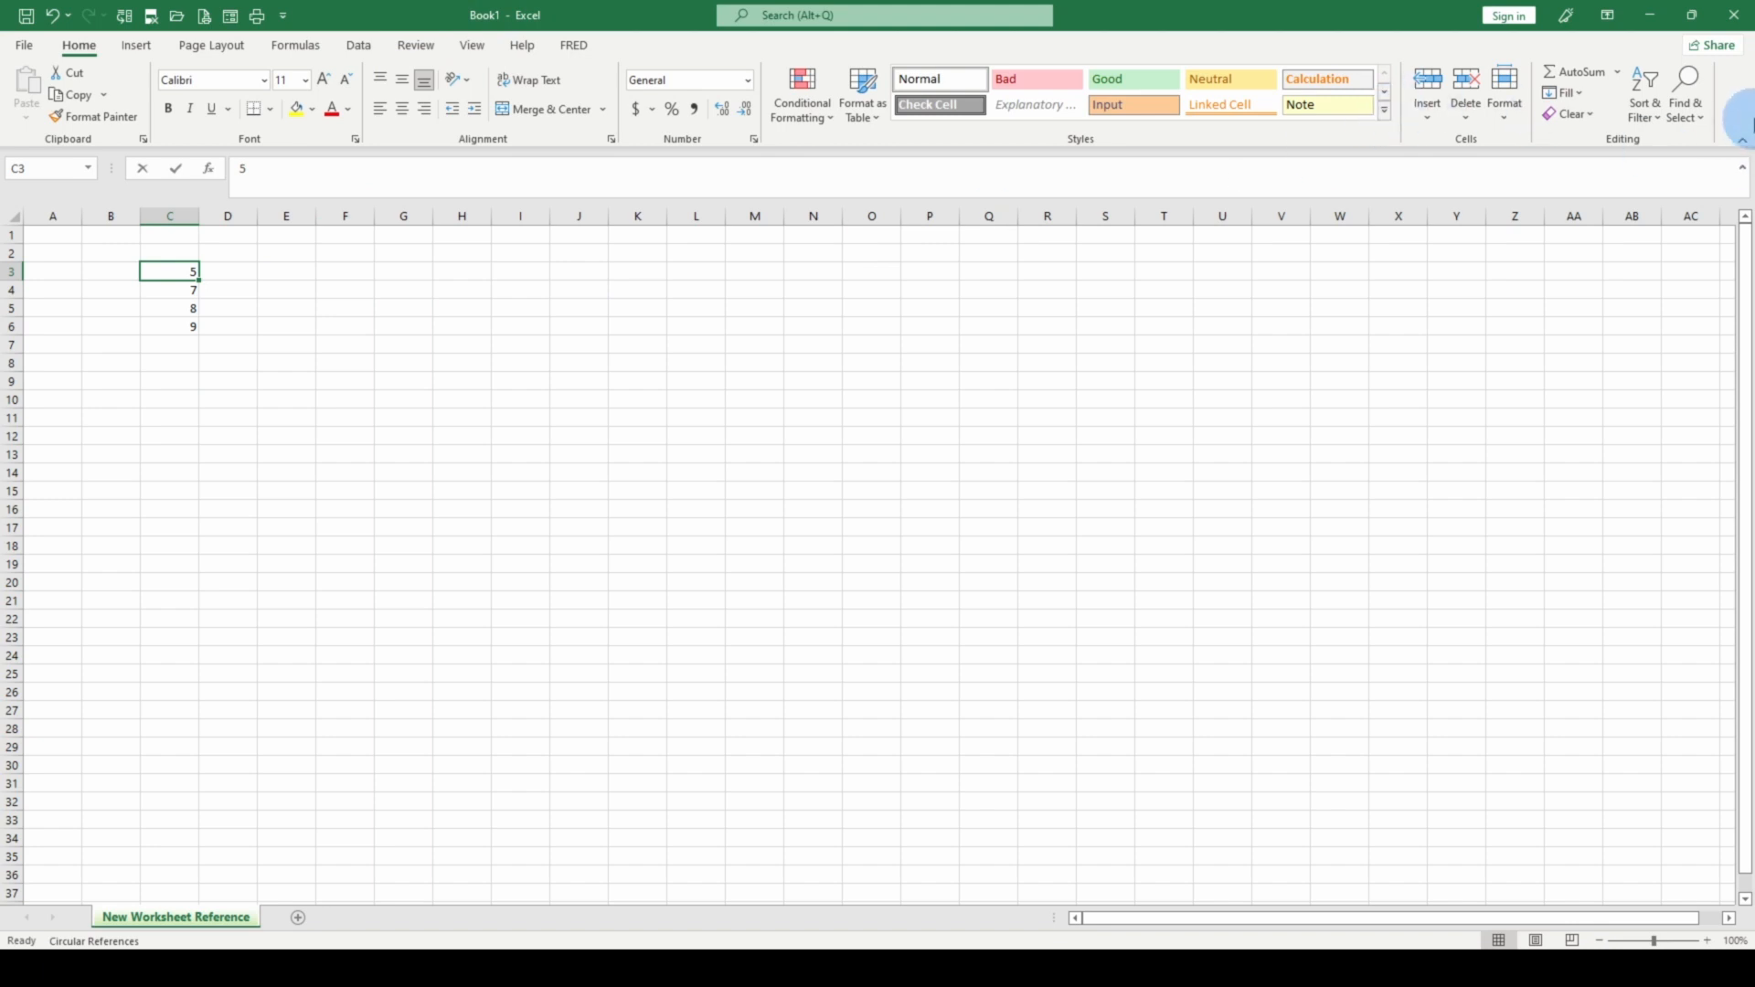
{"action": "left_click", "coordinate": [1734, 22]}
{"action": "left_click", "coordinate": [877, 512]}
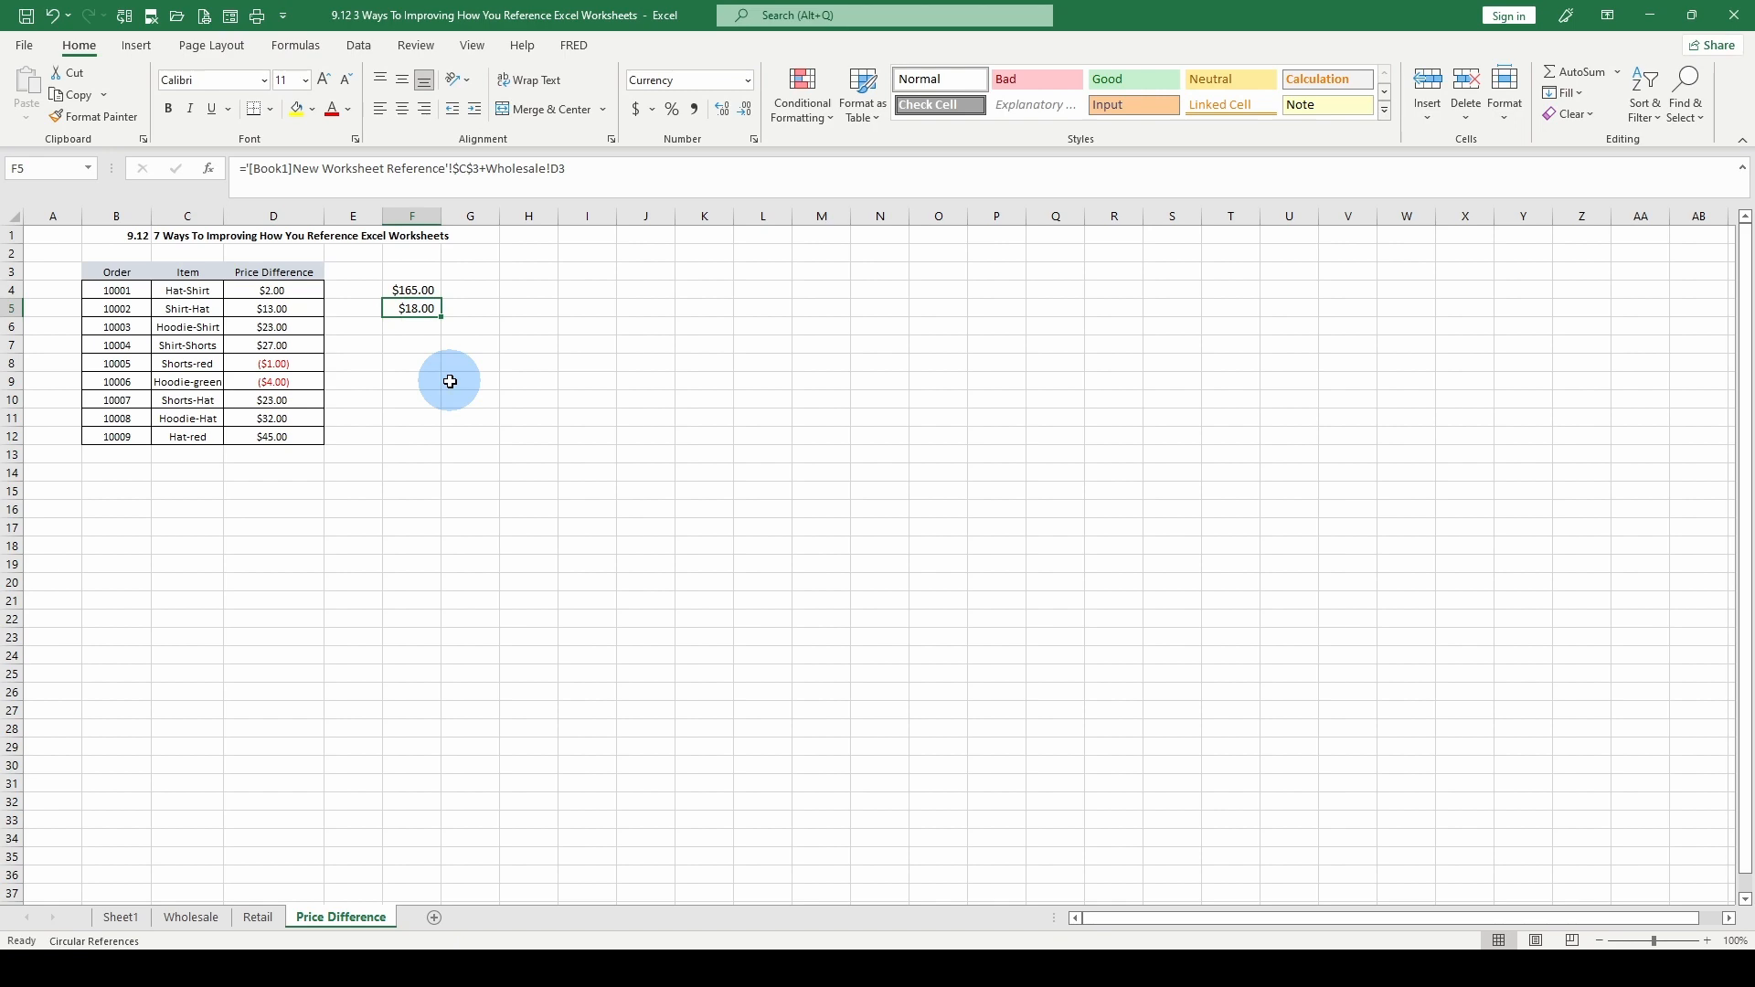
{"action": "key", "text": "Up"}
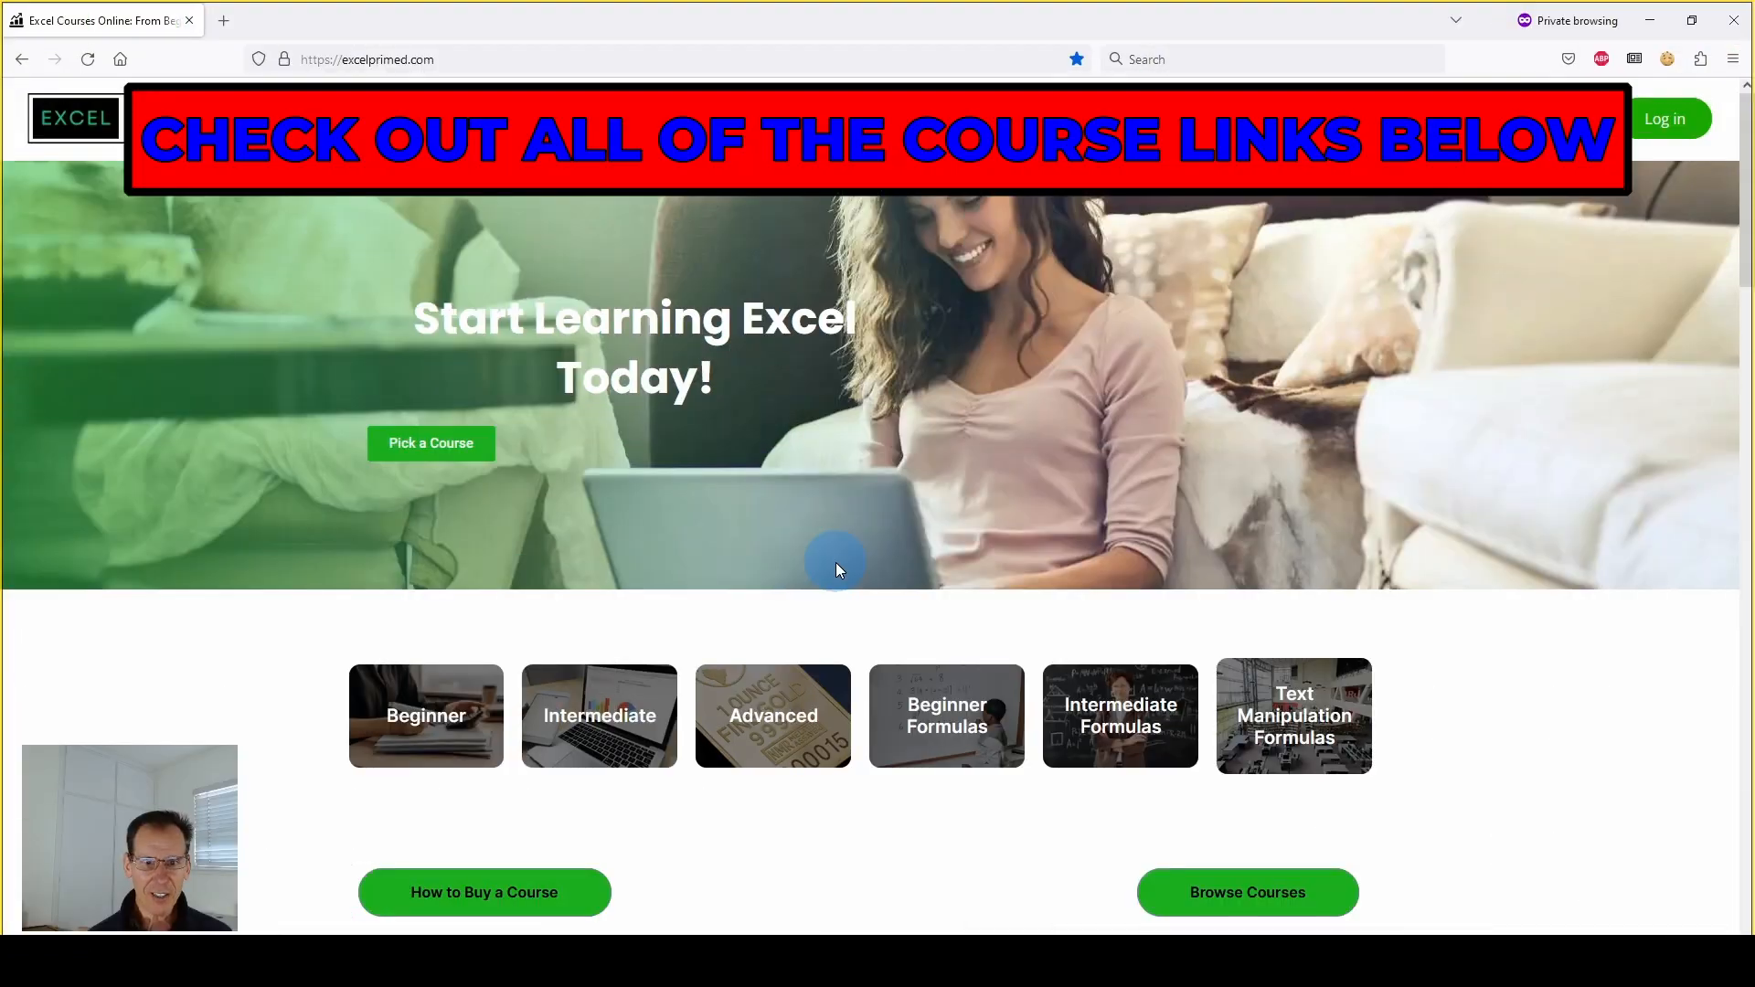
{"action": "scroll", "coordinate": [835, 563], "scroll_direction": "down", "scroll_amount": 3}
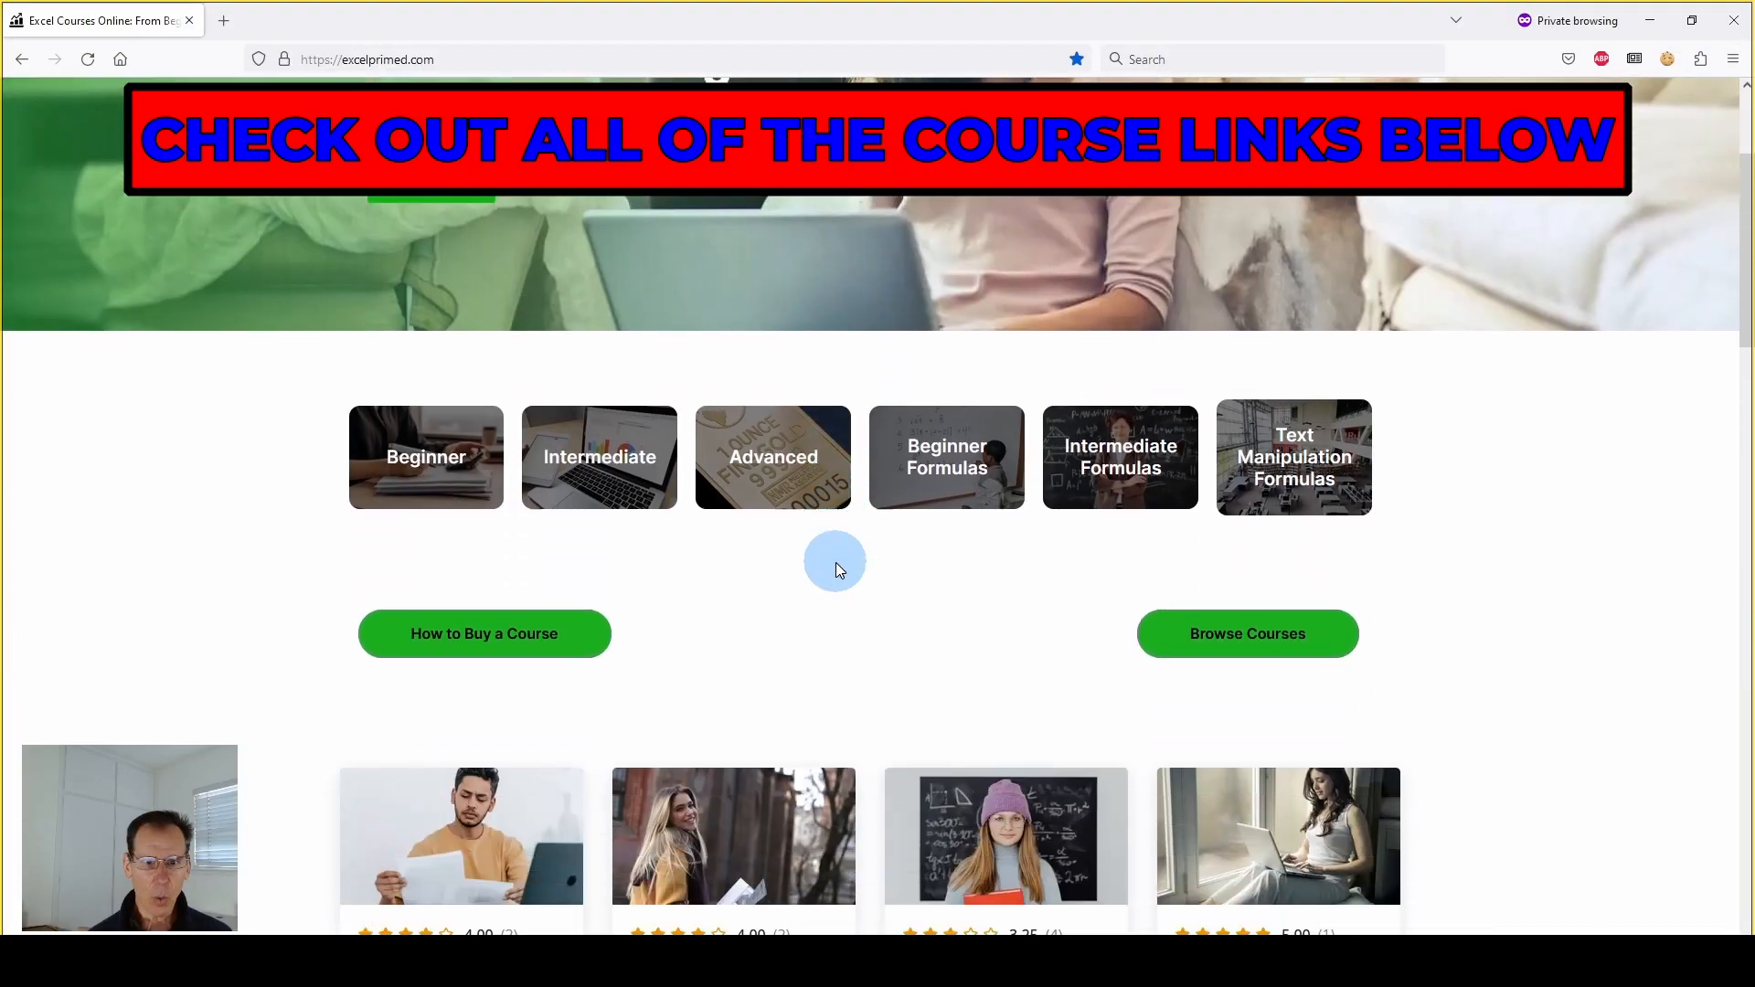
Switch to the browser and look through the Excel course listings on the excelprimed.com home page
{"action": "scroll", "coordinate": [836, 562], "scroll_direction": "down", "scroll_amount": 6}
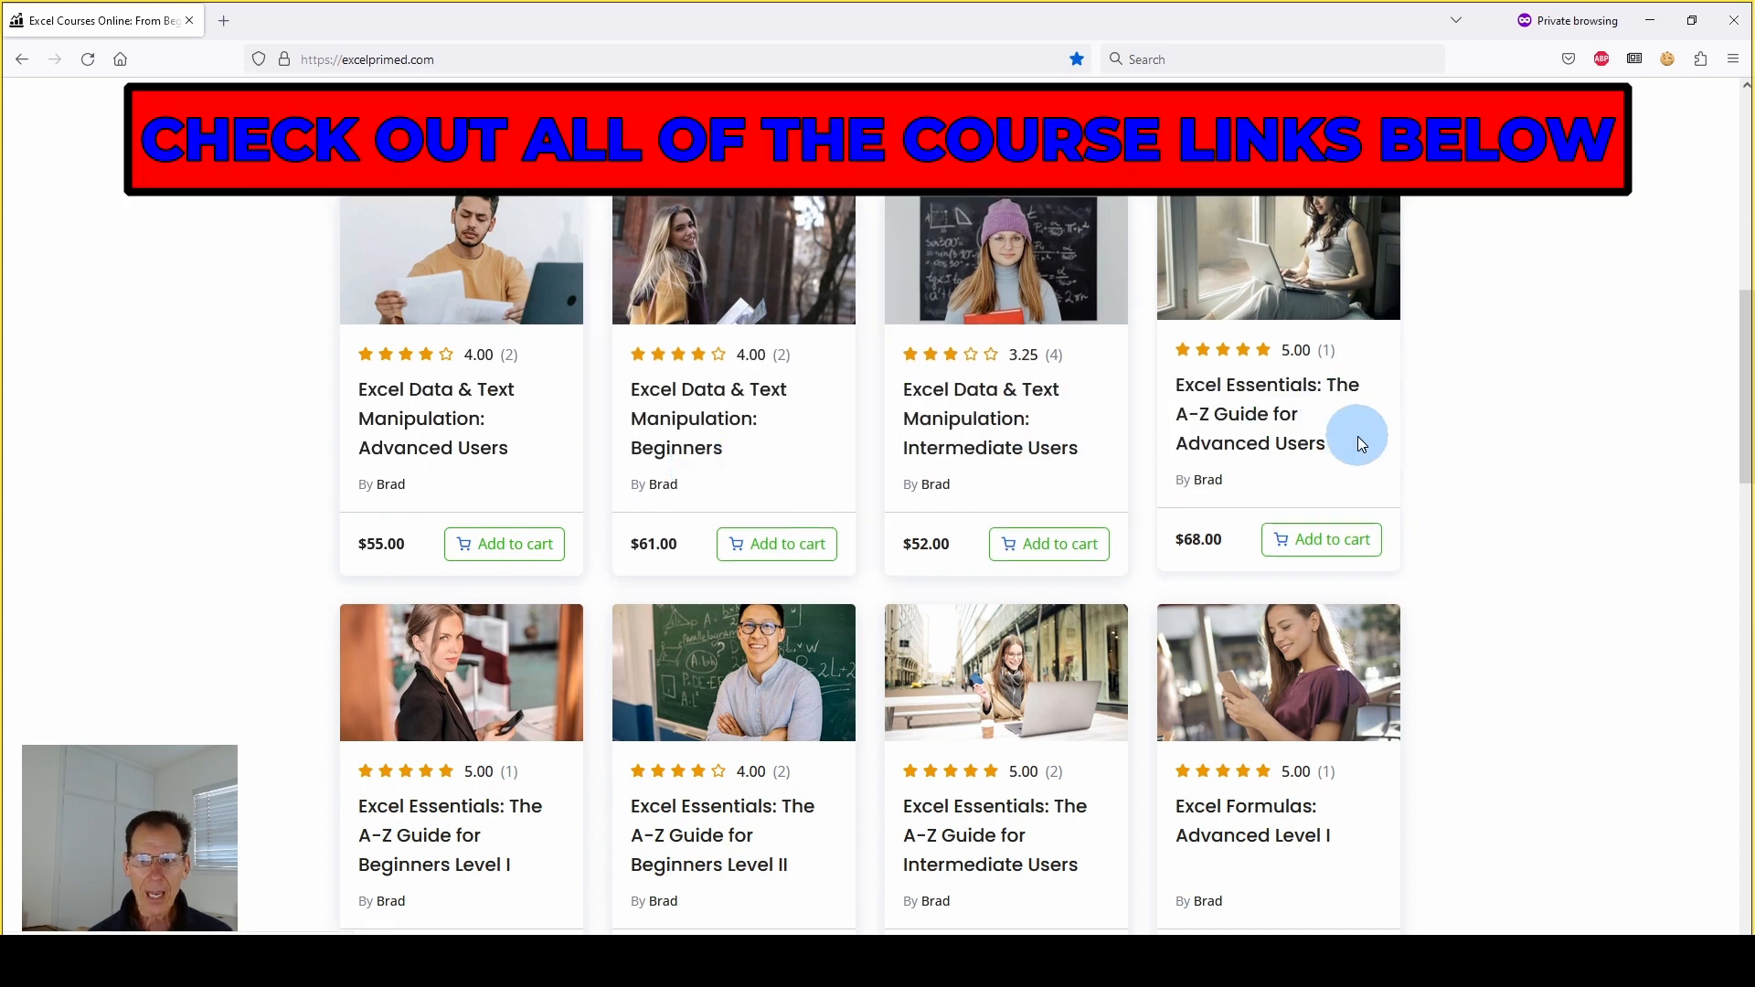
{"action": "scroll", "coordinate": [1097, 478], "scroll_direction": "down", "scroll_amount": 1}
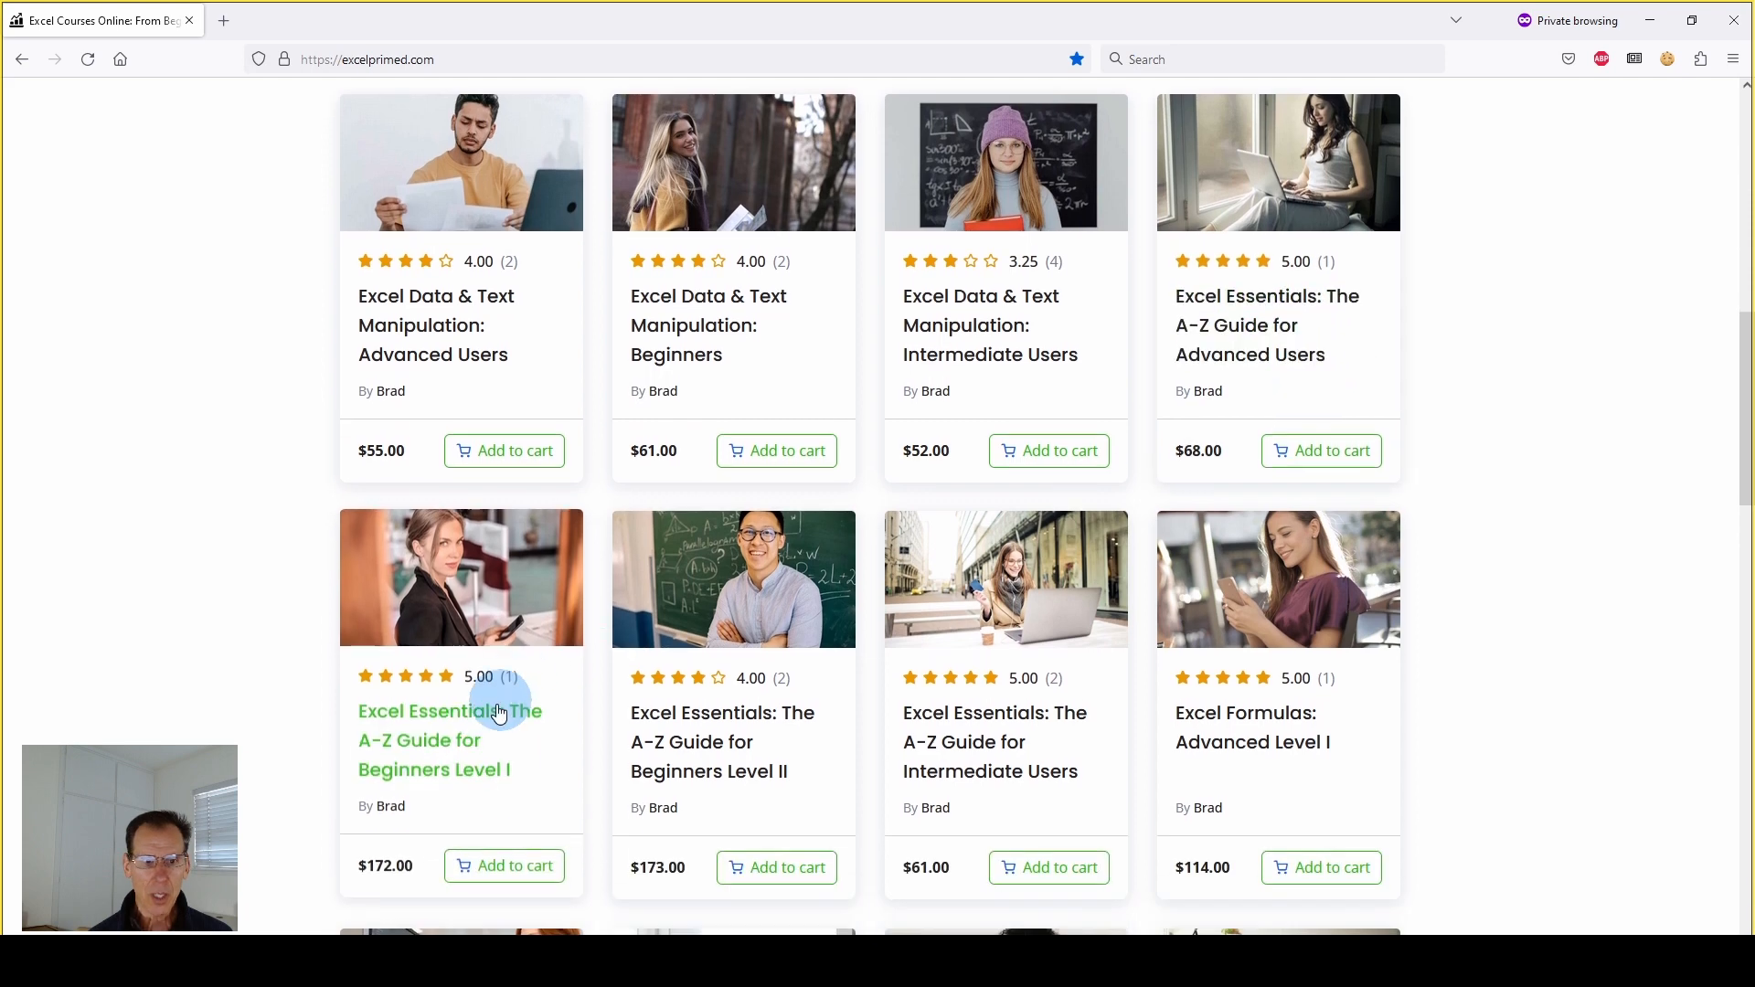
{"action": "scroll", "coordinate": [463, 717], "scroll_direction": "down", "scroll_amount": 1}
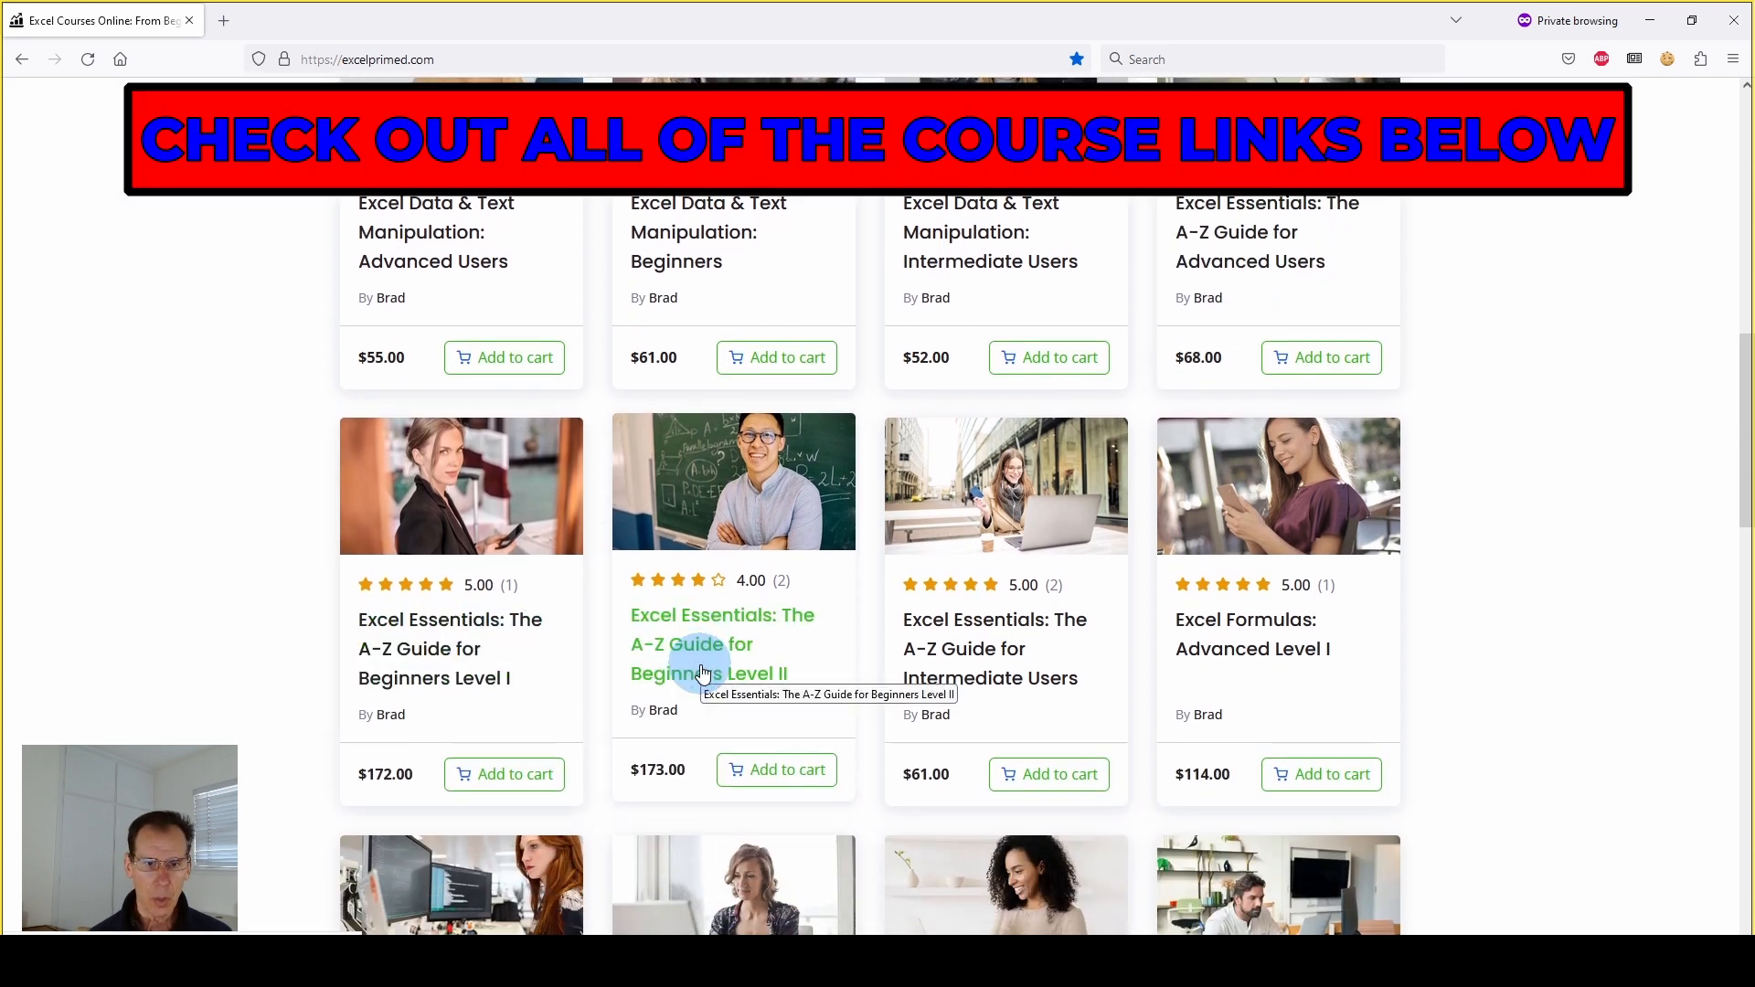
{"action": "scroll", "coordinate": [1364, 530], "scroll_direction": "down", "scroll_amount": 2}
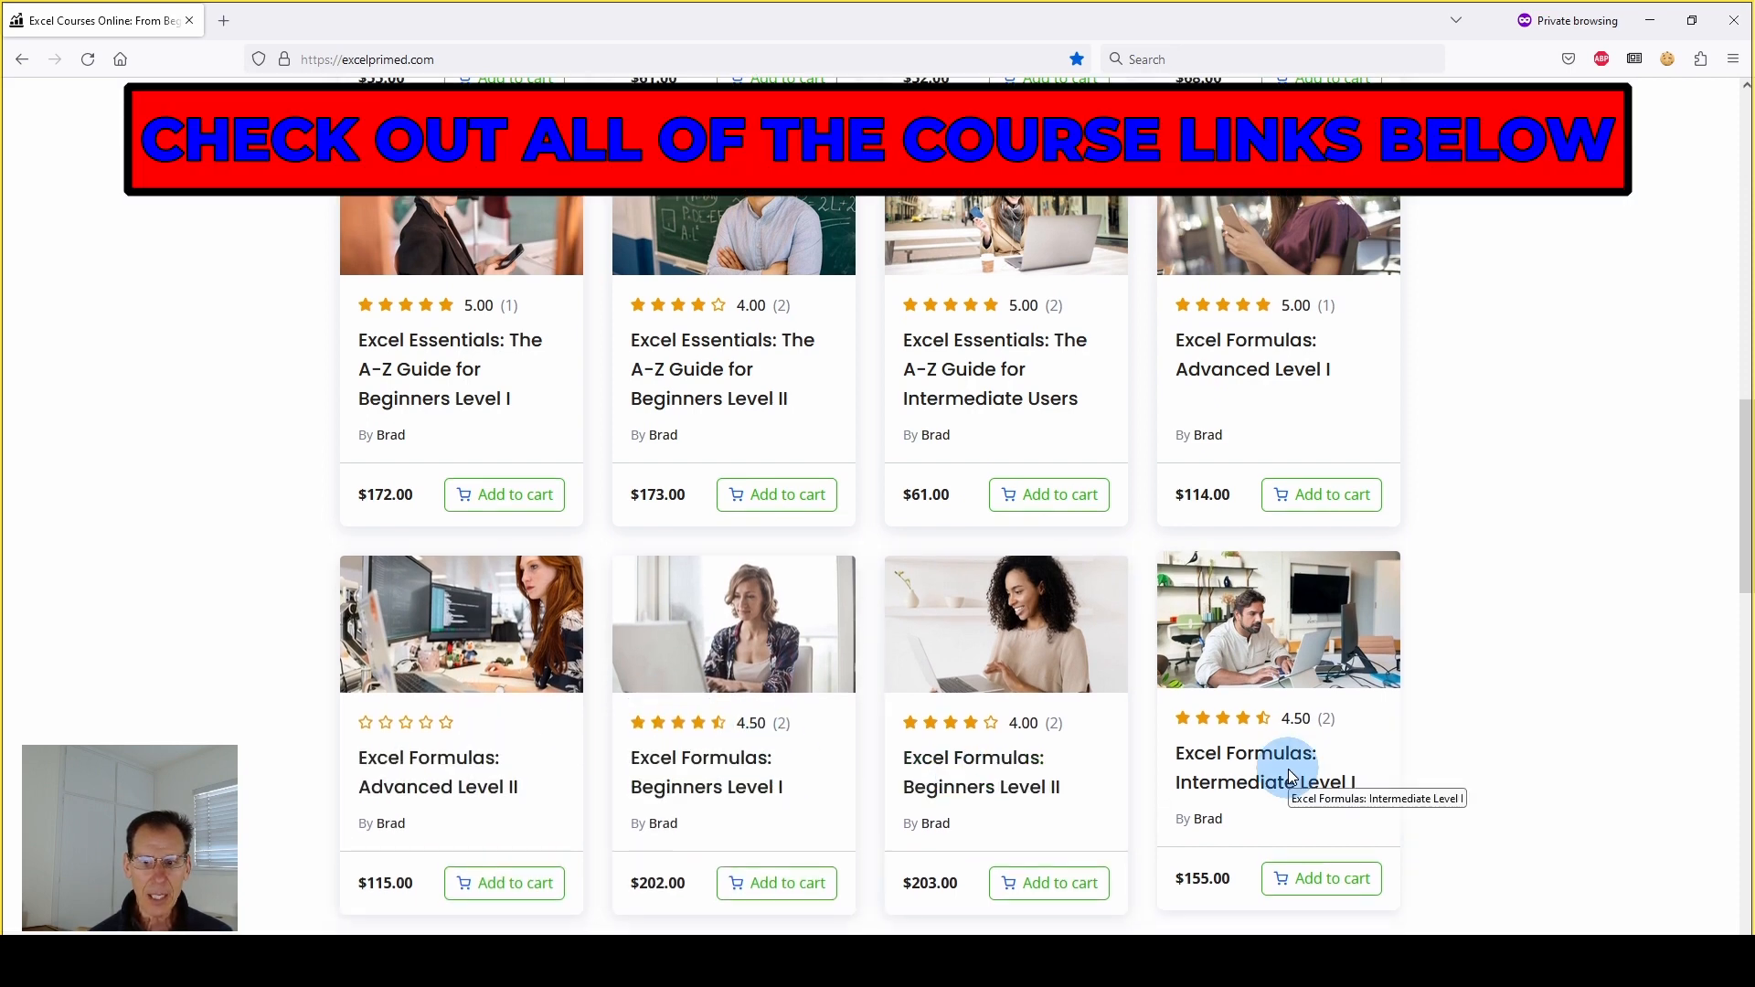
{"action": "scroll", "coordinate": [393, 804], "scroll_direction": "down", "scroll_amount": 4}
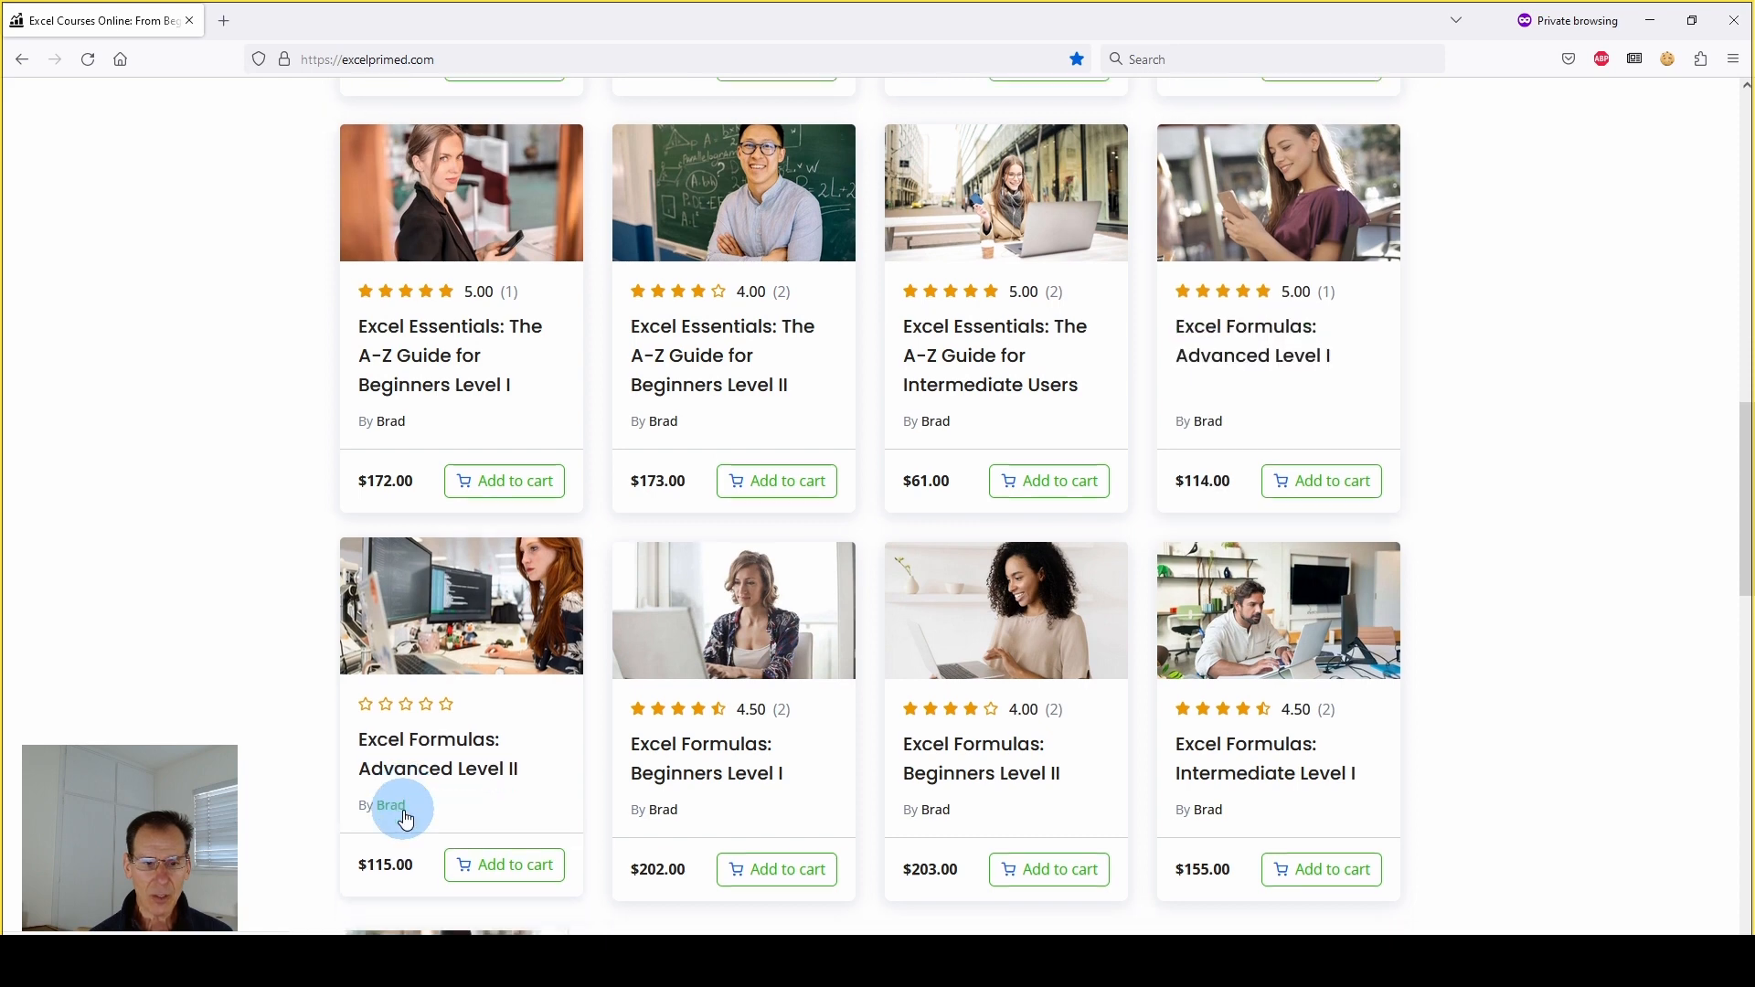
{"action": "scroll", "coordinate": [689, 415], "scroll_direction": "up", "scroll_amount": 10}
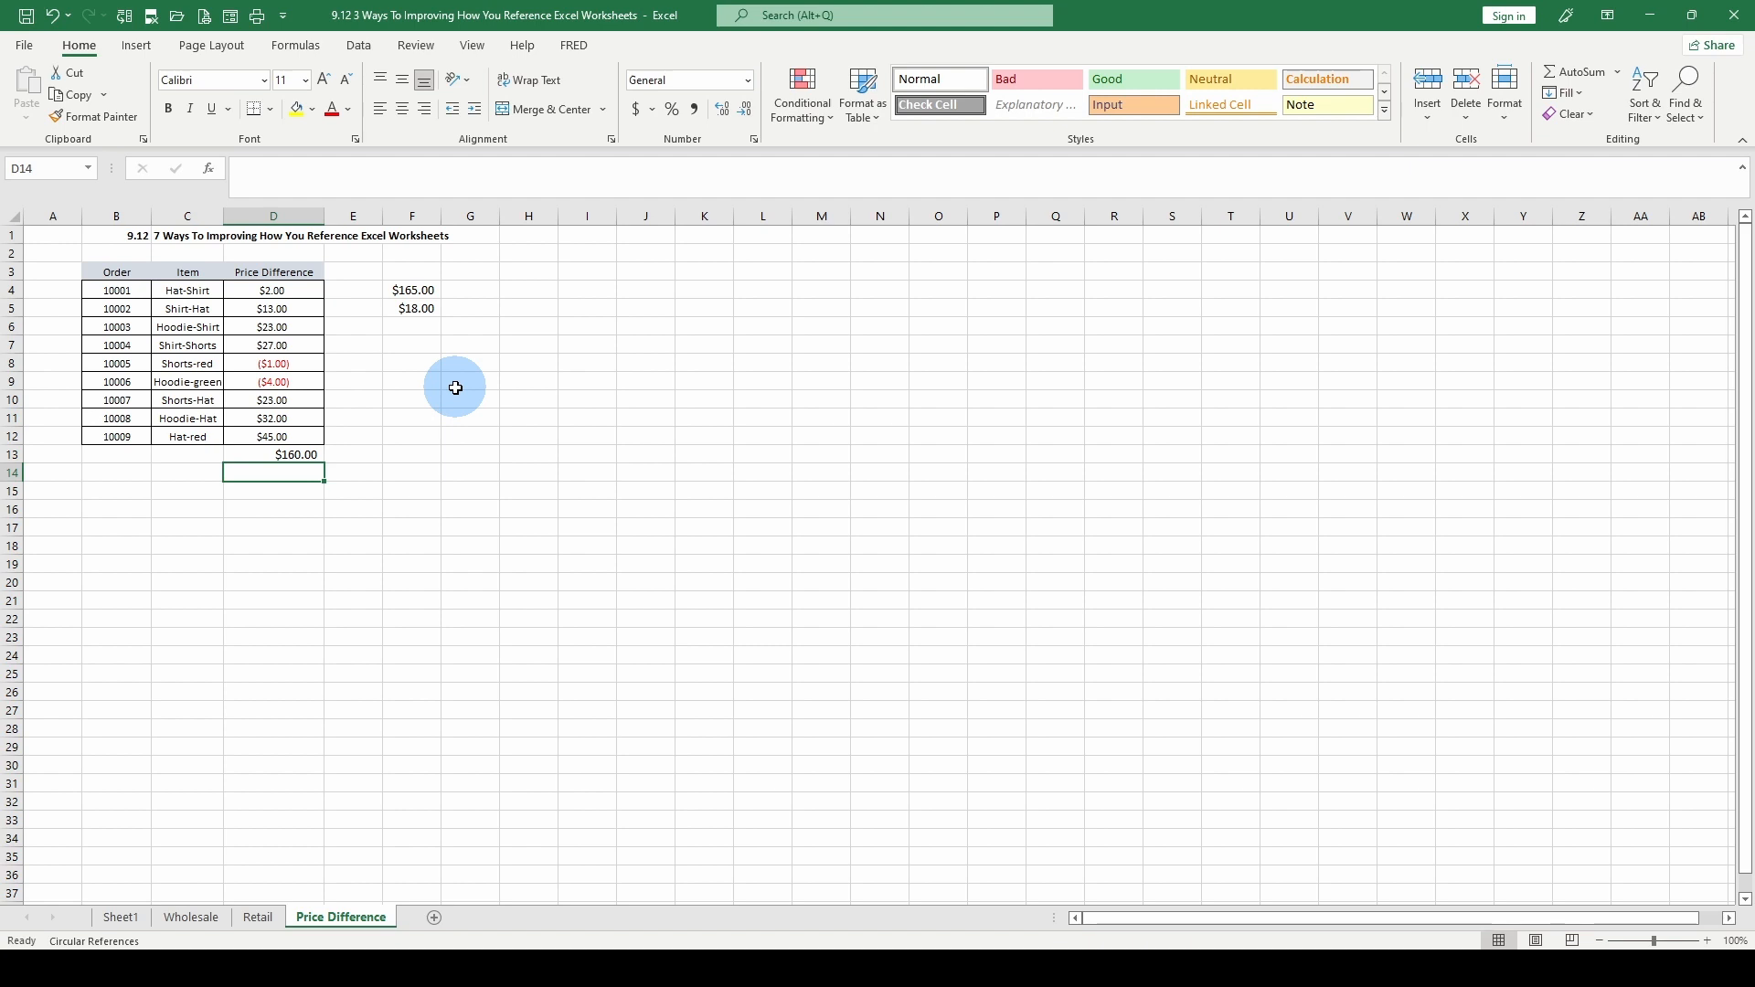
Back in Excel, compare the combined external reference and SUM formula in F4 with the total formula in D13 on the Price Difference sheet
{"action": "left_click", "coordinate": [411, 289]}
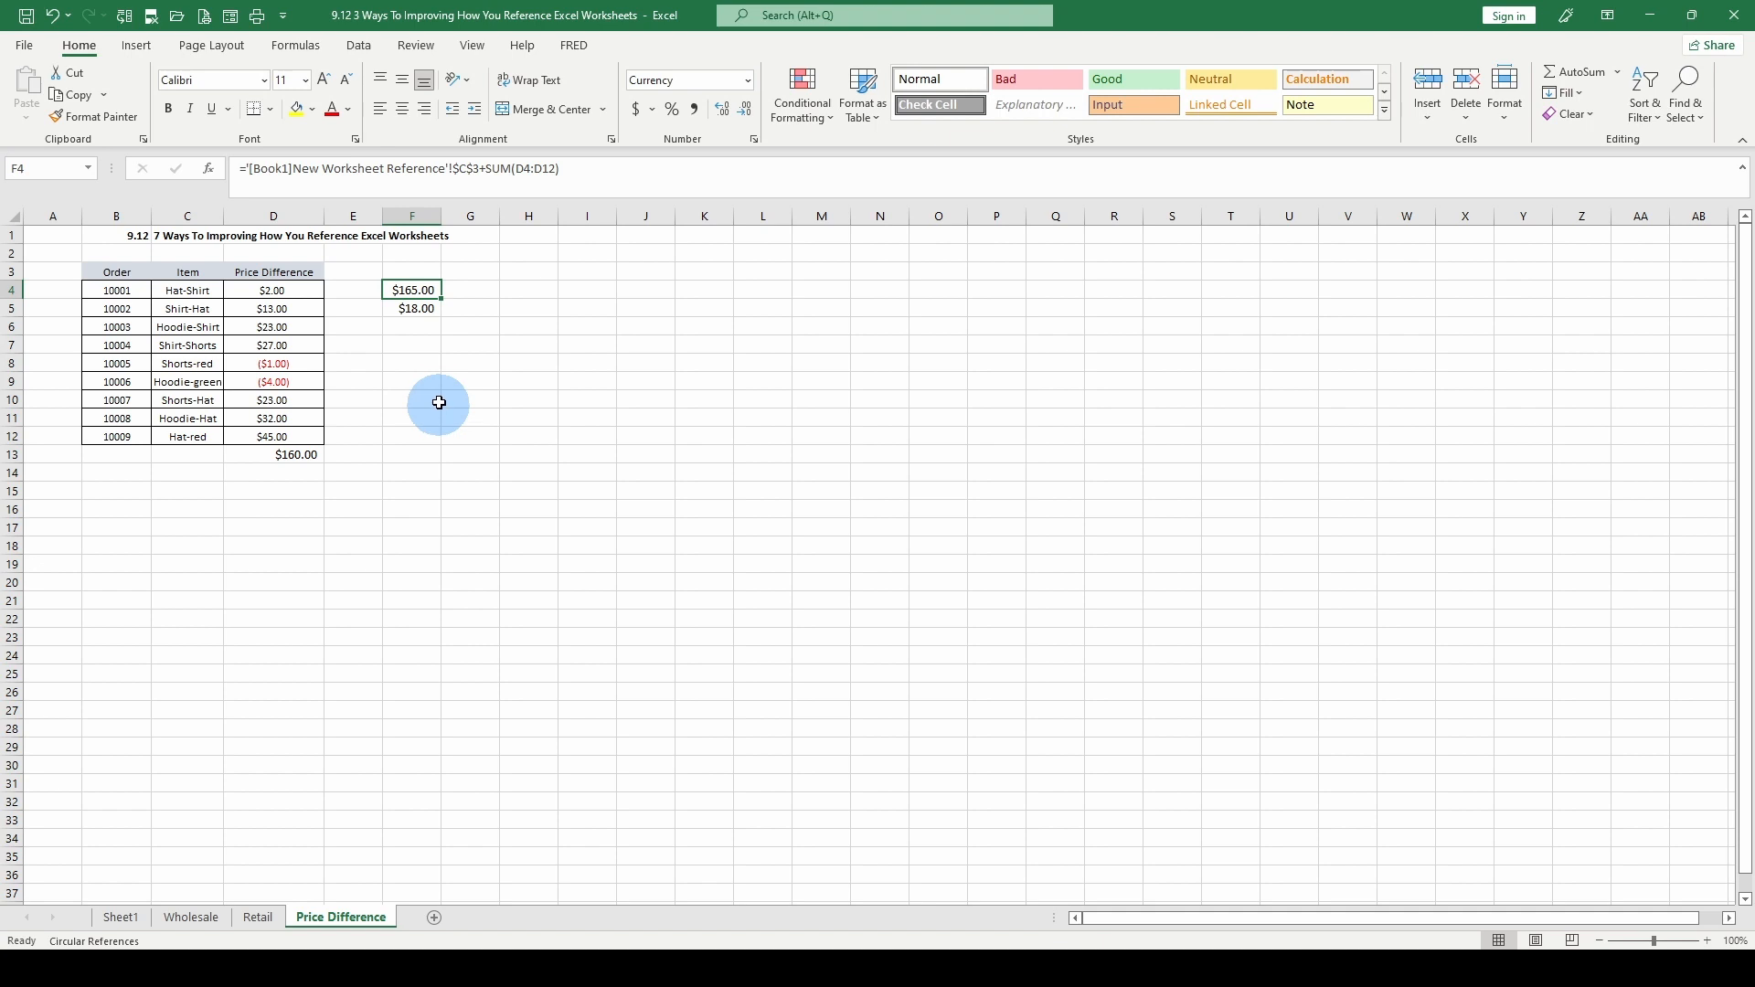
{"action": "left_click", "coordinate": [295, 448]}
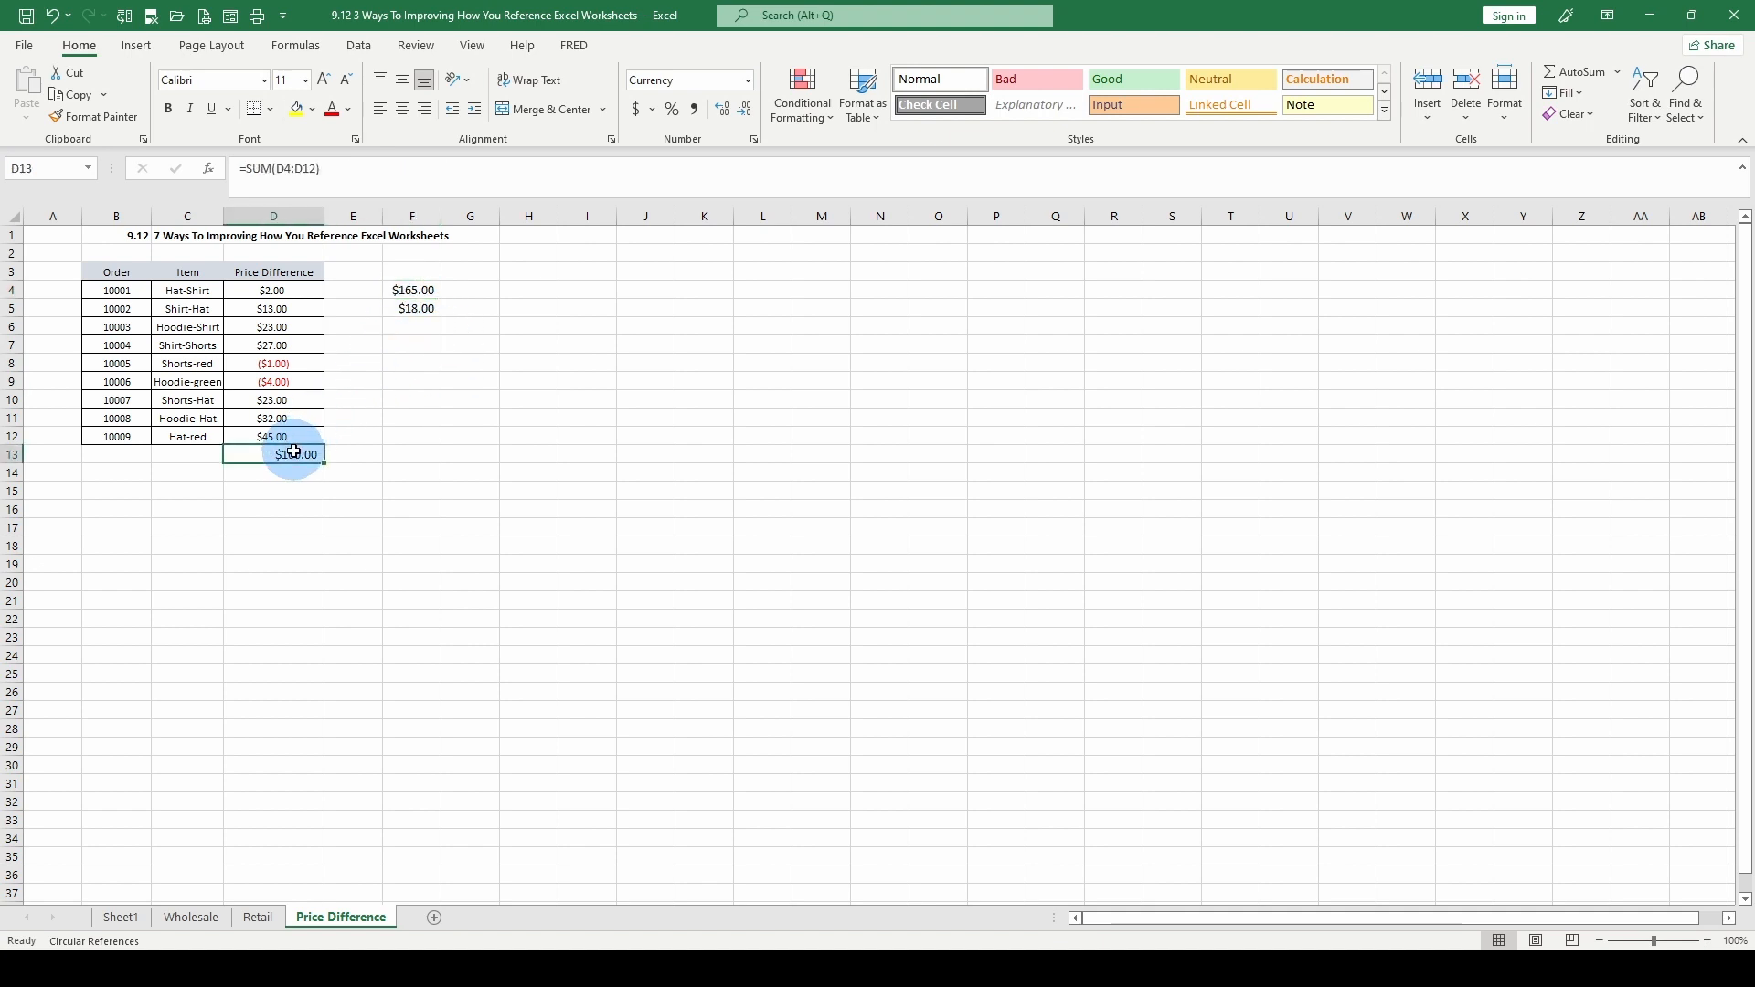
{"action": "left_click", "coordinate": [391, 285]}
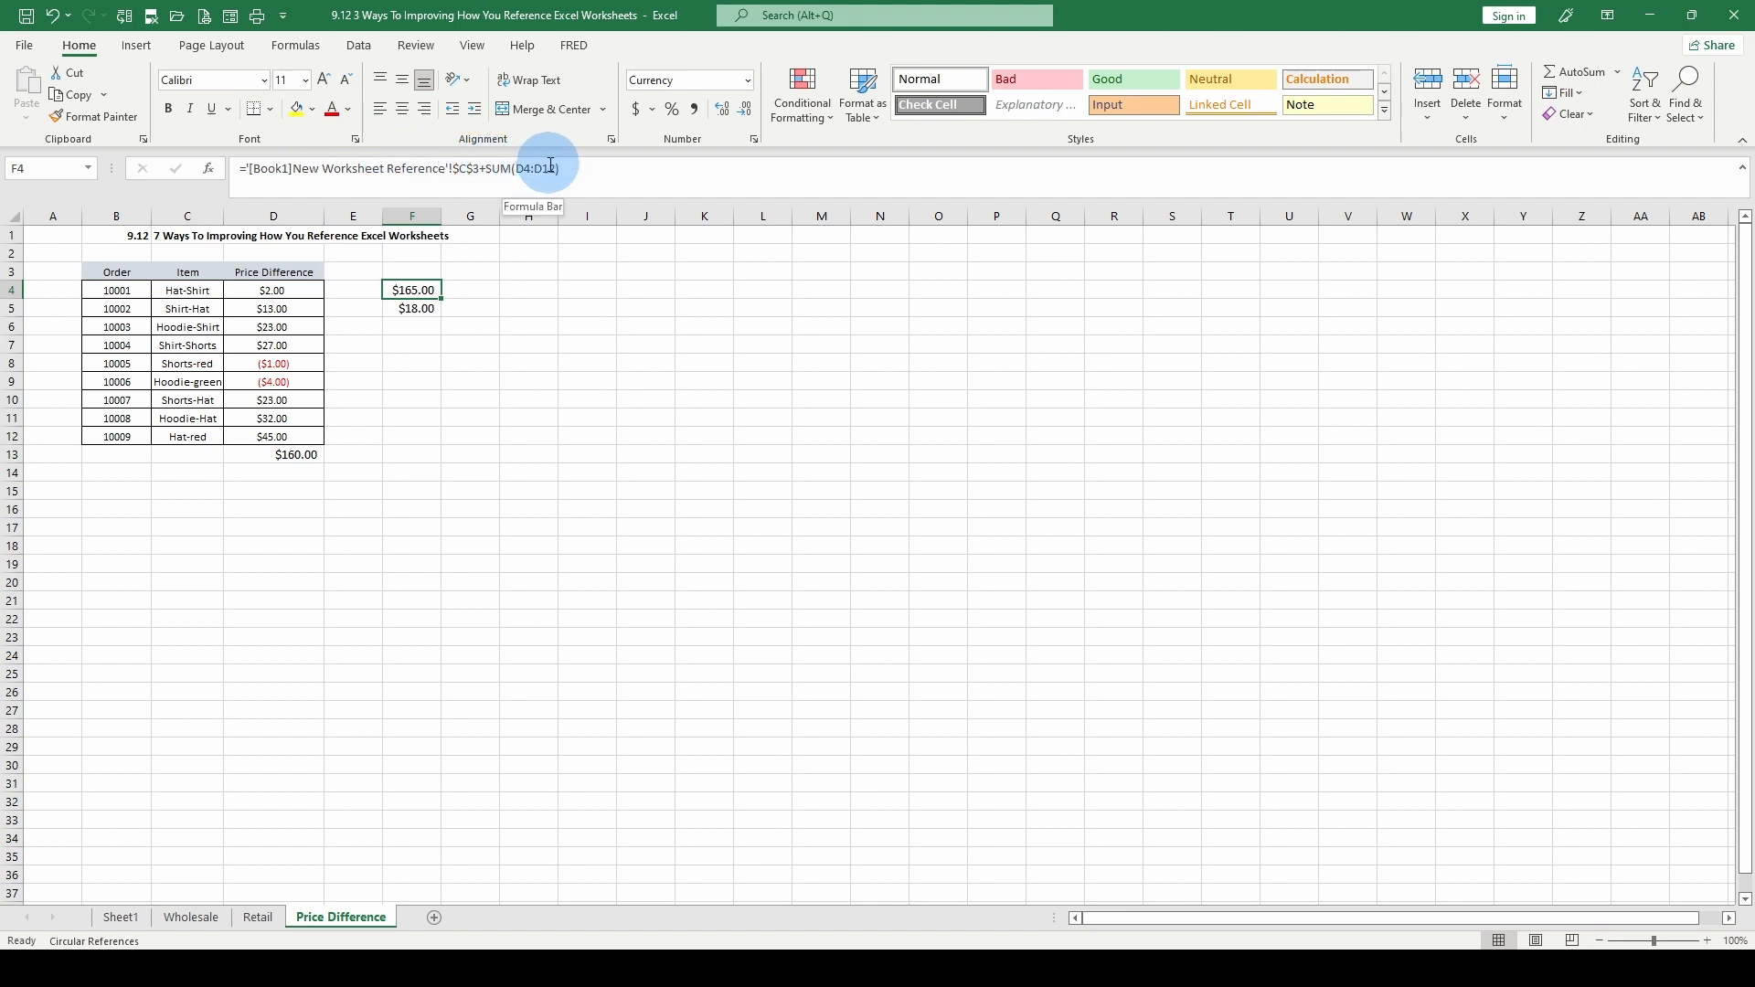
{"action": "left_click", "coordinate": [273, 454]}
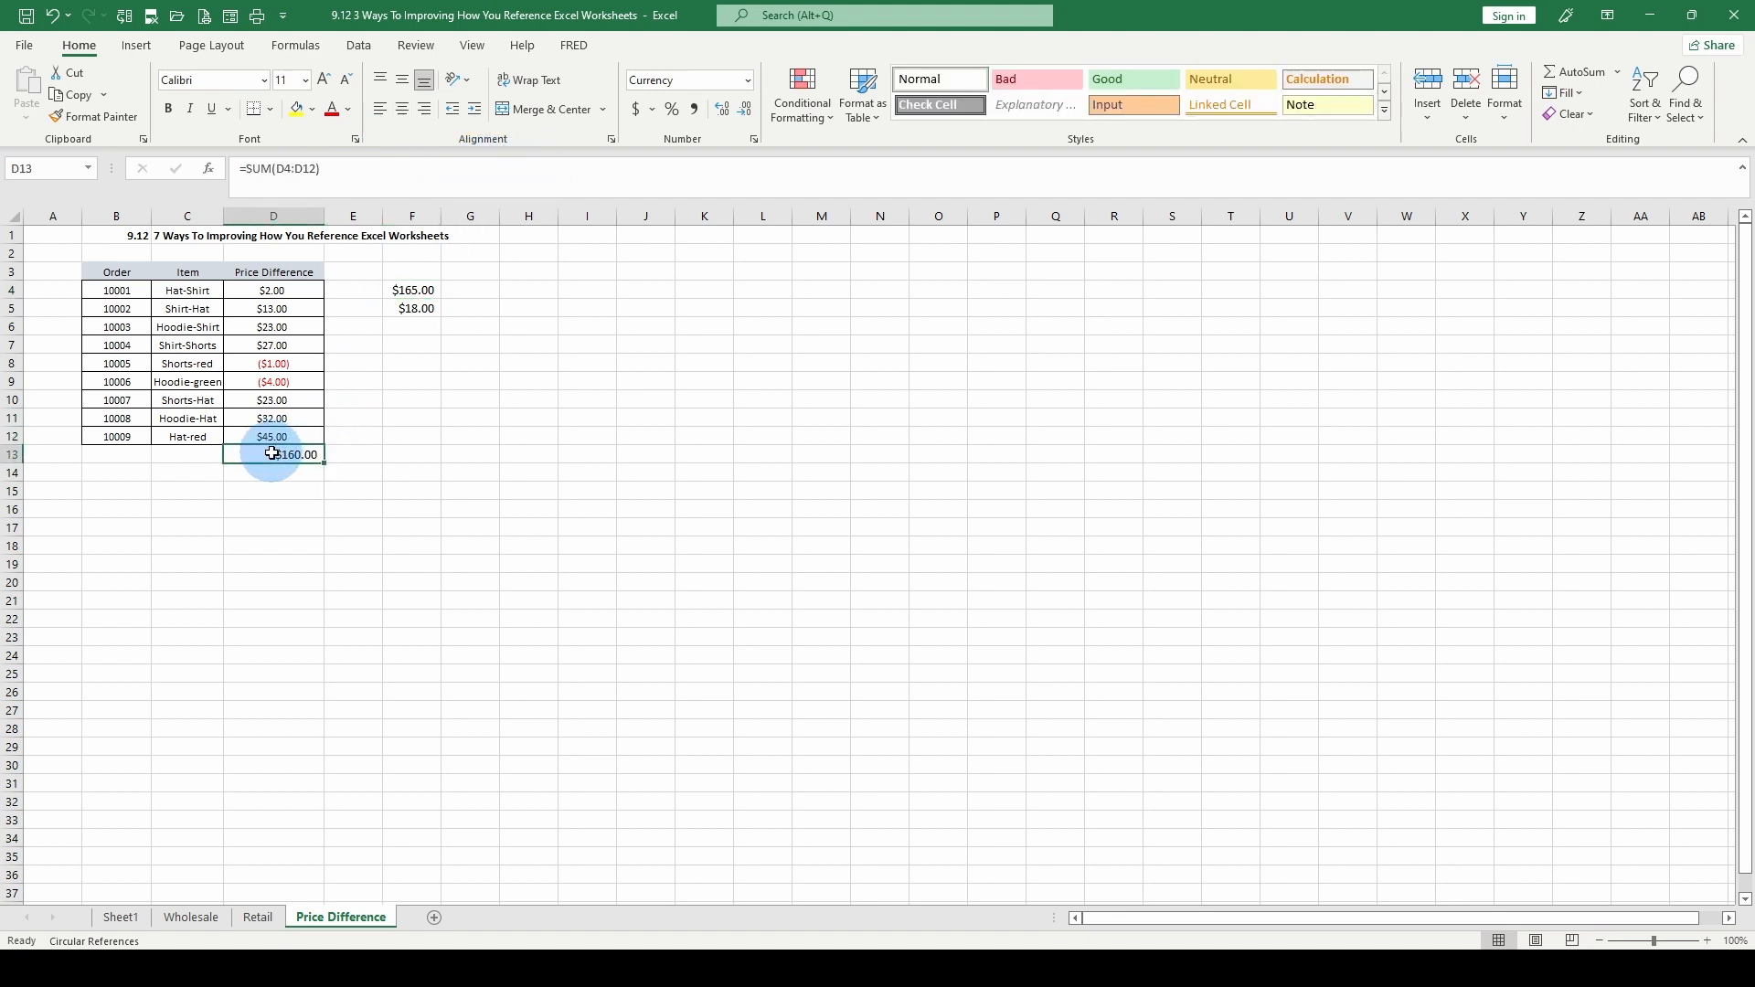
Check F5's formula against cell D3 of the Wholesale sheet, and inspect the external reference formula in F4 of the Price Difference sheet
{"action": "left_click", "coordinate": [411, 308]}
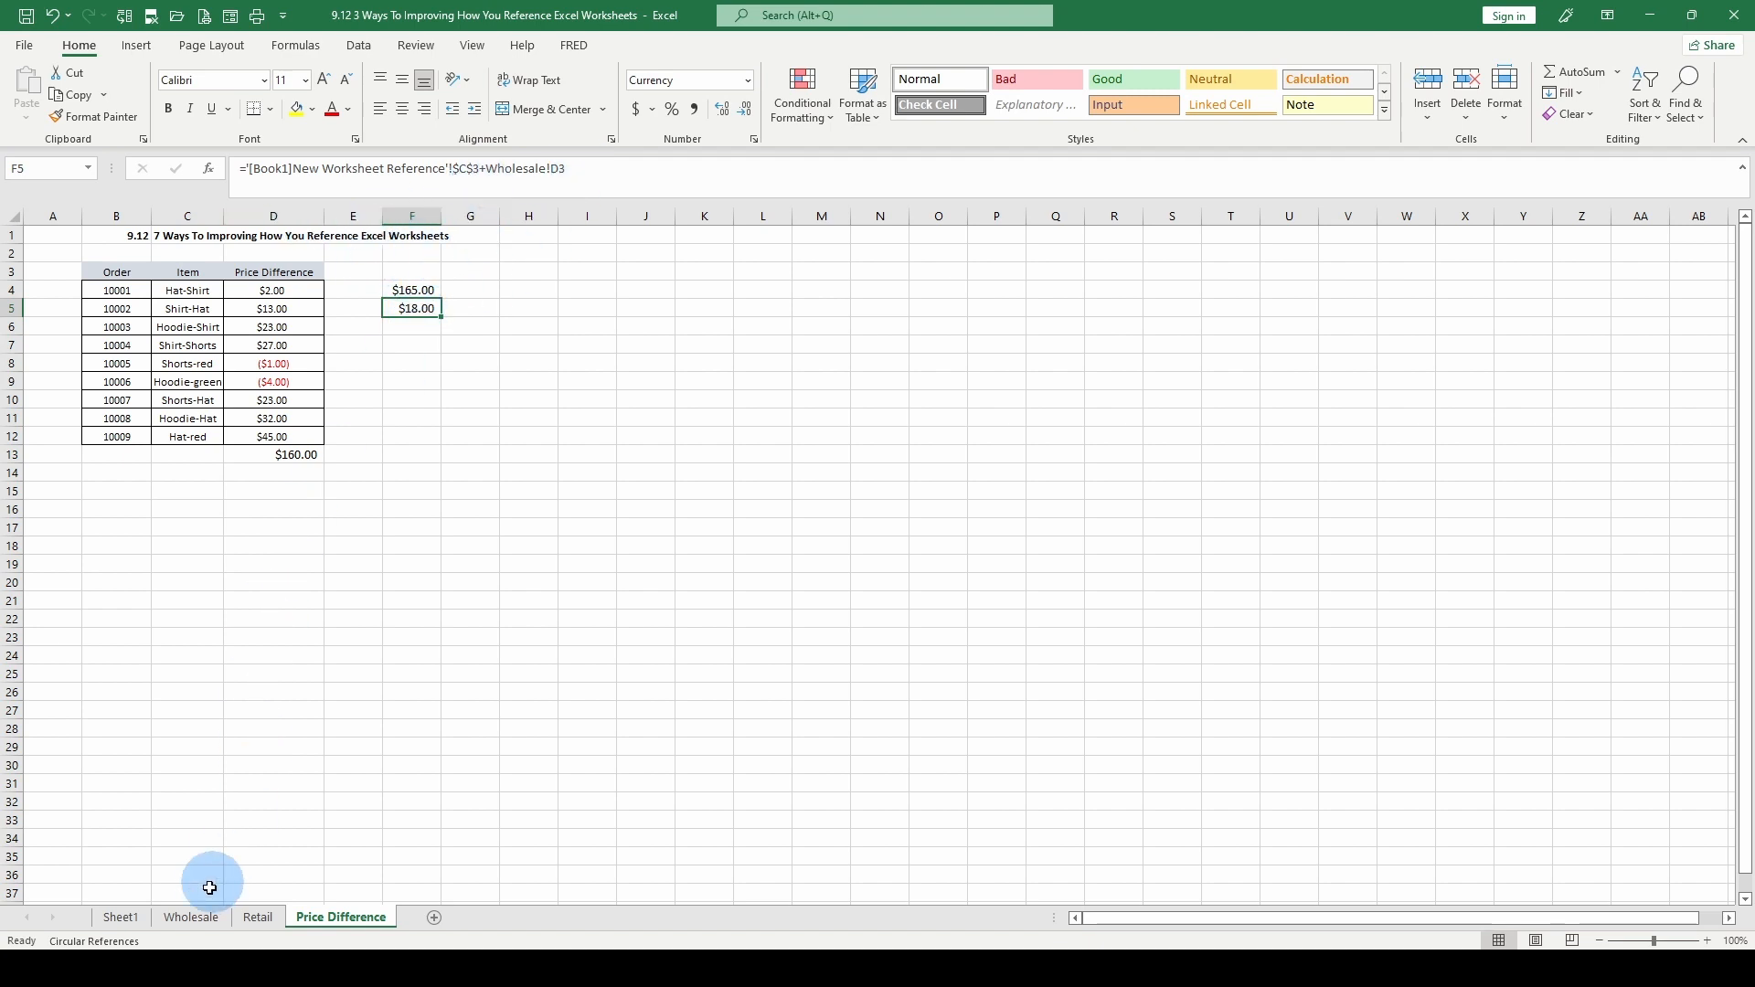
{"action": "left_click", "coordinate": [191, 917]}
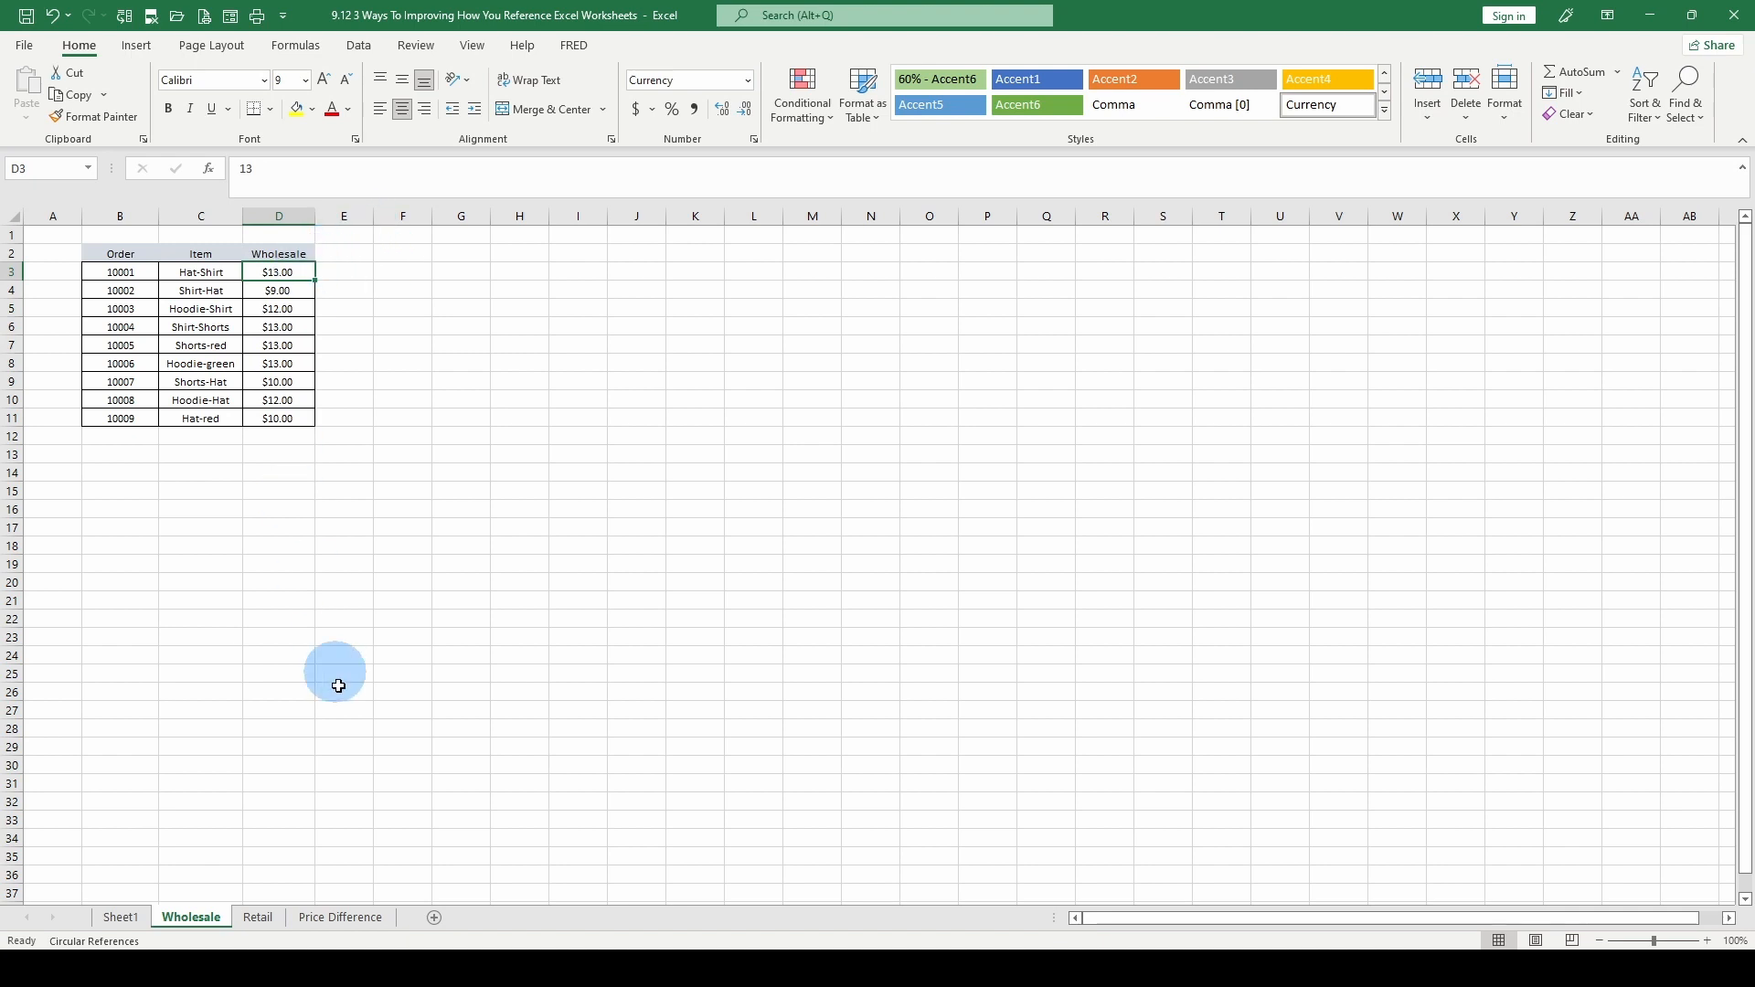
{"action": "left_click", "coordinate": [338, 917]}
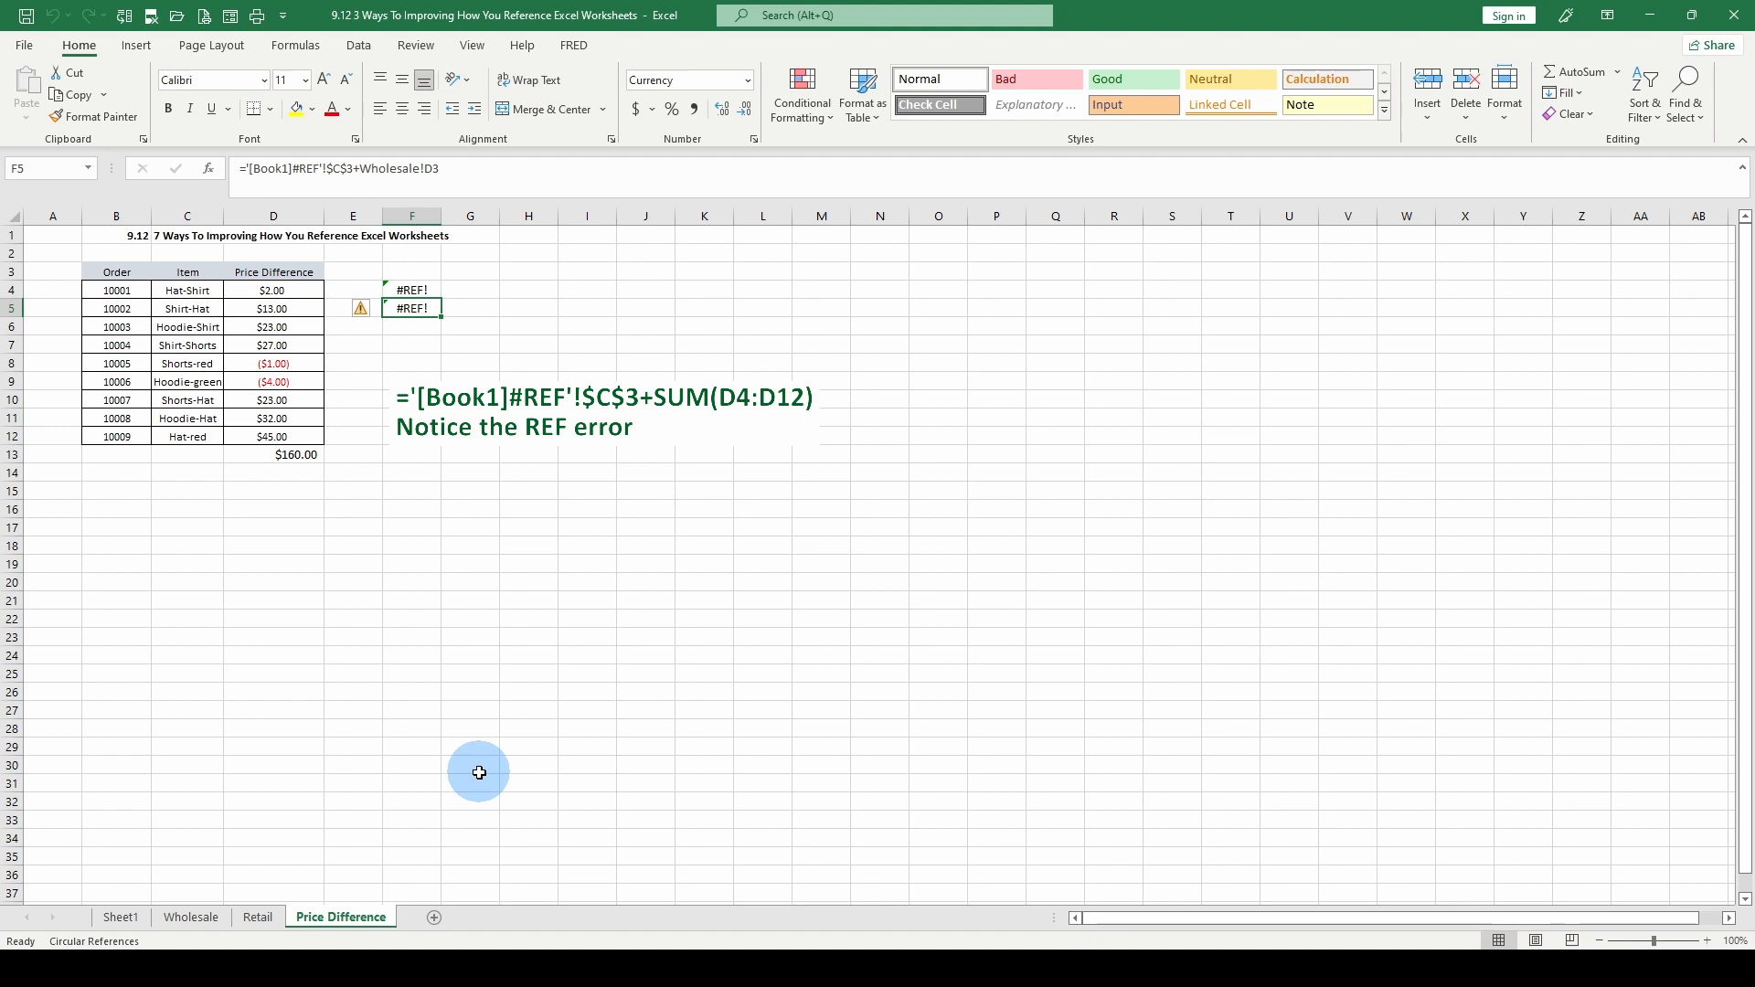
{"action": "left_click", "coordinate": [409, 289]}
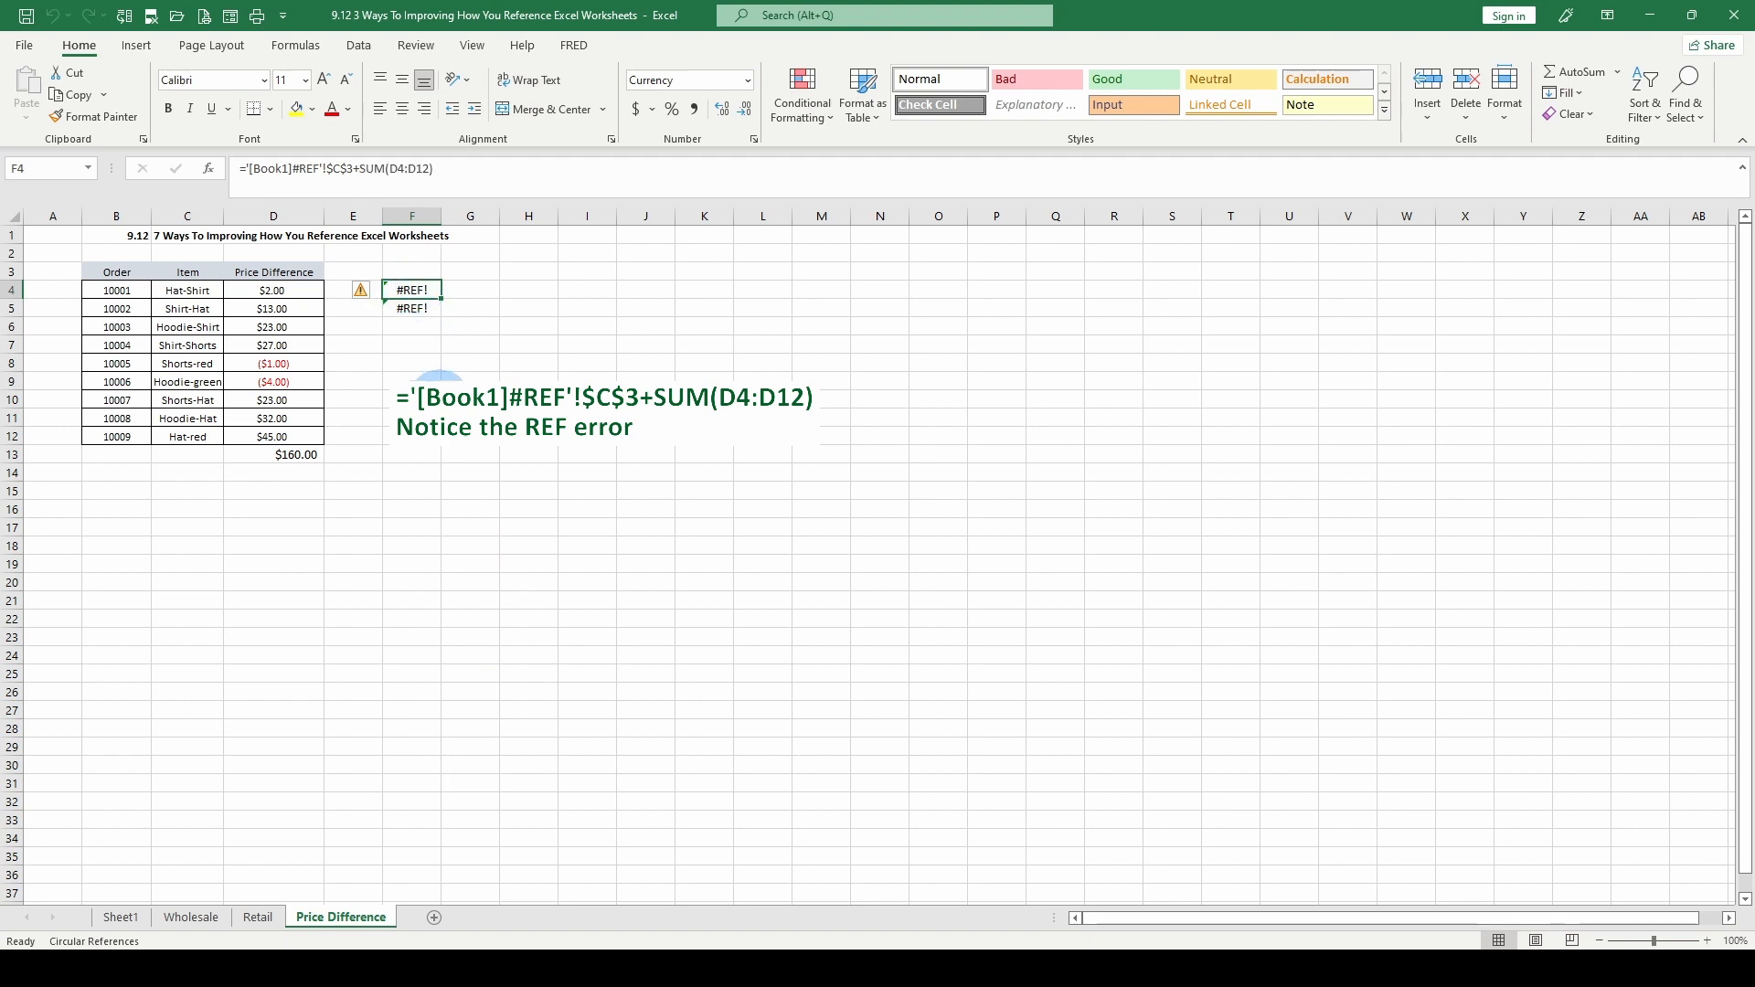